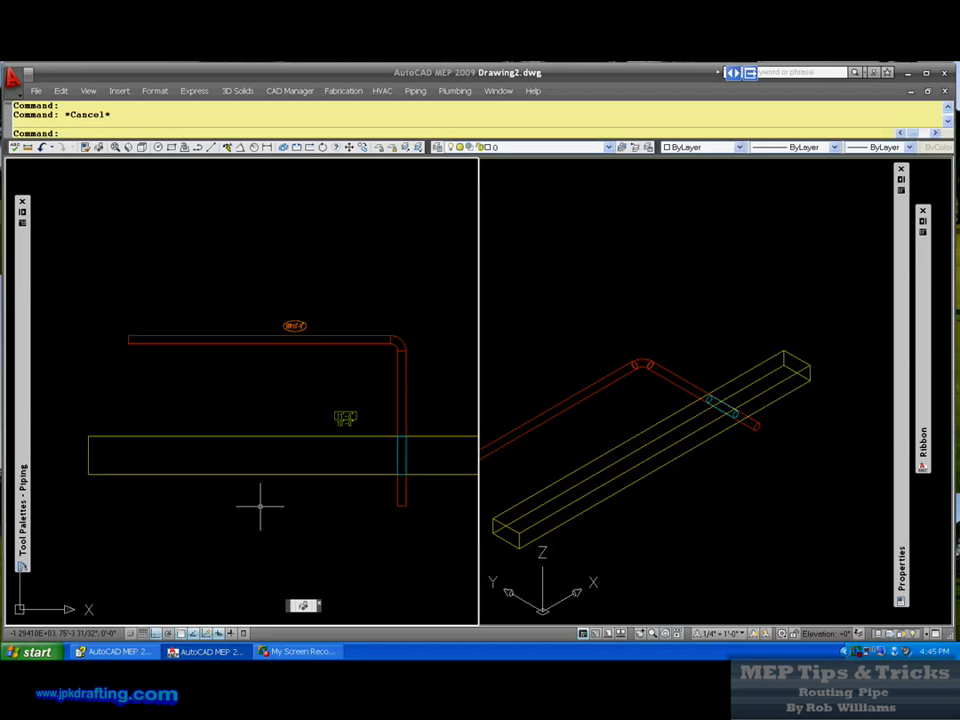
{"action": "scroll", "coordinate": [321, 497], "scroll_direction": "down", "scroll_amount": 1}
{"action": "scroll", "coordinate": [350, 494], "scroll_direction": "up", "scroll_amount": 2}
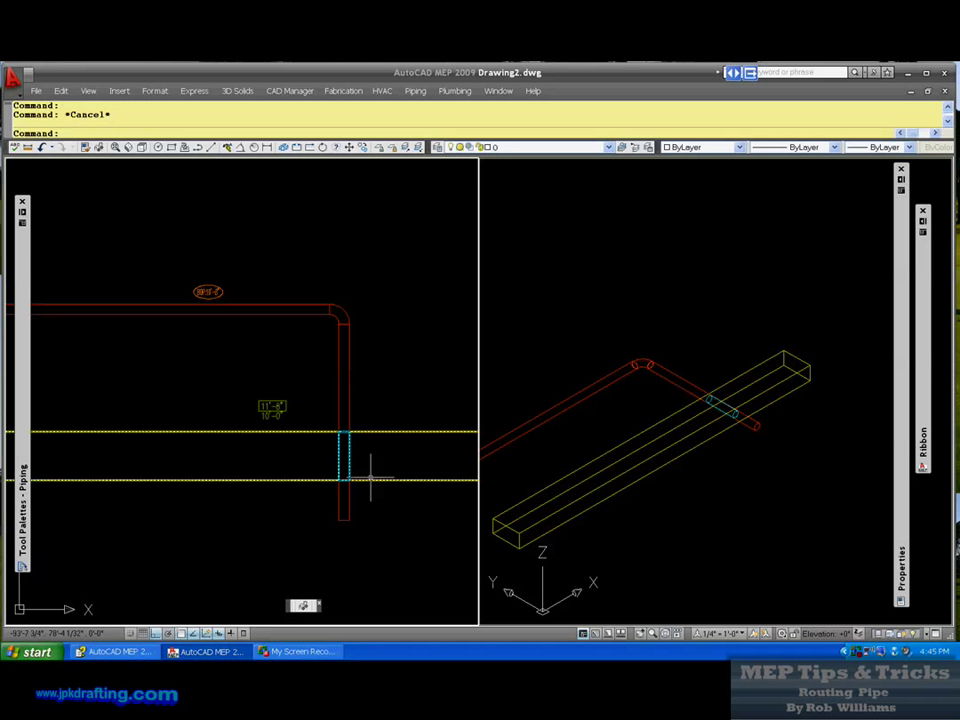
{"action": "scroll", "coordinate": [367, 477], "scroll_direction": "down", "scroll_amount": 2}
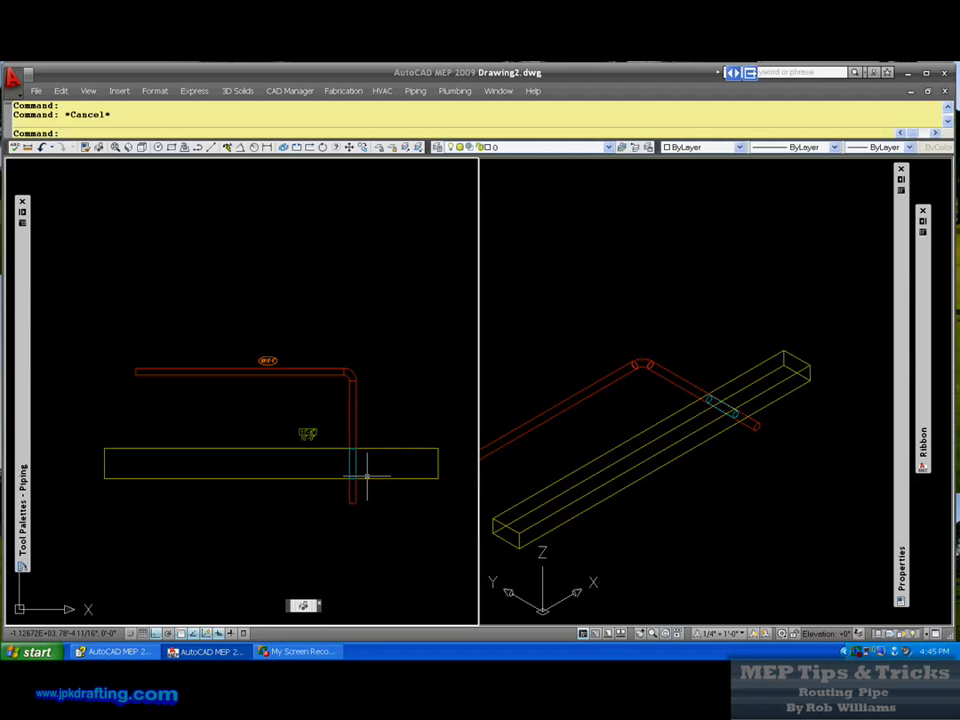
{"action": "scroll", "coordinate": [367, 477], "scroll_direction": "up", "scroll_amount": 2}
{"action": "scroll", "coordinate": [366, 477], "scroll_direction": "down", "scroll_amount": 2}
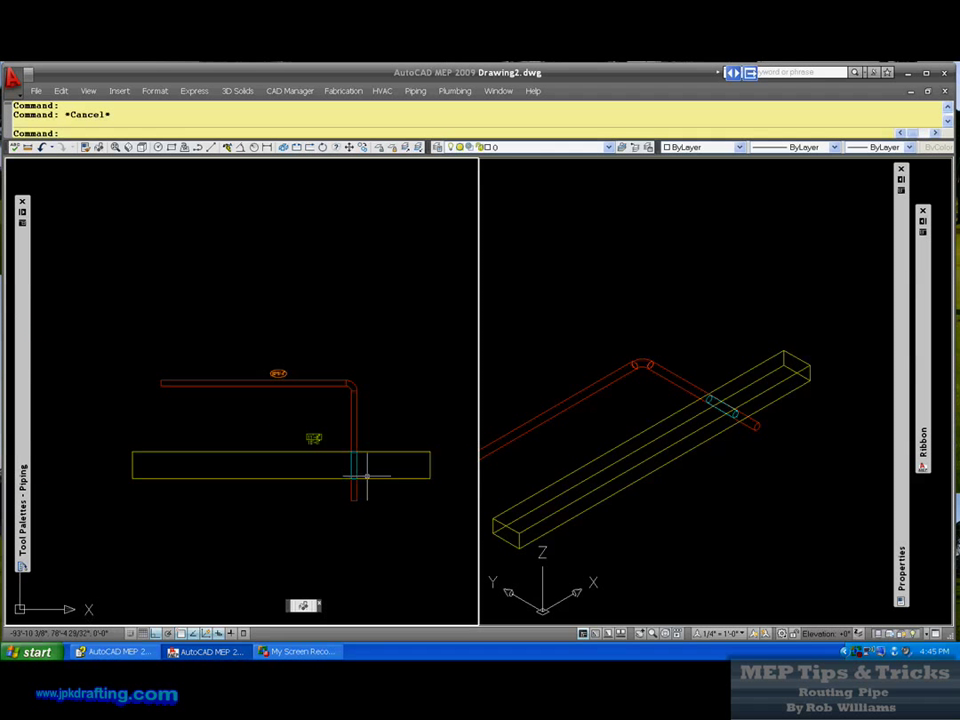
{"action": "scroll", "coordinate": [362, 476], "scroll_direction": "up", "scroll_amount": 1}
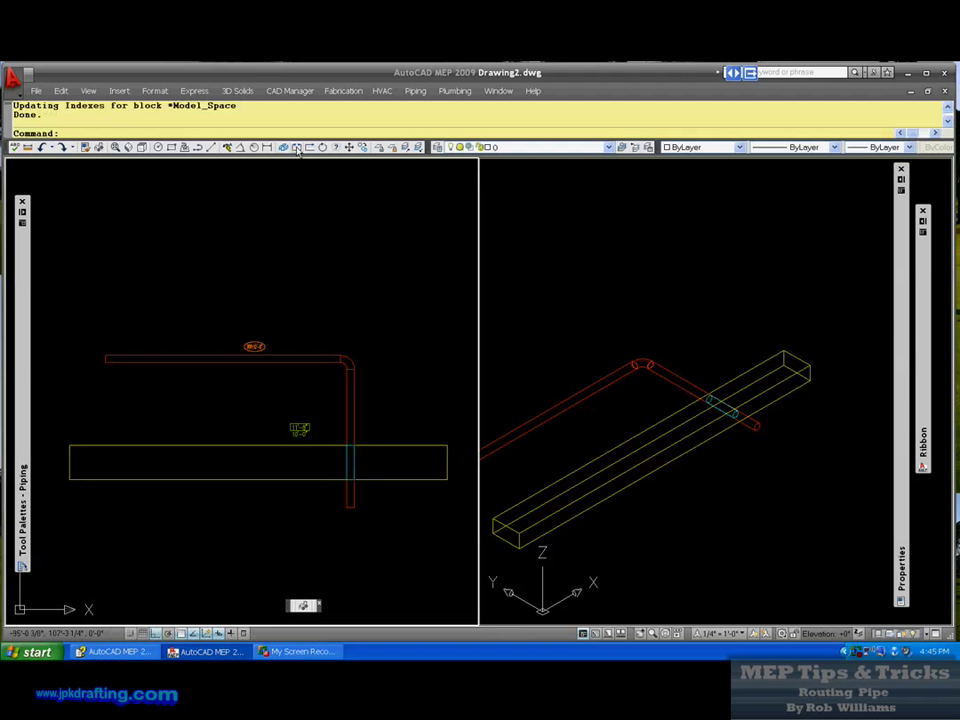
Break the vertical pipe run from just above the duct to just below it in the plan view.
{"action": "left_click", "coordinate": [297, 148]}
{"action": "scroll", "coordinate": [362, 444], "scroll_direction": "up", "scroll_amount": 2}
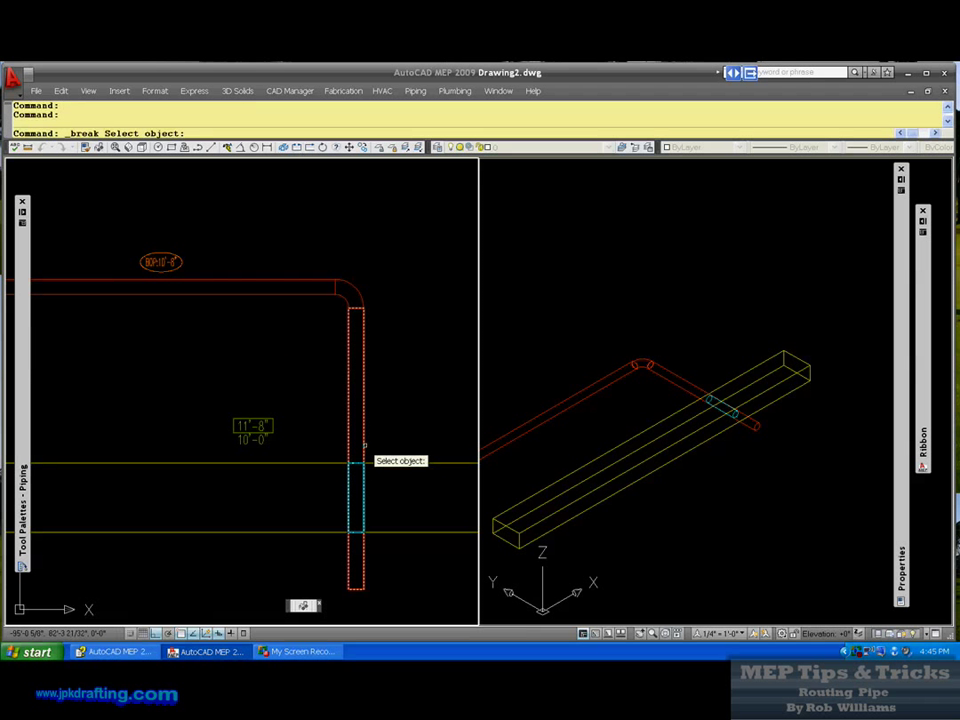
{"action": "left_click", "coordinate": [362, 446]}
{"action": "scroll", "coordinate": [368, 440], "scroll_direction": "down", "scroll_amount": 1}
{"action": "scroll", "coordinate": [365, 445], "scroll_direction": "up", "scroll_amount": 2}
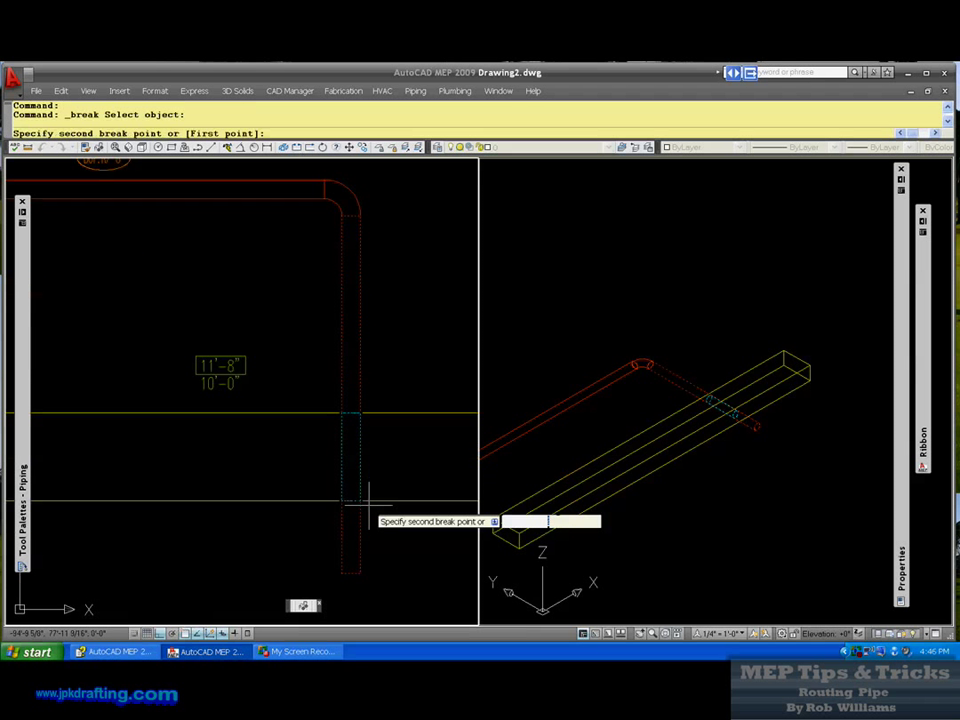
{"action": "left_click", "coordinate": [350, 520]}
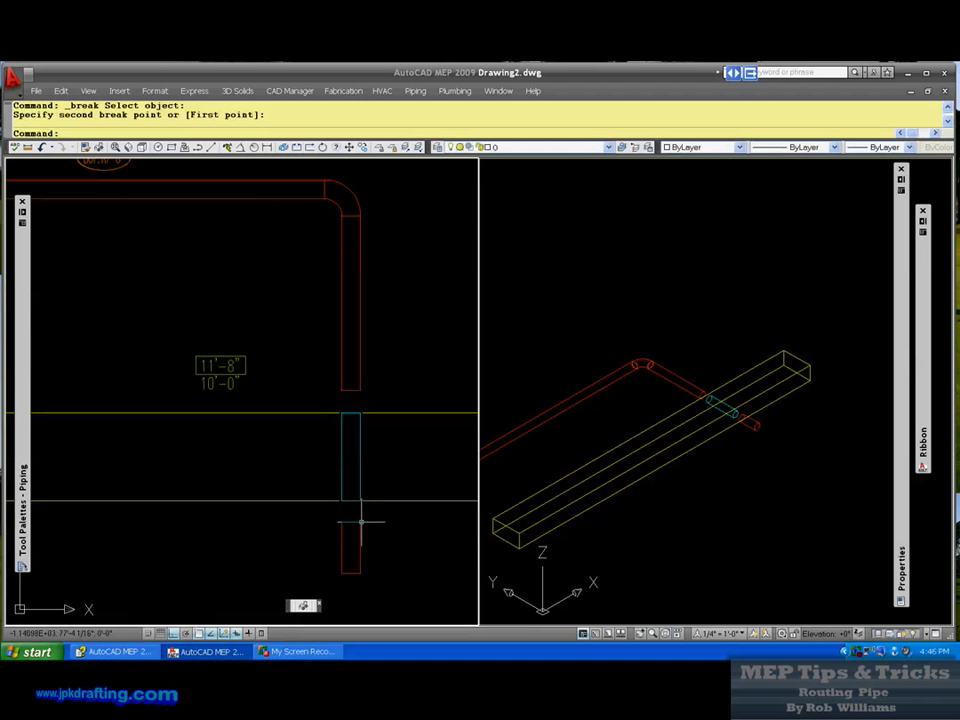
Shorten the upper pipe segment by pulling its open end back toward the elbow.
{"action": "double_click", "coordinate": [351, 390]}
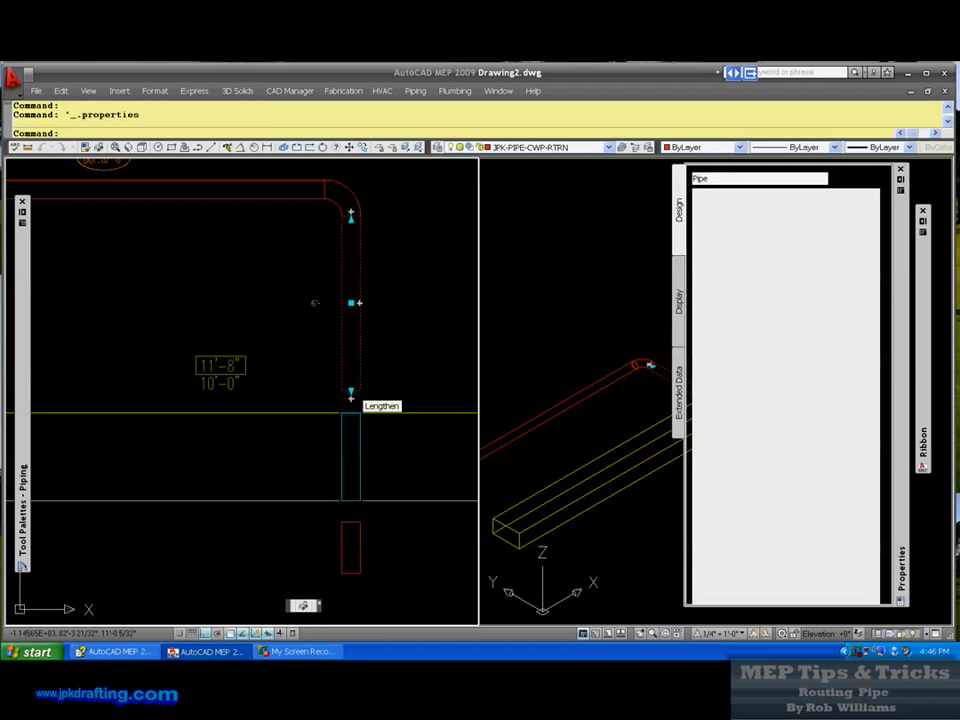
{"action": "left_click", "coordinate": [350, 397]}
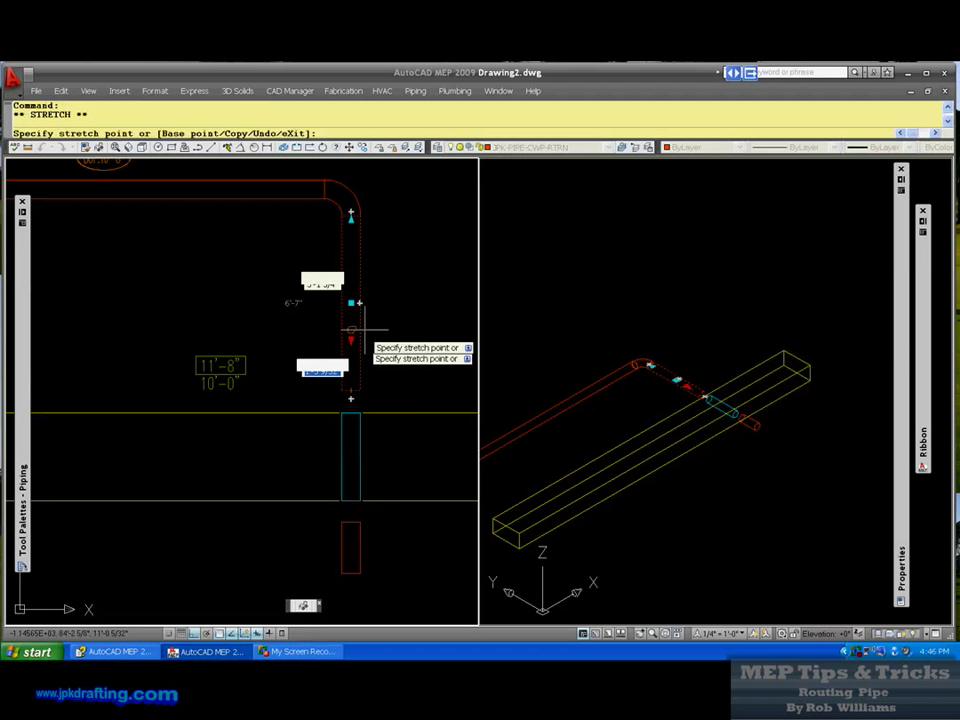
{"action": "key", "text": "Escape"}
Lengthen the lower pipe segment across the duct so it ends just beyond the duct's upper edge in plan.
{"action": "left_click", "coordinate": [352, 515]}
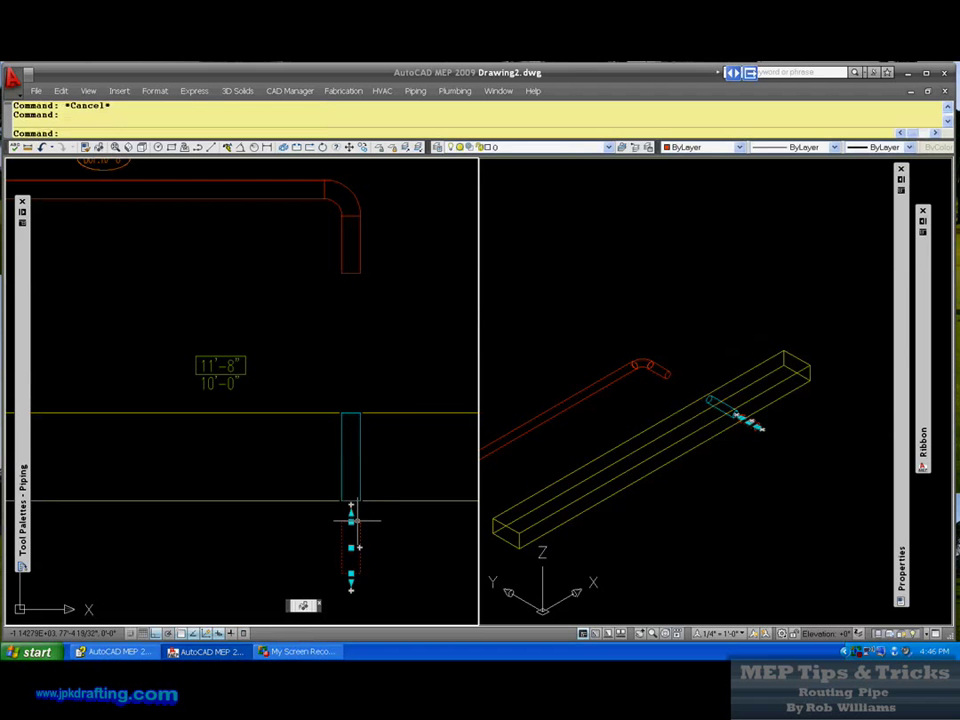
{"action": "left_click", "coordinate": [351, 512]}
{"action": "left_click", "coordinate": [344, 392]}
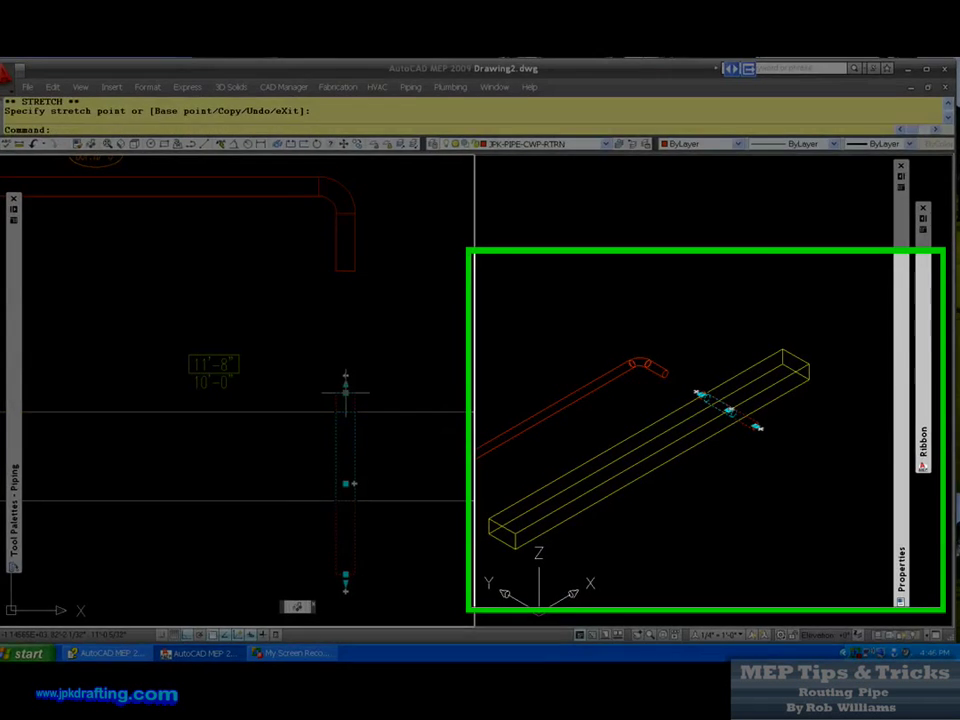
Measure the distance from the bottom of the crossing pipe to the top of the duct in the isometric view.
{"action": "scroll", "coordinate": [634, 341], "scroll_direction": "up", "scroll_amount": 5}
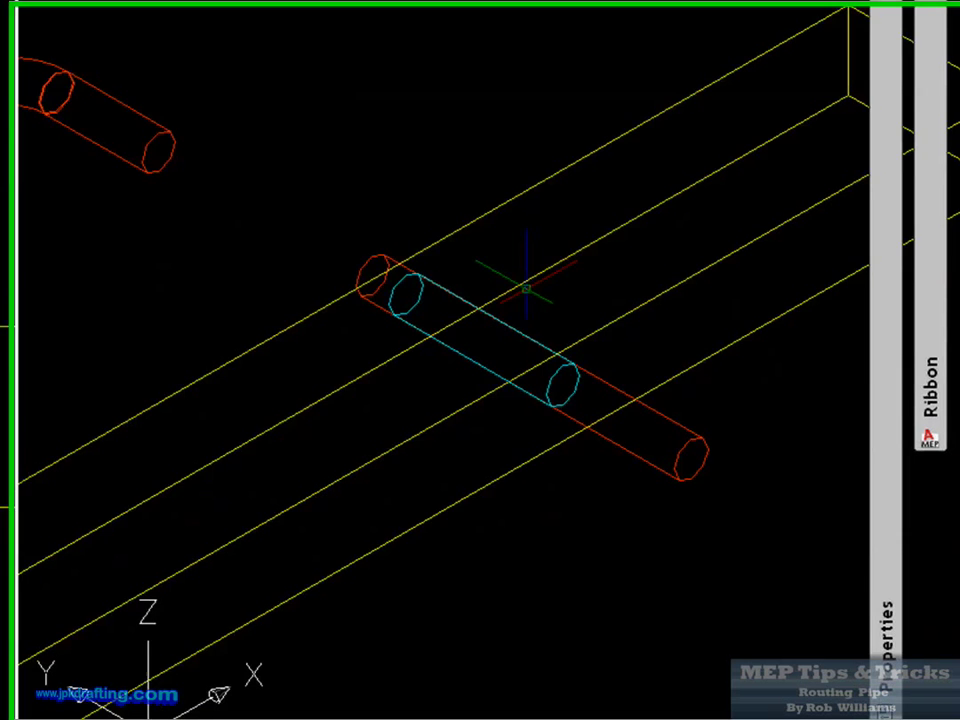
{"action": "right_click", "coordinate": [583, 316]}
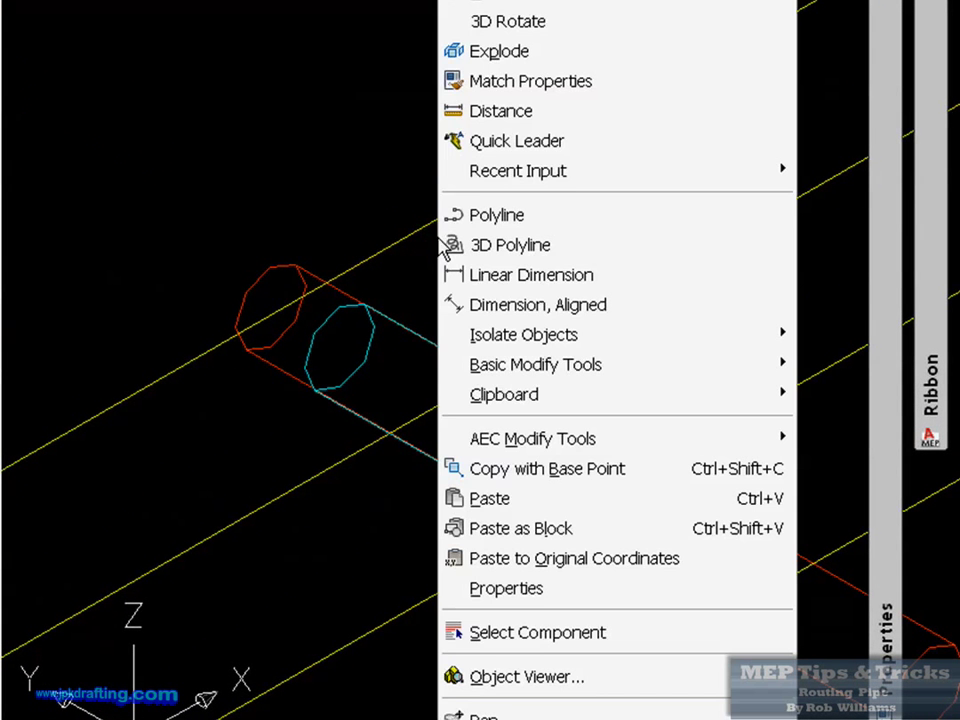
{"action": "left_click", "coordinate": [500, 113]}
{"action": "scroll", "coordinate": [348, 390], "scroll_direction": "up", "scroll_amount": 3}
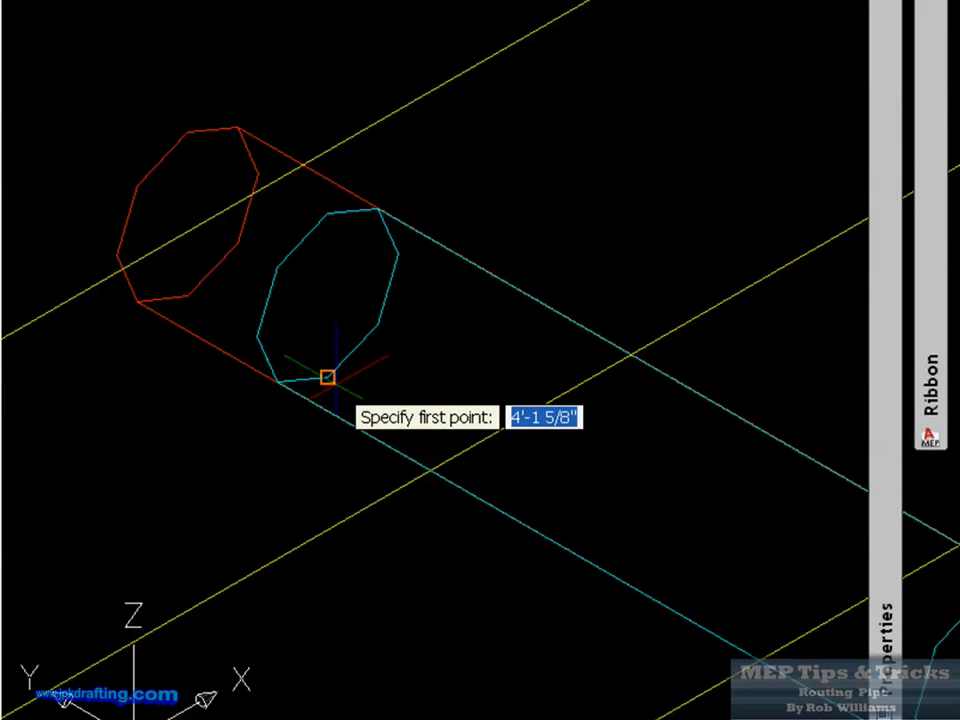
{"action": "left_click", "coordinate": [328, 377]}
{"action": "scroll", "coordinate": [328, 377], "scroll_direction": "down", "scroll_amount": 5}
{"action": "left_click", "coordinate": [320, 300]}
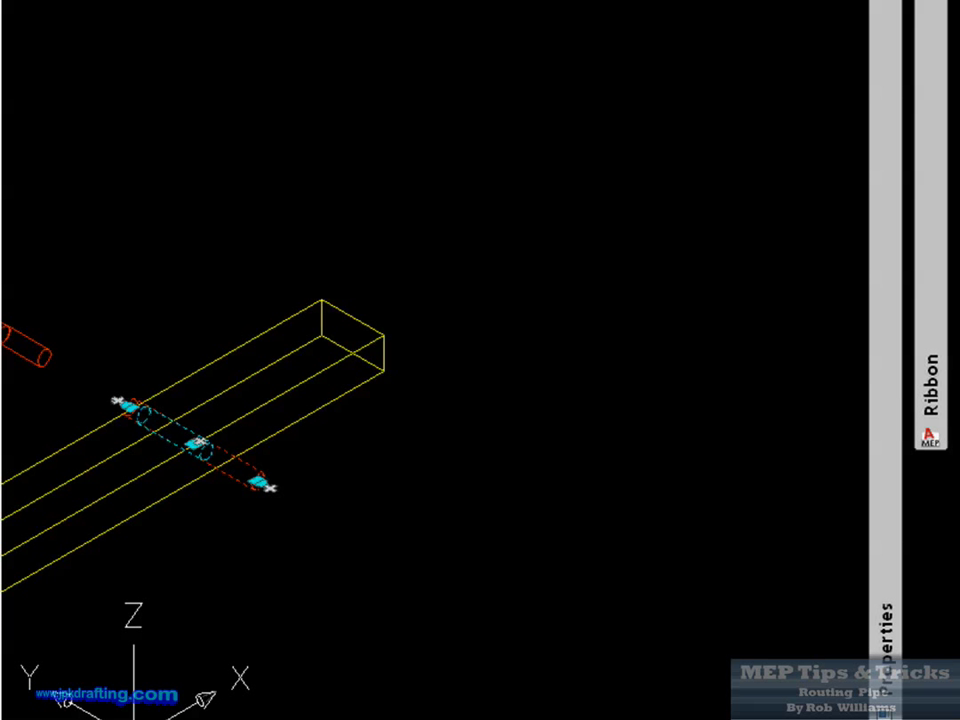
Move the pipe segment crossing the duct by a displacement of 0,0,16 to raise it 16 inches.
{"action": "key", "text": "Return"}
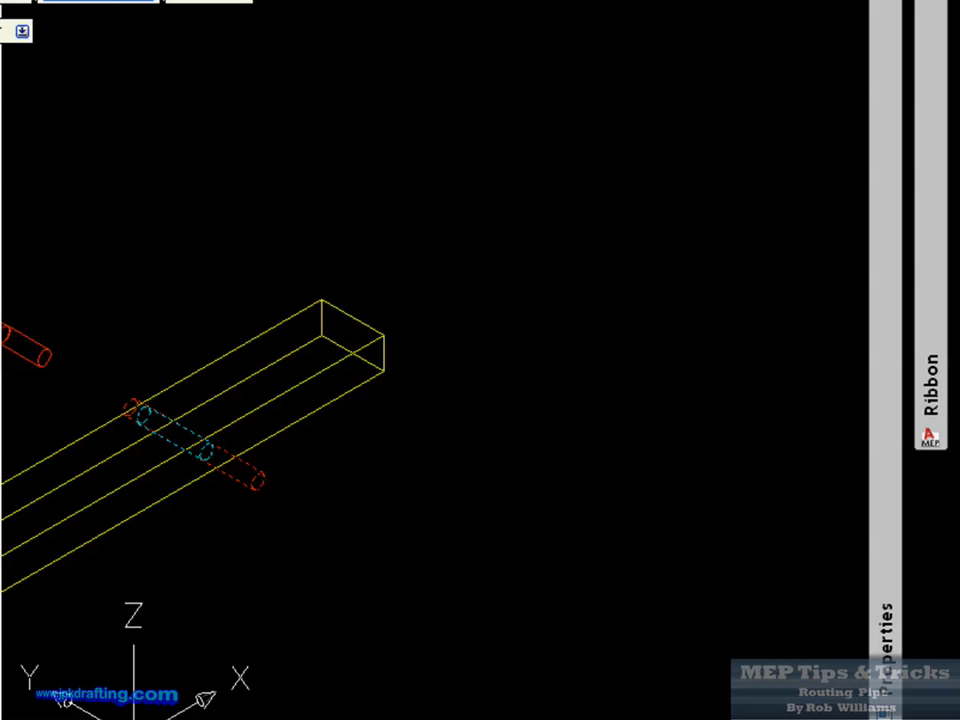
{"action": "type", "text": "0"}
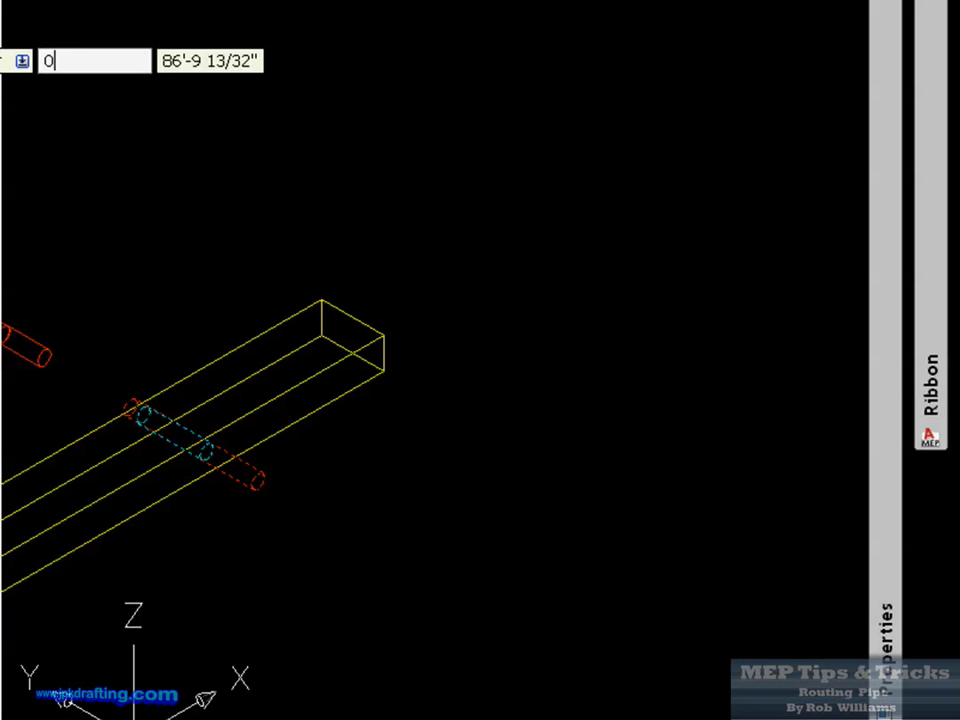
{"action": "key", "text": "Tab"}
{"action": "type", "text": "0"}
{"action": "key", "text": "Tab"}
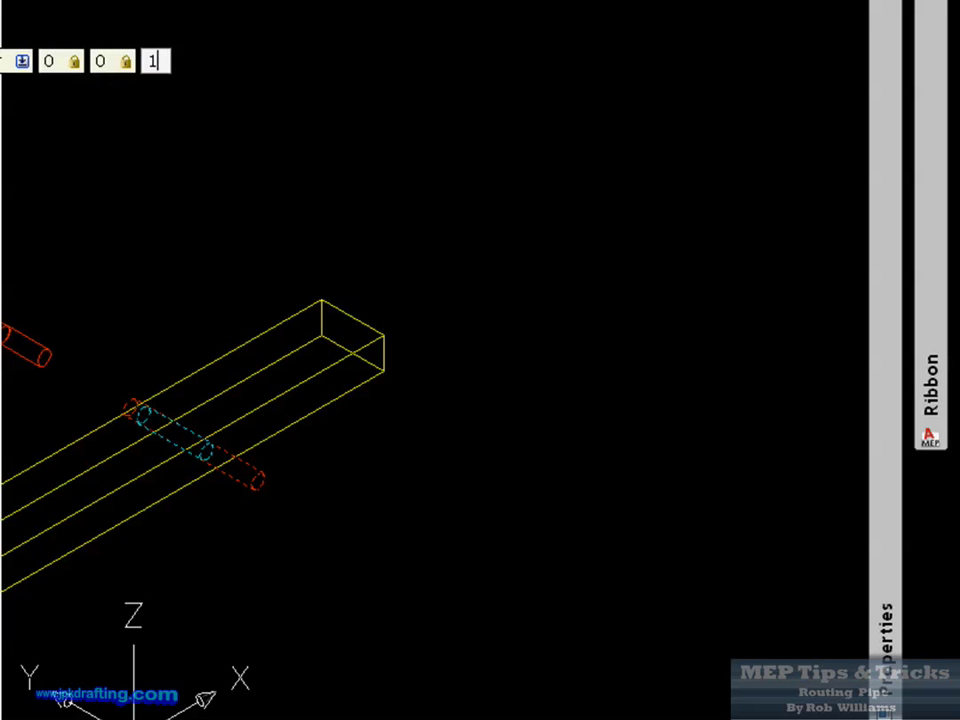
{"action": "type", "text": "16"}
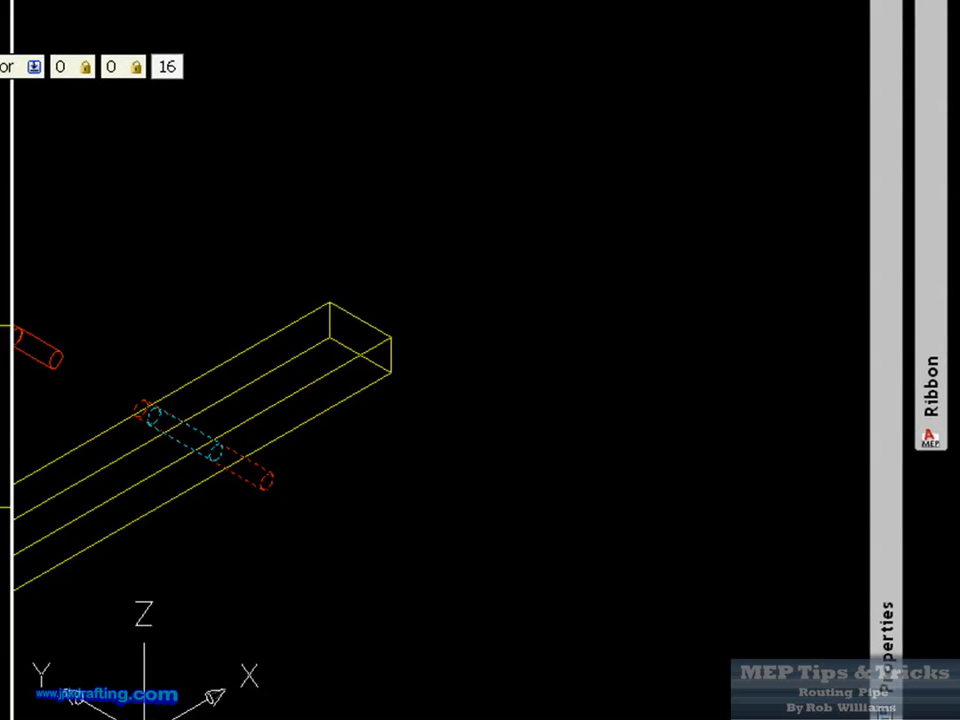
{"action": "key", "text": "Return"}
{"action": "key", "text": "Return"}
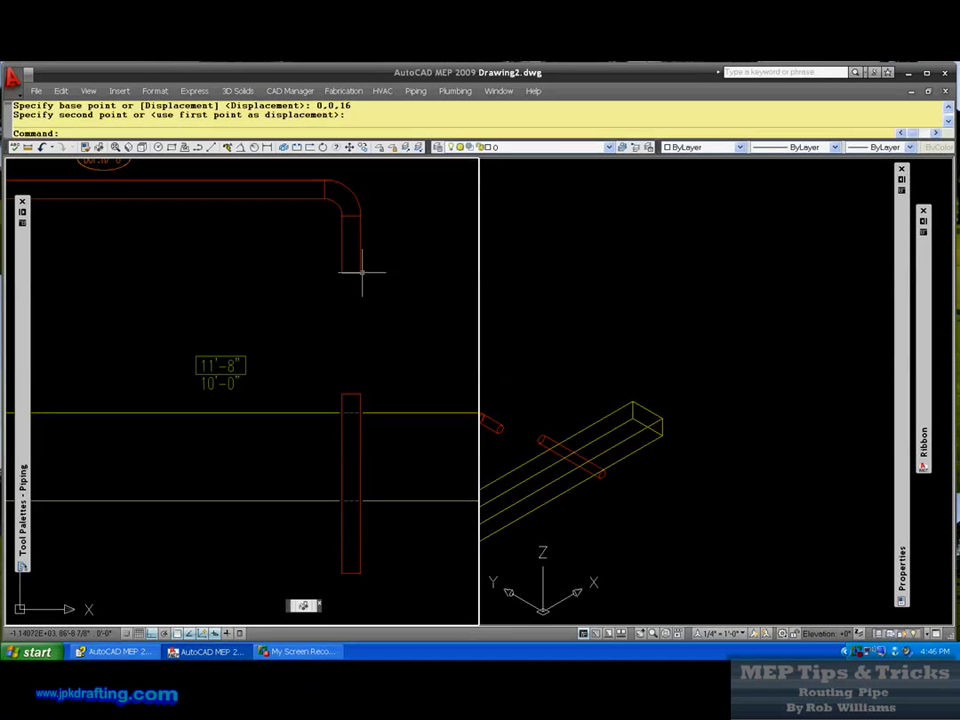
Lengthen the pipe stub below the elbow toward the raised segment, leaving a gap between them.
{"action": "left_click", "coordinate": [354, 272]}
{"action": "left_click", "coordinate": [351, 273]}
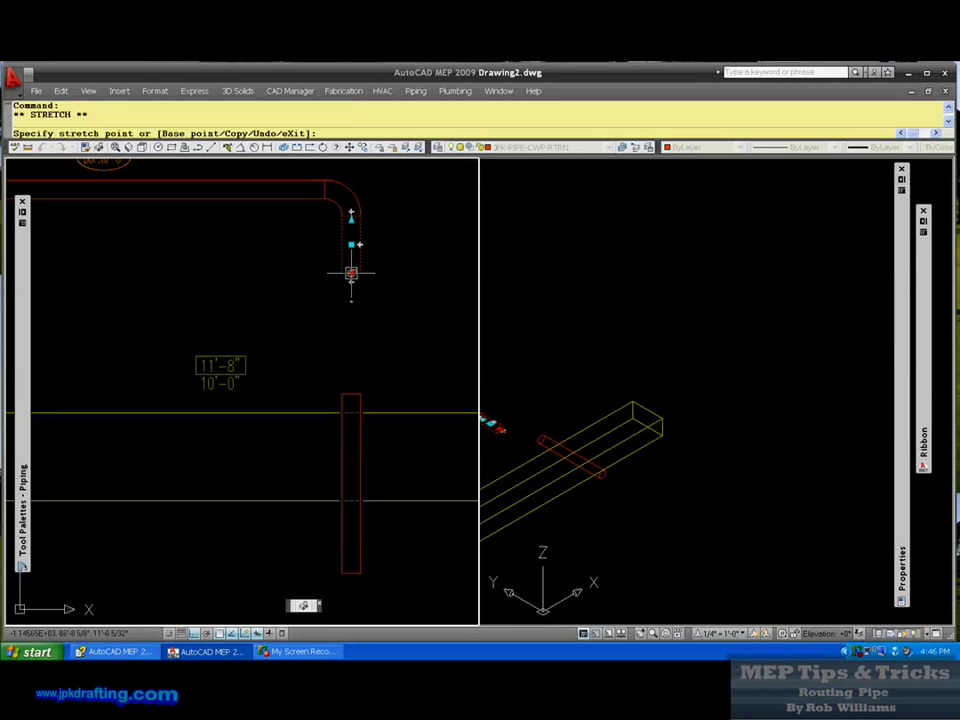
{"action": "left_click", "coordinate": [354, 322]}
Route pipe from the stub's open end to the raised segment, choosing the ButtWeld - Generic Elbow part for the connection.
{"action": "left_click", "coordinate": [355, 325]}
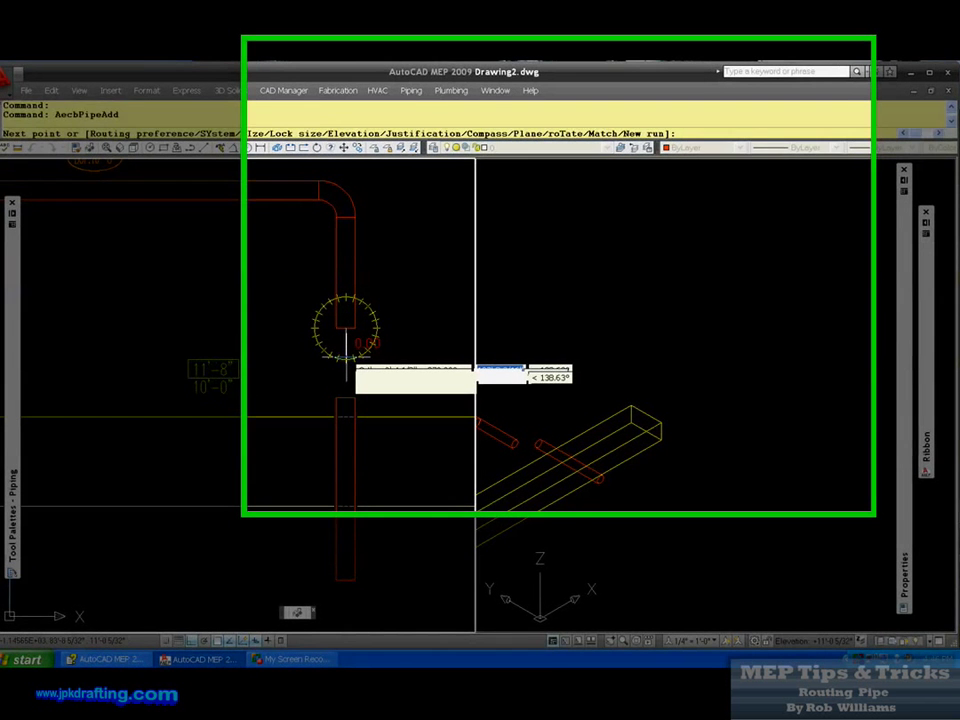
{"action": "left_click", "coordinate": [348, 405]}
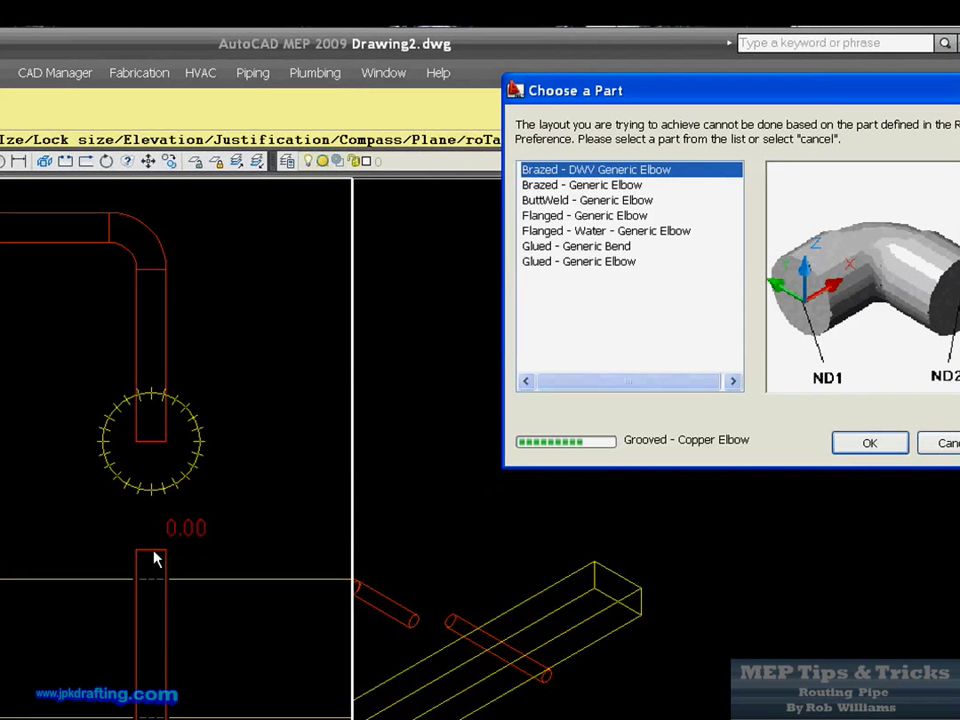
{"action": "double_click", "coordinate": [586, 202]}
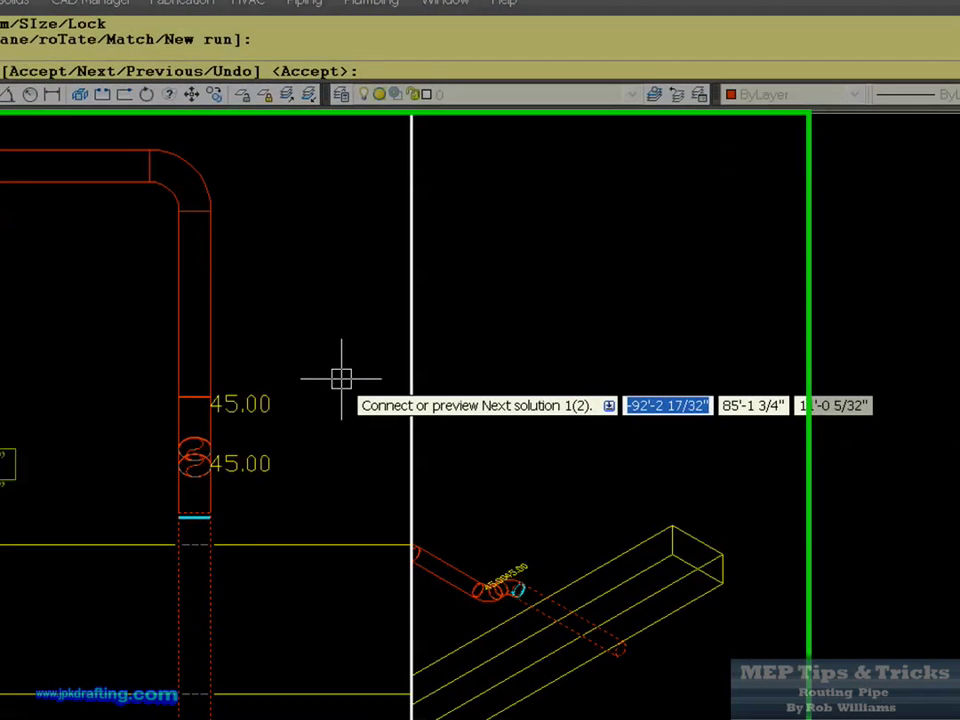
Preview the alternative routing solutions for the connection, cycling back to the one with 45-degree elbows.
{"action": "type", "text": "n"}
{"action": "key", "text": "Return"}
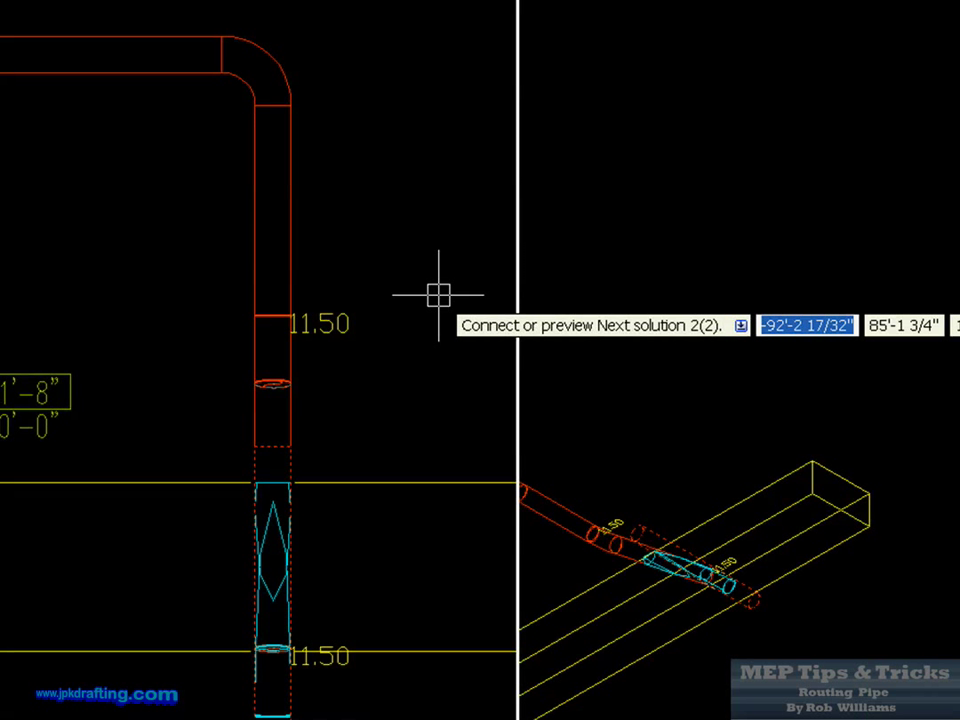
{"action": "type", "text": "n"}
{"action": "key", "text": "Return"}
{"action": "type", "text": "n"}
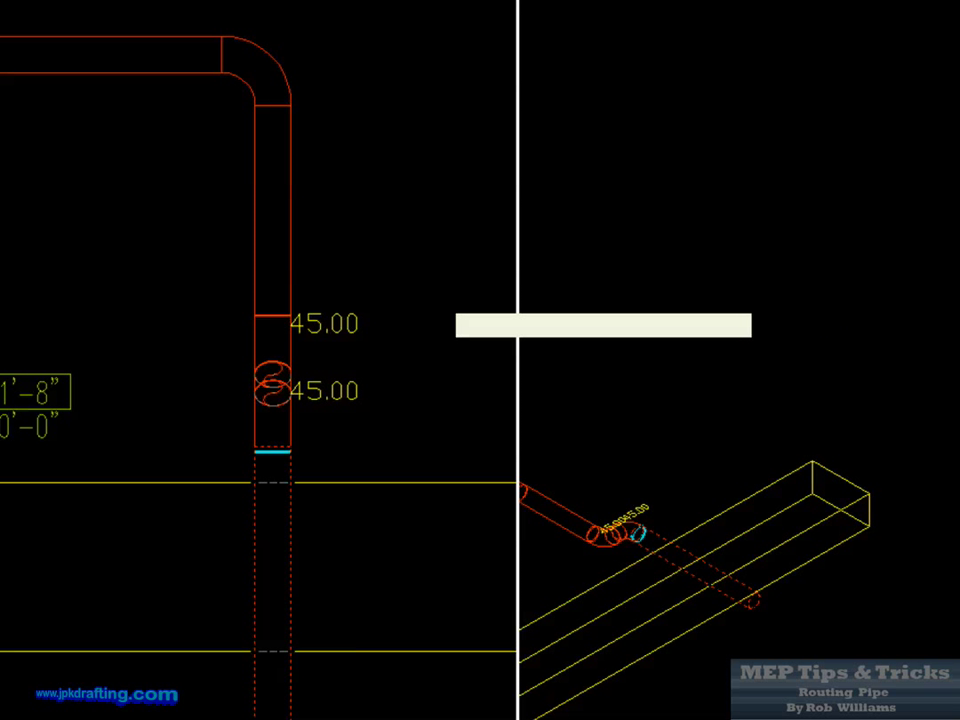
{"action": "key", "text": "Return"}
{"action": "type", "text": "n"}
{"action": "key", "text": "Return"}
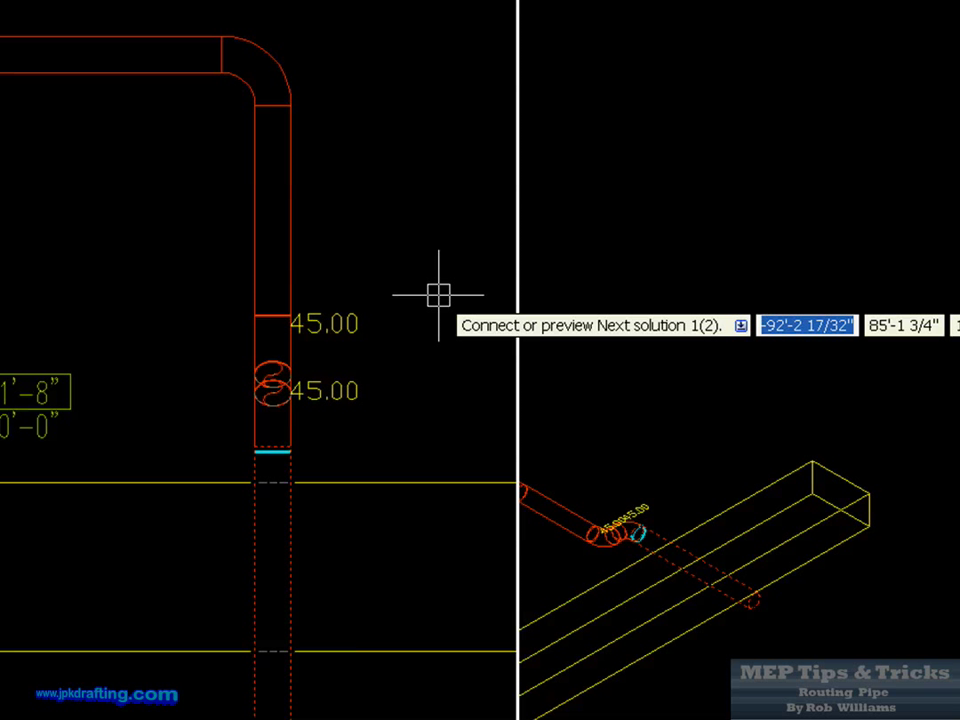
Accept the connection with two 45-degree elbows, end pipe routing, and erase the 8" CWR label from the new offset.
{"action": "key", "text": "Return"}
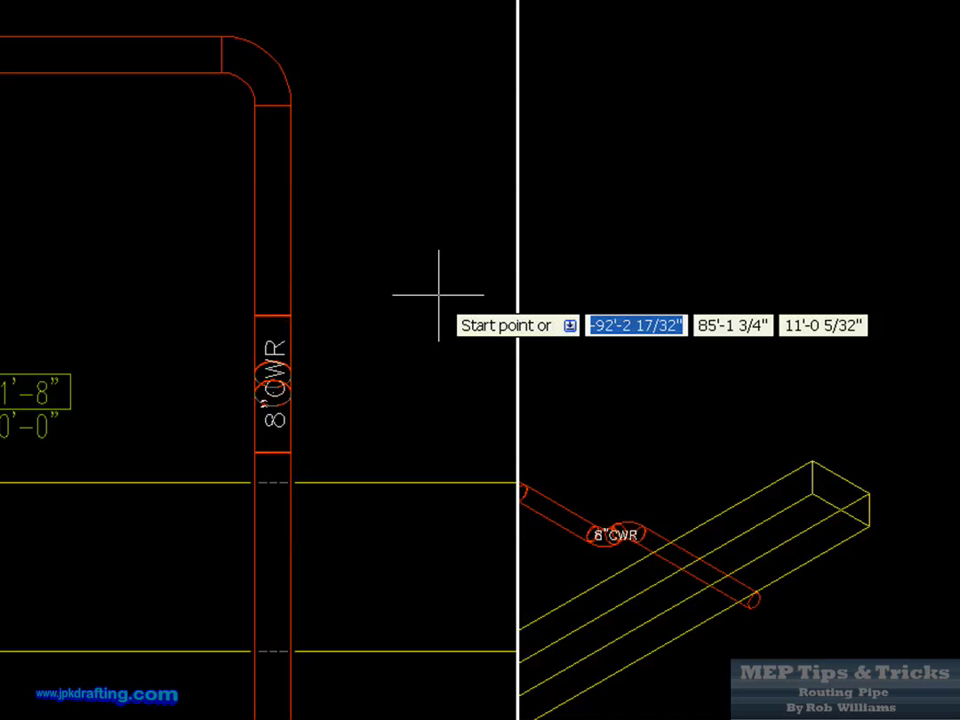
{"action": "key", "text": "Escape"}
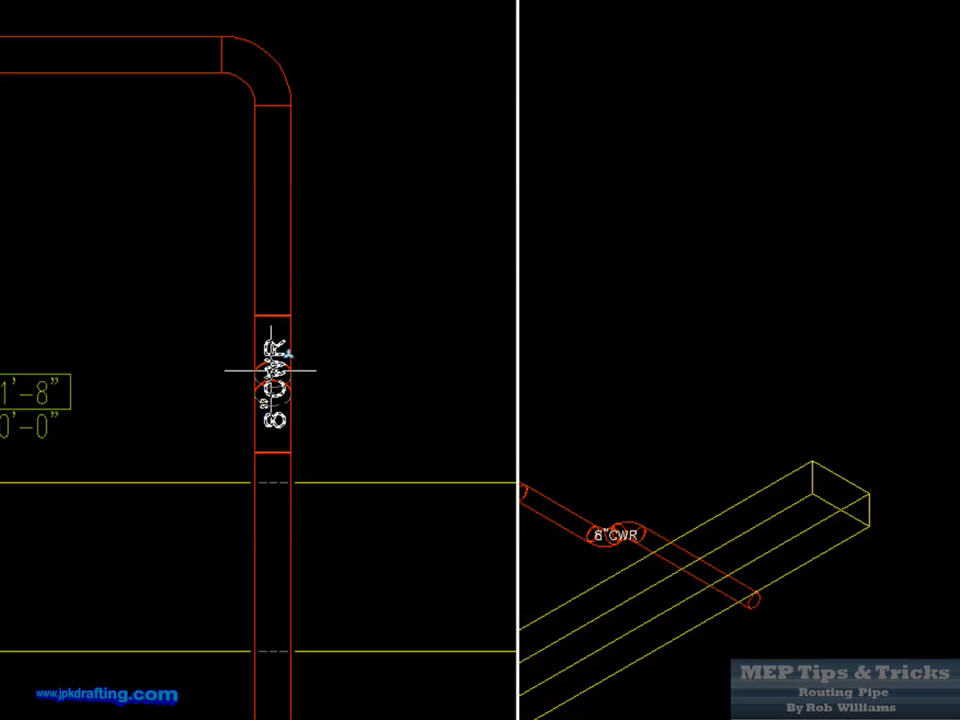
{"action": "left_click", "coordinate": [283, 370]}
{"action": "key", "text": "Delete"}
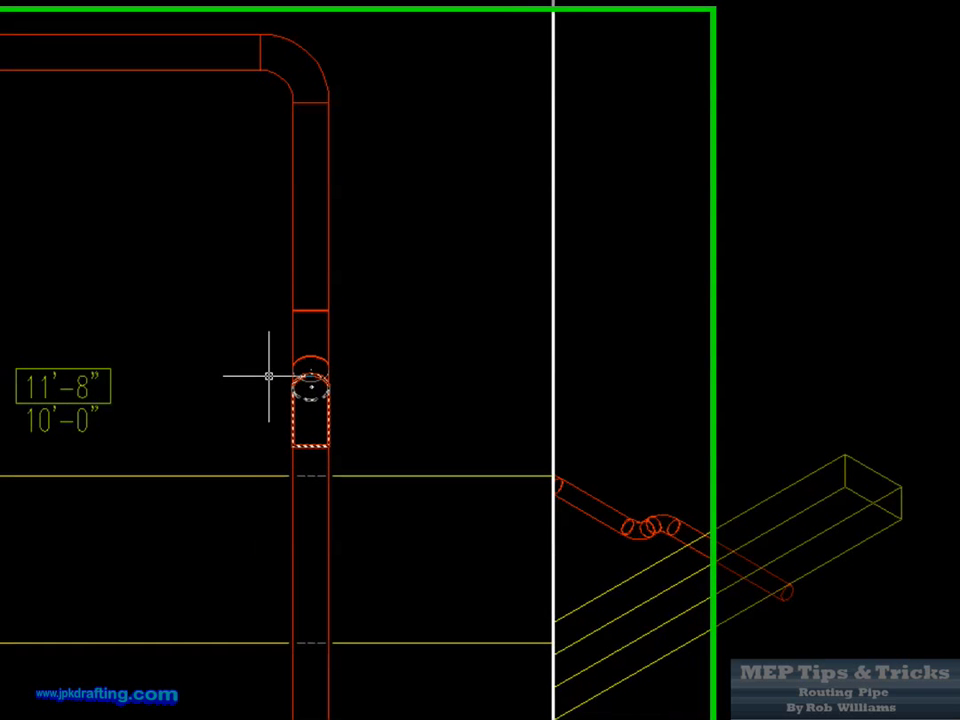
Add a bottom-of-pipe tag like the existing one beside the raised segment's lower end, accepting its property set data.
{"action": "left_click", "coordinate": [310, 117]}
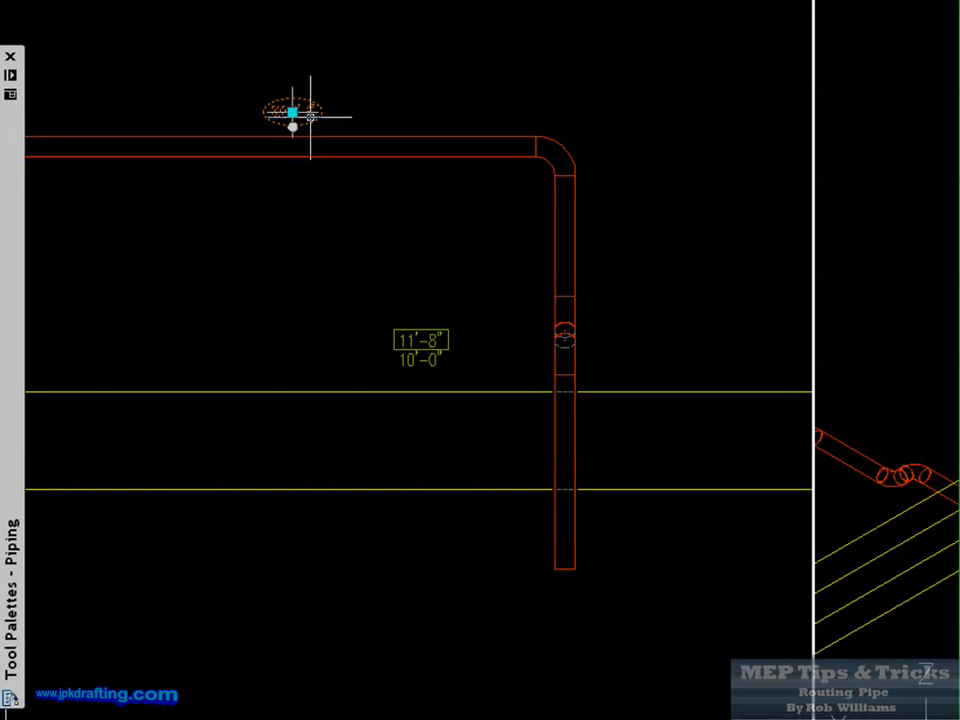
{"action": "right_click", "coordinate": [310, 116]}
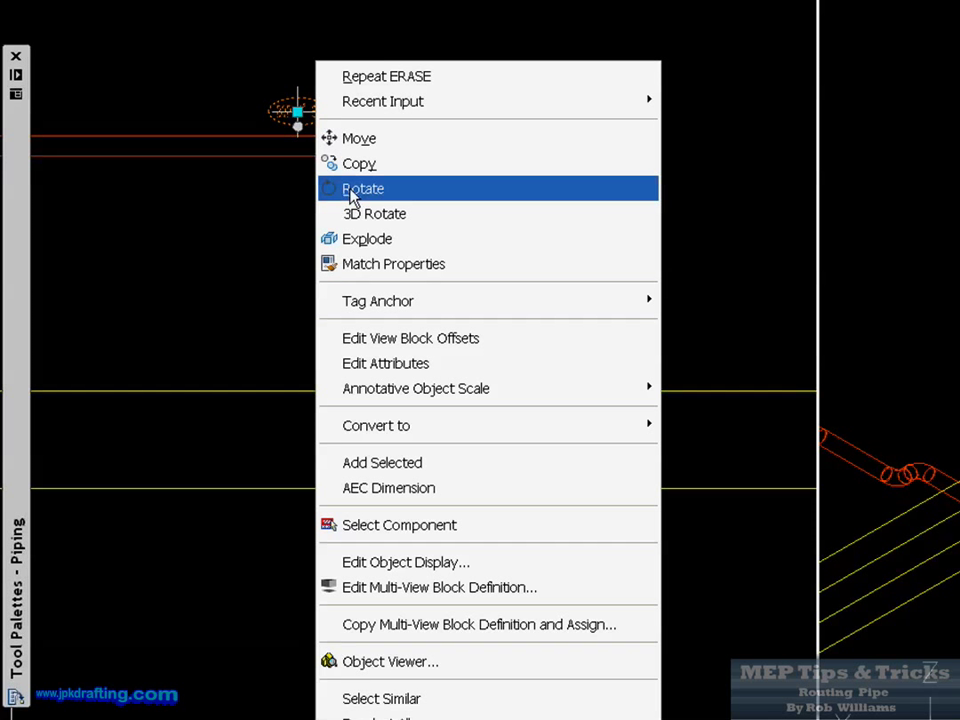
{"action": "left_click", "coordinate": [405, 470]}
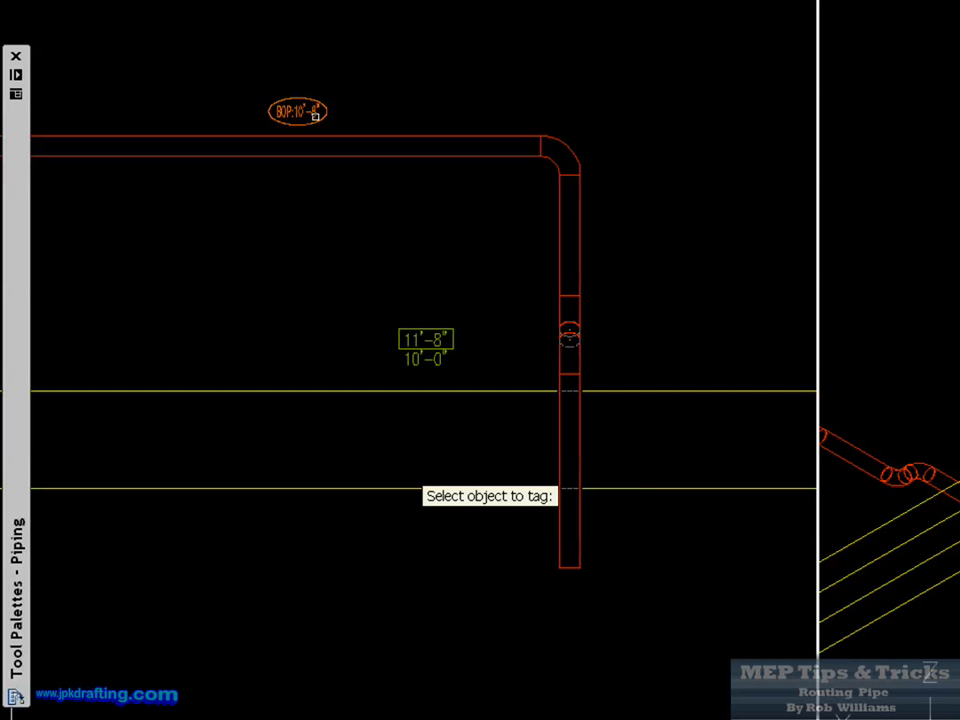
{"action": "scroll", "coordinate": [620, 568], "scroll_direction": "up", "scroll_amount": 3}
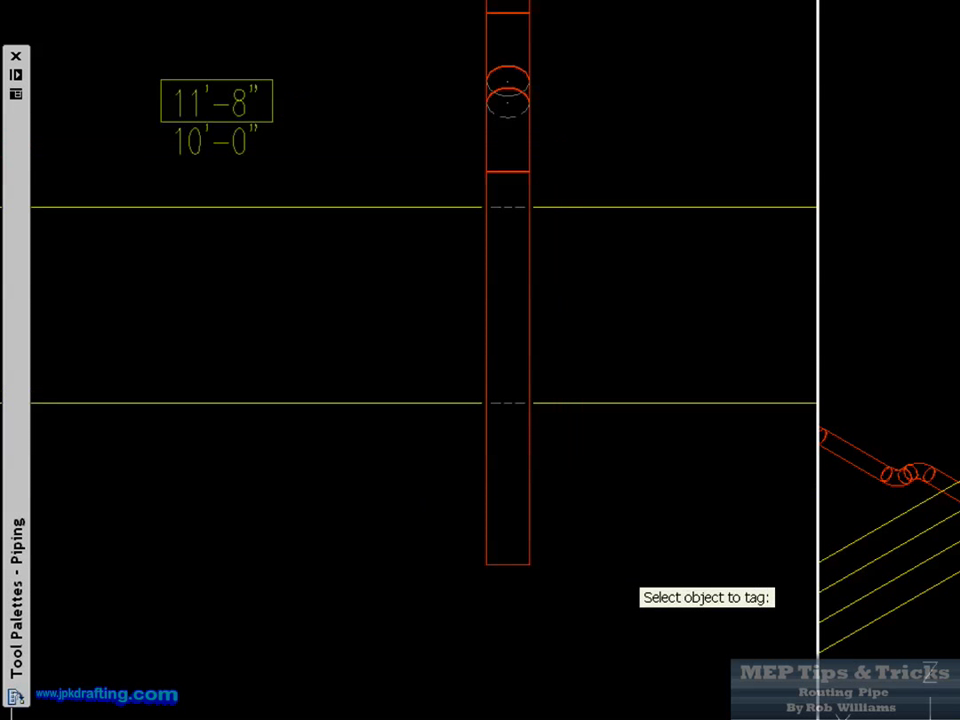
{"action": "left_click", "coordinate": [527, 491]}
{"action": "scroll", "coordinate": [575, 500], "scroll_direction": "up", "scroll_amount": 3}
{"action": "left_click", "coordinate": [590, 516]}
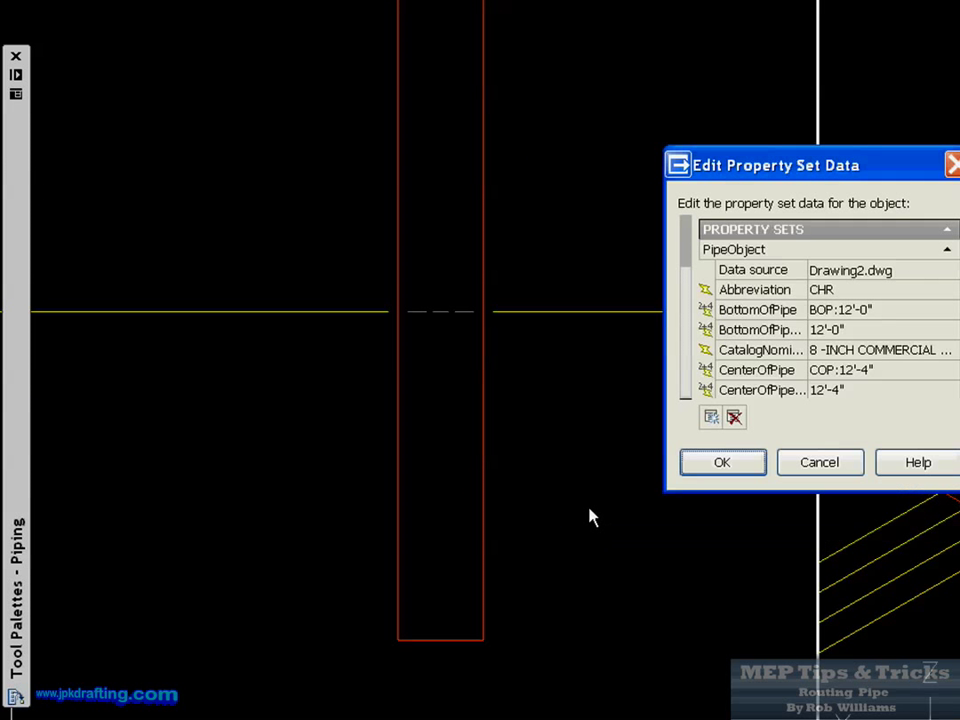
{"action": "left_click", "coordinate": [723, 466]}
{"action": "scroll", "coordinate": [632, 476], "scroll_direction": "down", "scroll_amount": 4}
{"action": "scroll", "coordinate": [614, 408], "scroll_direction": "up", "scroll_amount": 3}
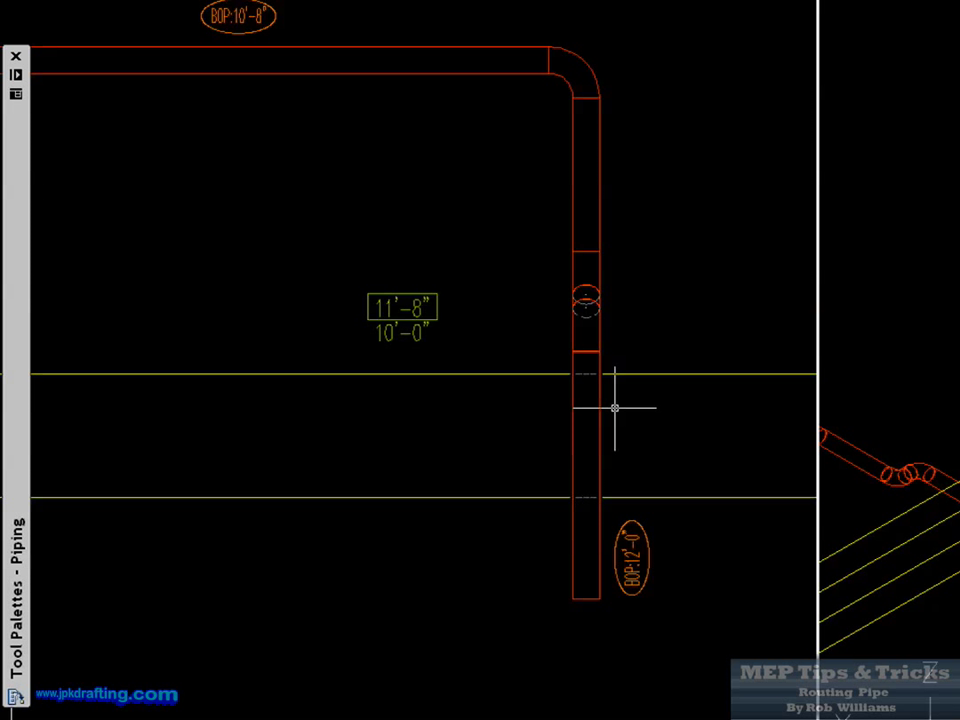
Copy the two-elbow offset from above the duct to the open space below the raised pipe's lower end.
{"action": "scroll", "coordinate": [593, 404], "scroll_direction": "up", "scroll_amount": 2}
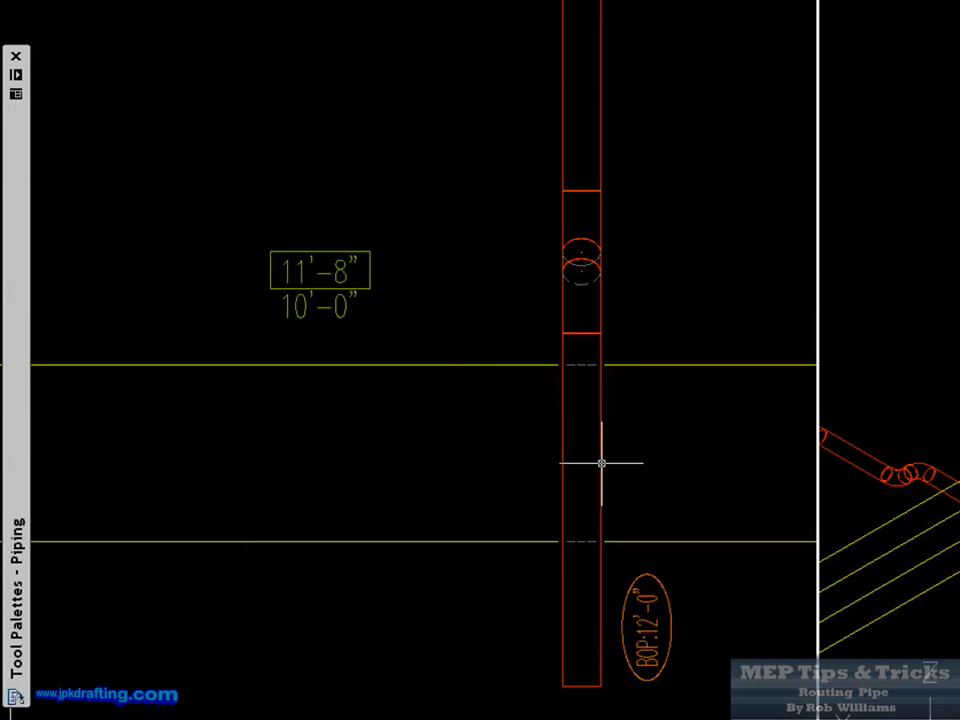
{"action": "scroll", "coordinate": [597, 414], "scroll_direction": "down", "scroll_amount": 2}
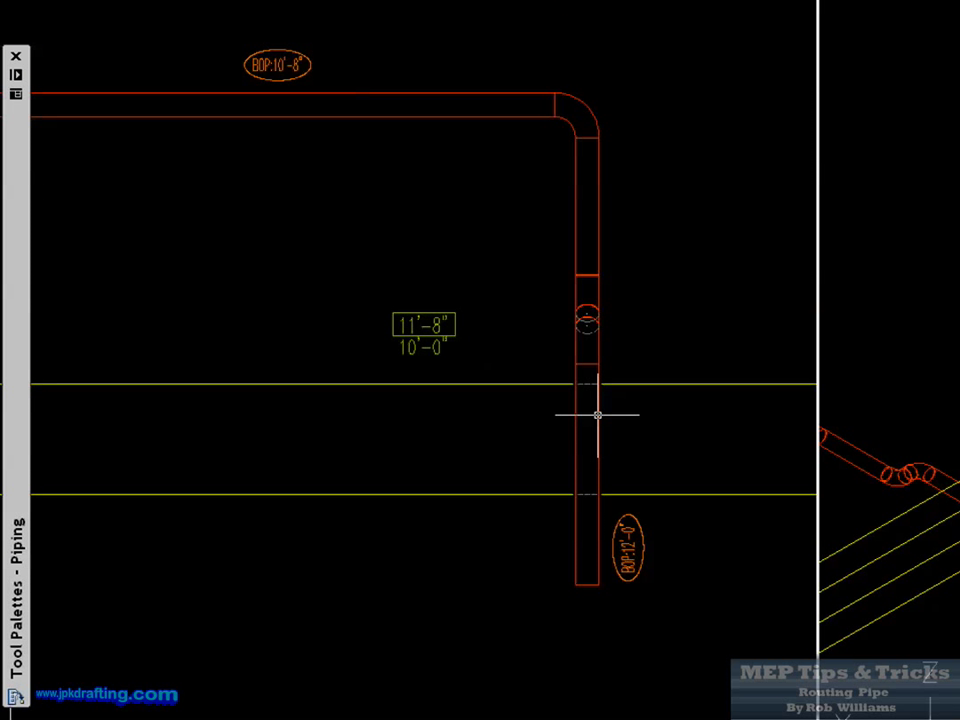
{"action": "scroll", "coordinate": [615, 339], "scroll_direction": "up", "scroll_amount": 2}
{"action": "left_click", "coordinate": [618, 340]}
{"action": "left_click", "coordinate": [543, 285]}
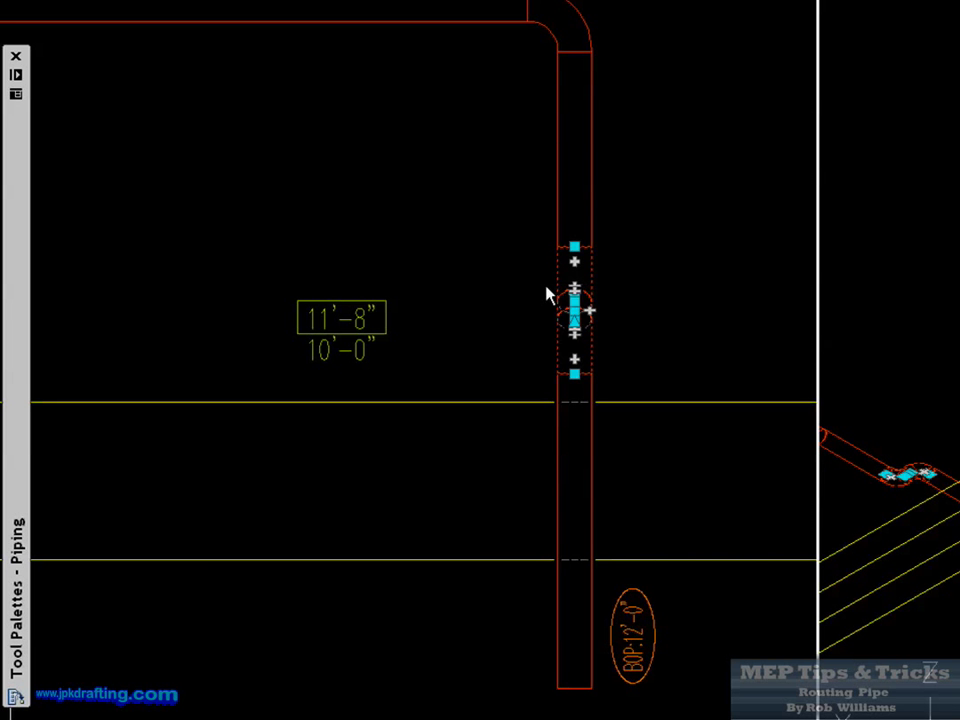
{"action": "right_click", "coordinate": [548, 293]}
{"action": "left_click", "coordinate": [611, 388]}
{"action": "left_click", "coordinate": [643, 275]}
{"action": "scroll", "coordinate": [643, 275], "scroll_direction": "down", "scroll_amount": 4}
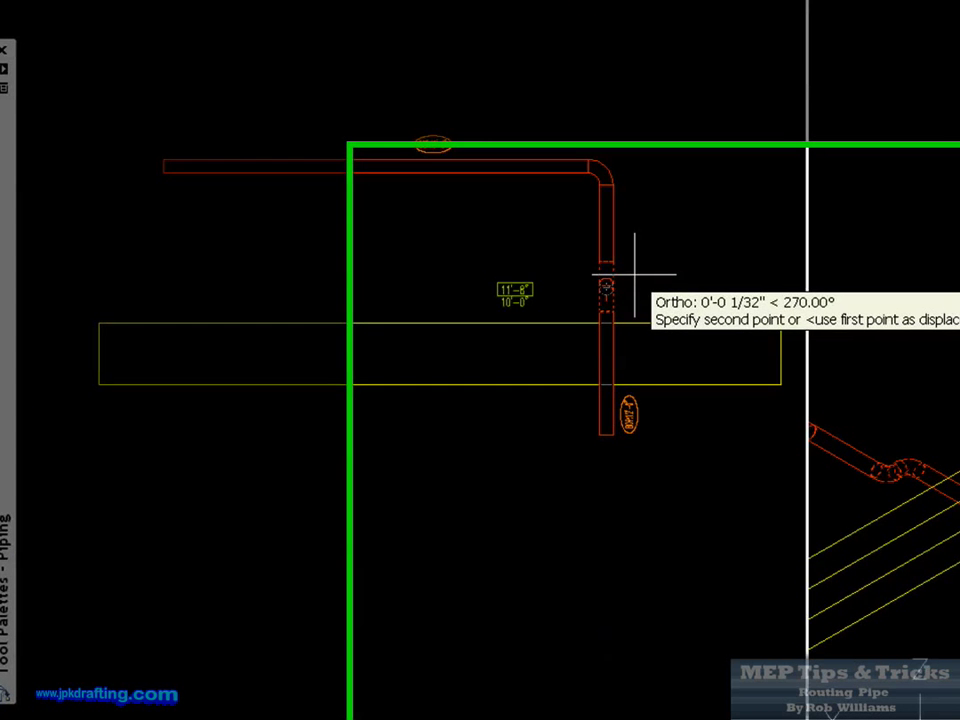
{"action": "scroll", "coordinate": [628, 533], "scroll_direction": "up", "scroll_amount": 3}
{"action": "left_click", "coordinate": [625, 509]}
{"action": "key", "text": "Escape"}
Rotate the copied offset 180 degrees in 3D about its lengthwise centerline axis.
{"action": "left_click", "coordinate": [615, 600]}
{"action": "left_click", "coordinate": [543, 471]}
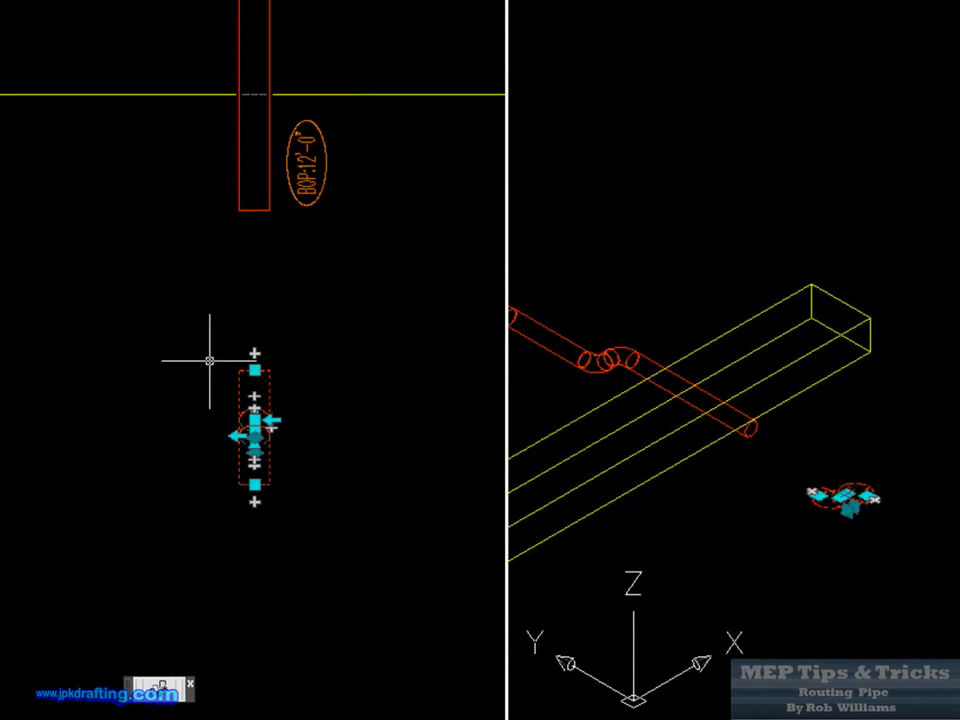
{"action": "right_click", "coordinate": [209, 360]}
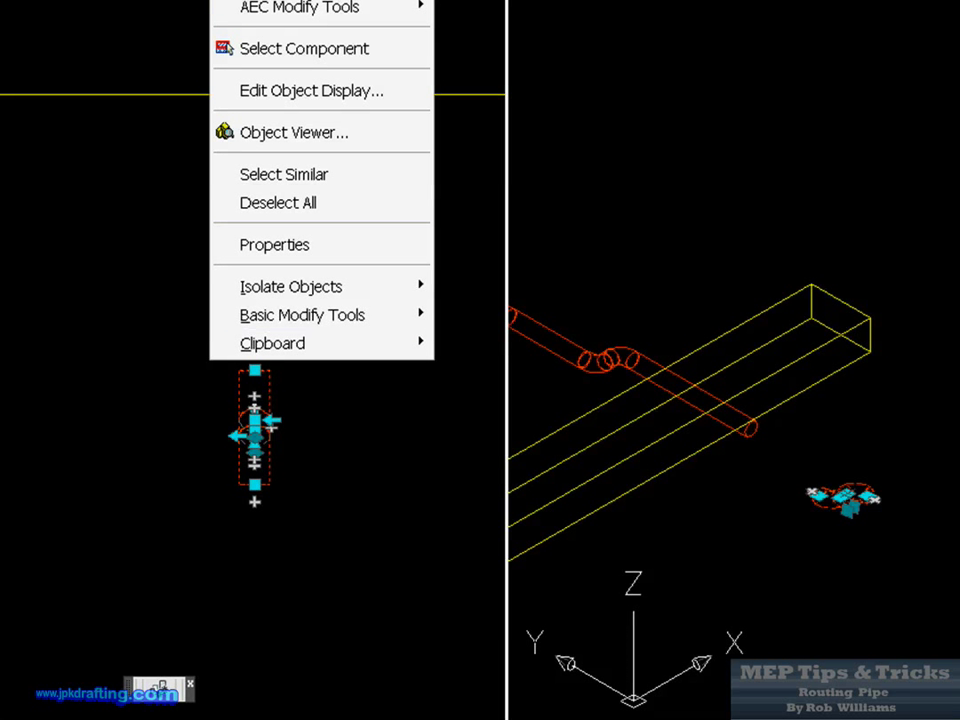
{"action": "left_click", "coordinate": [300, 3]}
{"action": "left_click", "coordinate": [255, 371]}
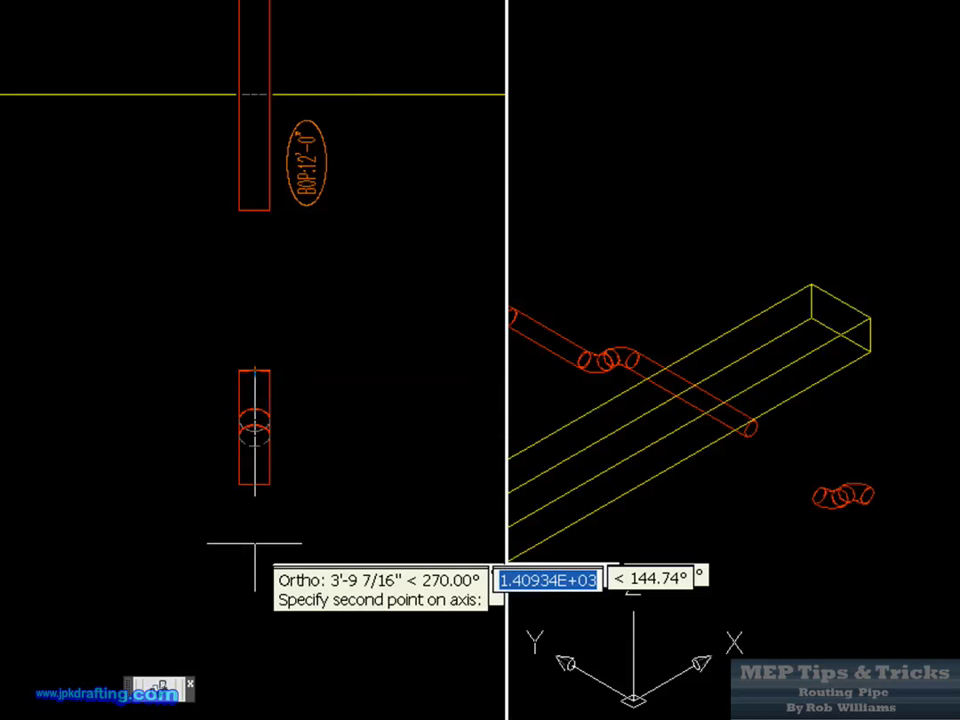
{"action": "left_click", "coordinate": [254, 545]}
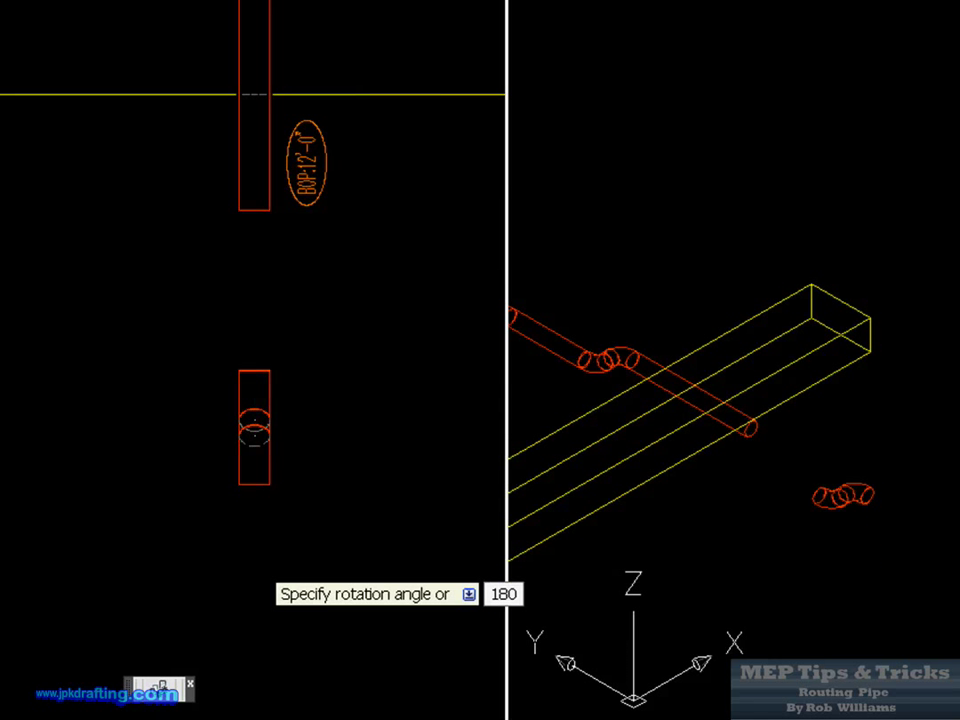
{"action": "type", "text": "180"}
{"action": "key", "text": "Return"}
Move the rotated offset by its upper end onto the lower open end of the raised pipe.
{"action": "left_click", "coordinate": [254, 425]}
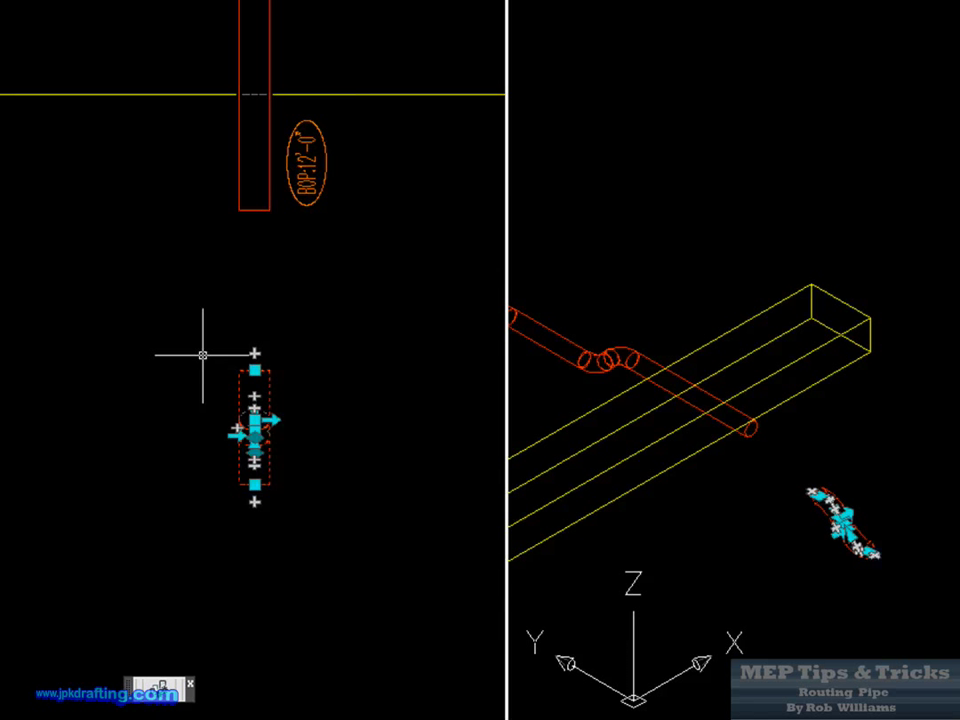
{"action": "right_click", "coordinate": [206, 367]}
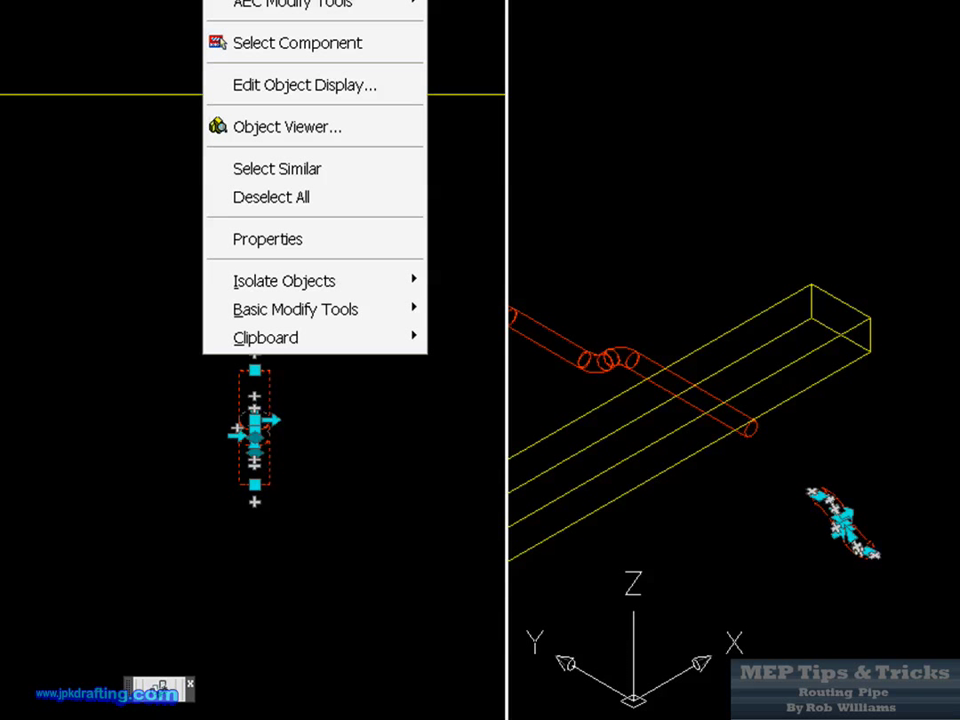
{"action": "left_click", "coordinate": [257, 3]}
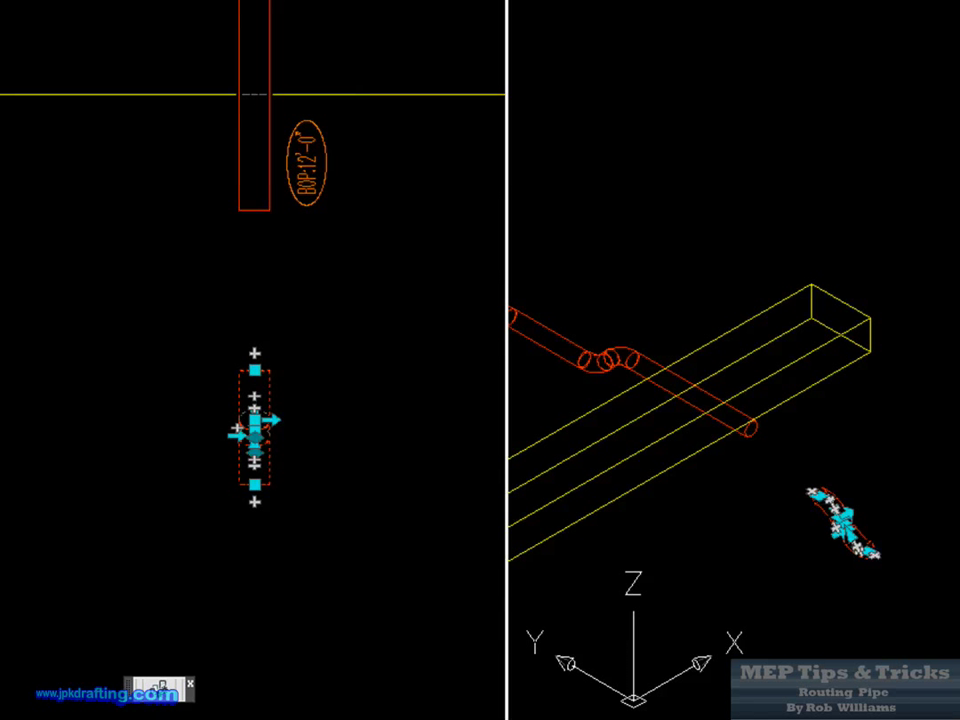
{"action": "left_click", "coordinate": [255, 370]}
{"action": "left_click", "coordinate": [255, 208]}
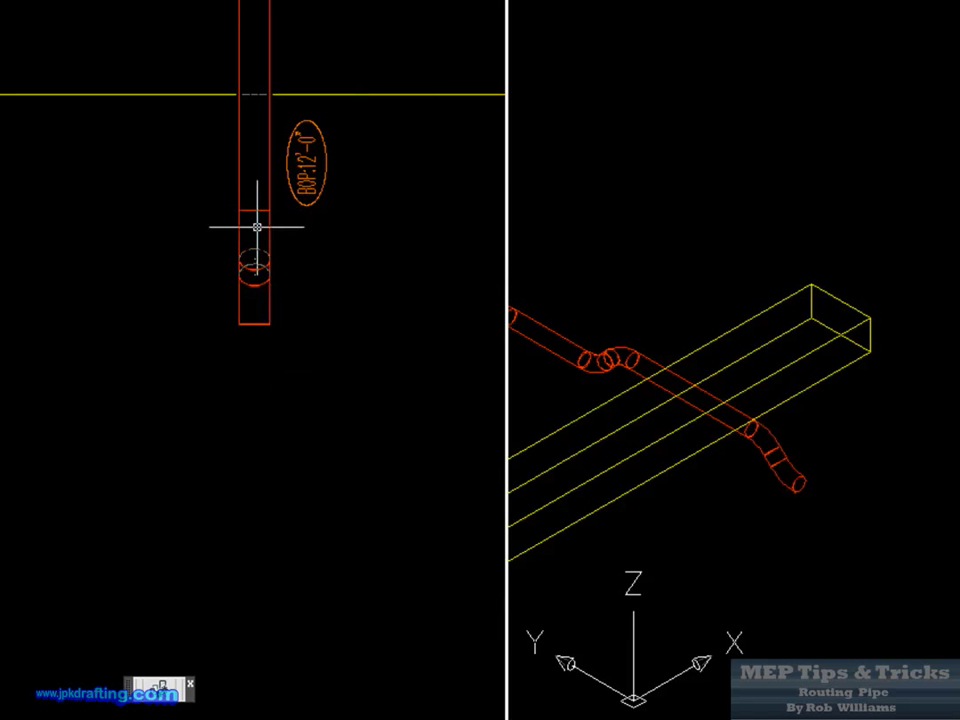
Route a short straight pipe down from the lower offset's open end and erase its 8" CWR label.
{"action": "left_click", "coordinate": [270, 322]}
{"action": "left_click", "coordinate": [256, 338]}
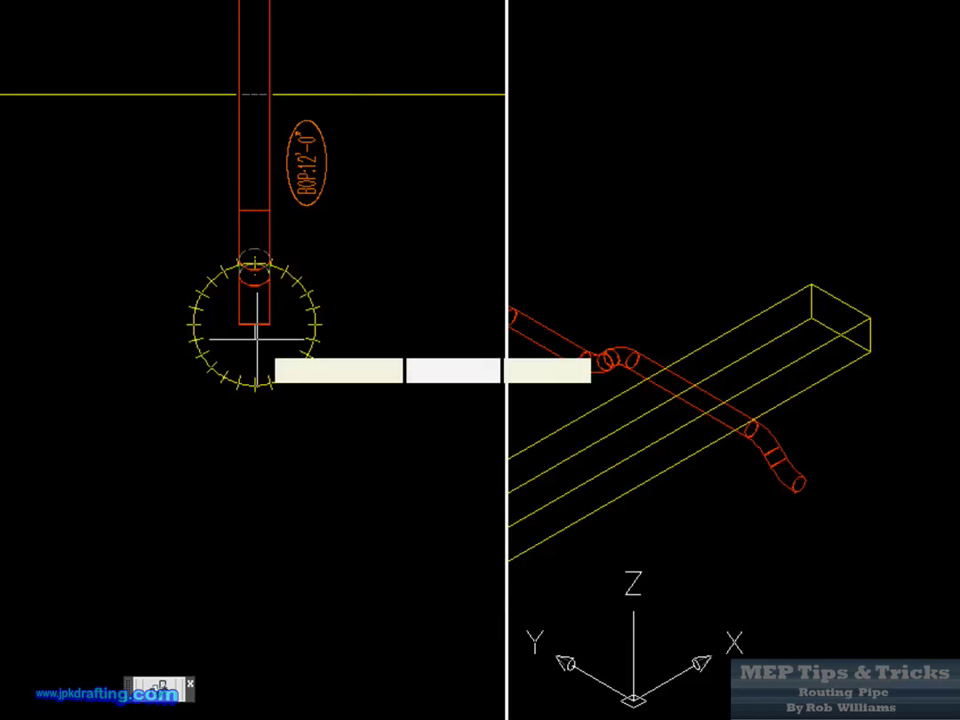
{"action": "left_click", "coordinate": [260, 418]}
{"action": "key", "text": "Escape"}
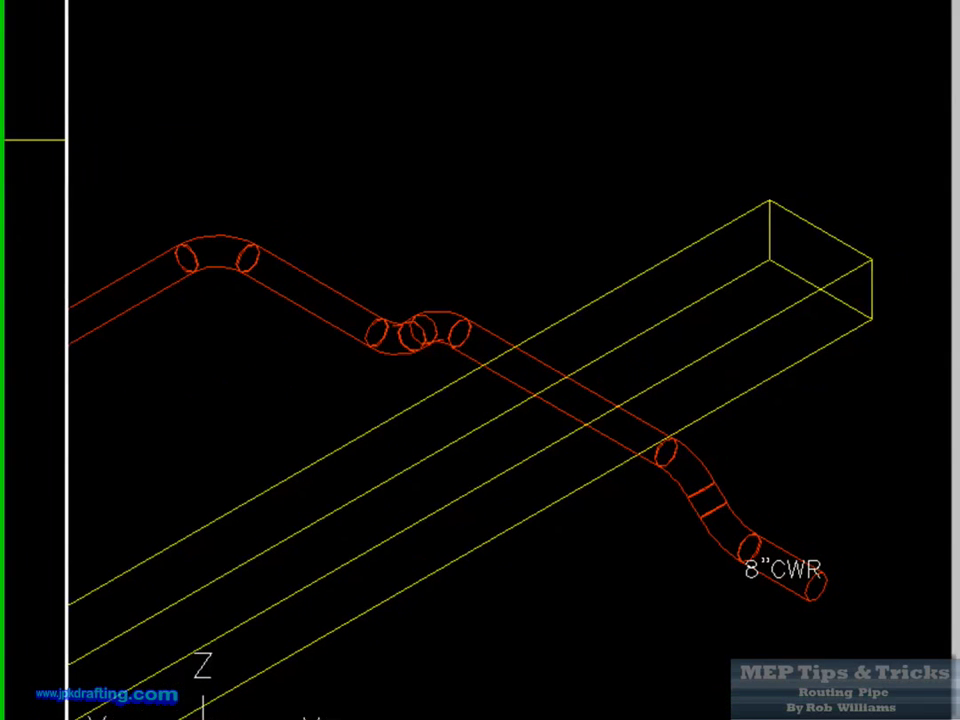
{"action": "scroll", "coordinate": [469, 470], "scroll_direction": "down", "scroll_amount": 2}
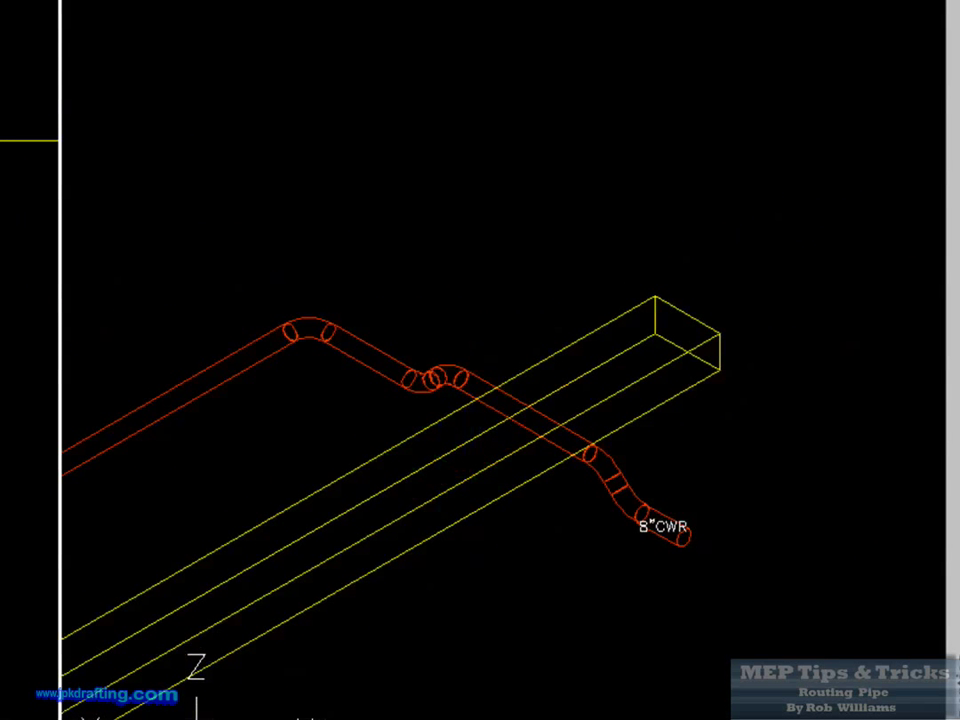
{"action": "key", "text": "Delete"}
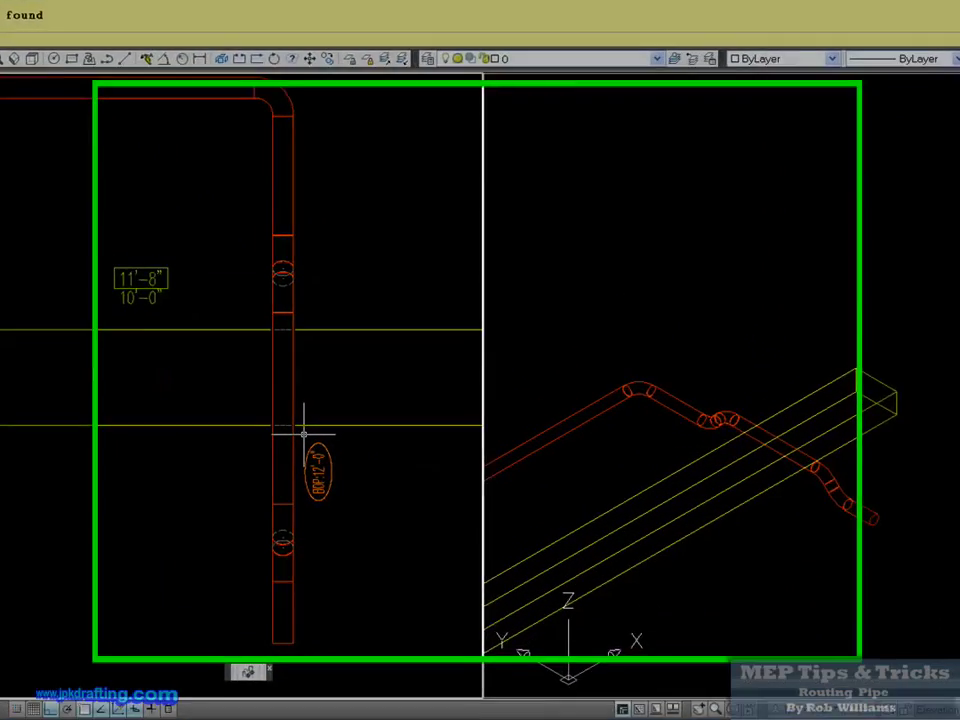
Slide the lower offset up along the pipe to shorten the raised segment, bringing its upper elbow to the duct's lower edge.
{"action": "left_click", "coordinate": [239, 530]}
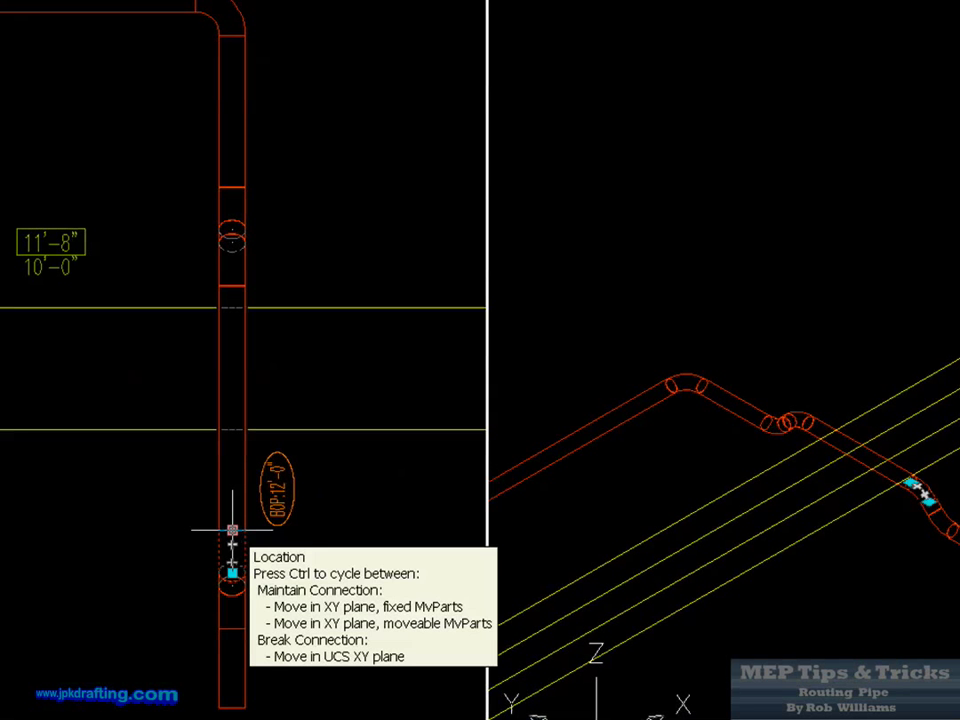
{"action": "left_click", "coordinate": [239, 523]}
{"action": "scroll", "coordinate": [237, 368], "scroll_direction": "up", "scroll_amount": 3}
{"action": "left_click", "coordinate": [229, 471]}
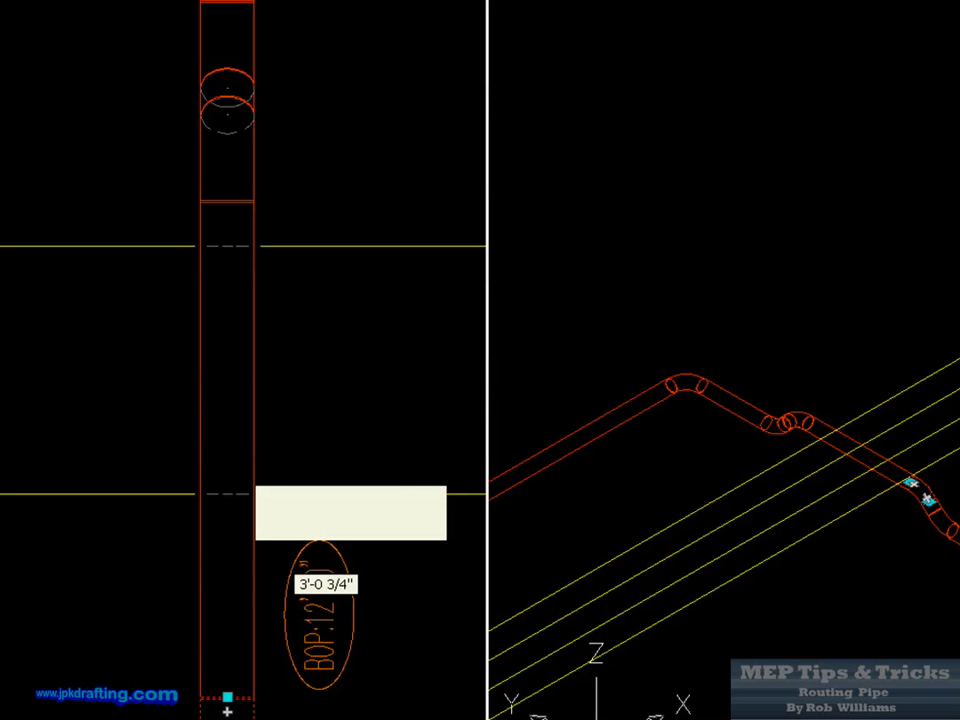
{"action": "key", "text": "Escape"}
{"action": "scroll", "coordinate": [255, 455], "scroll_direction": "down", "scroll_amount": 2}
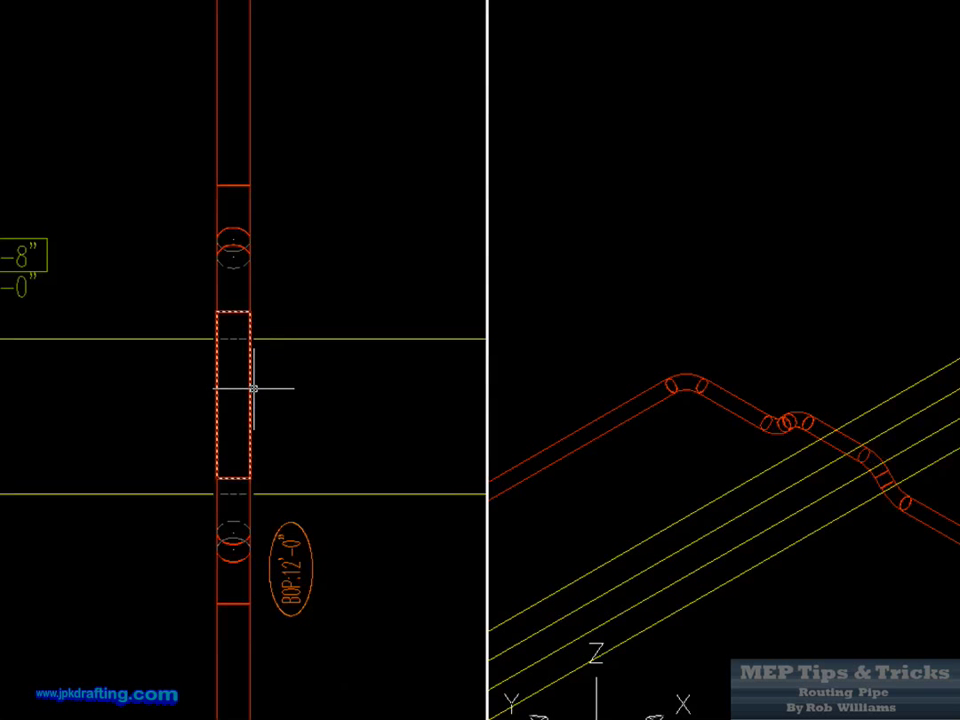
Slide the upper offset down along the pipe so its lower elbow ends just above the duct's upper edge.
{"action": "left_click", "coordinate": [238, 301]}
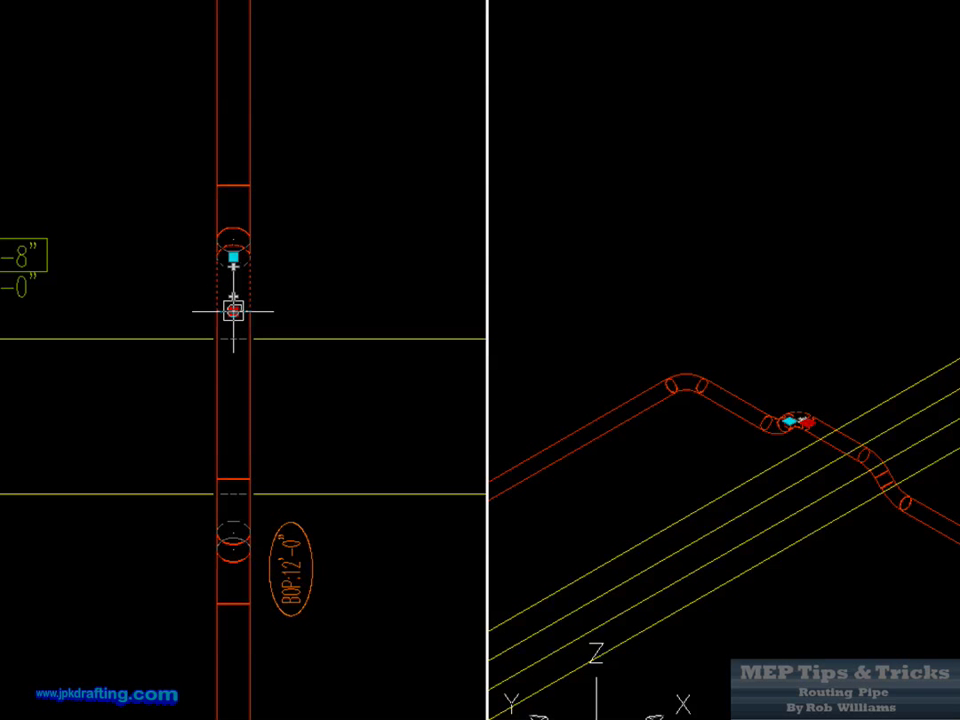
{"action": "left_click", "coordinate": [233, 311]}
{"action": "scroll", "coordinate": [233, 311], "scroll_direction": "up", "scroll_amount": 3}
{"action": "left_click", "coordinate": [230, 344]}
{"action": "key", "text": "Escape"}
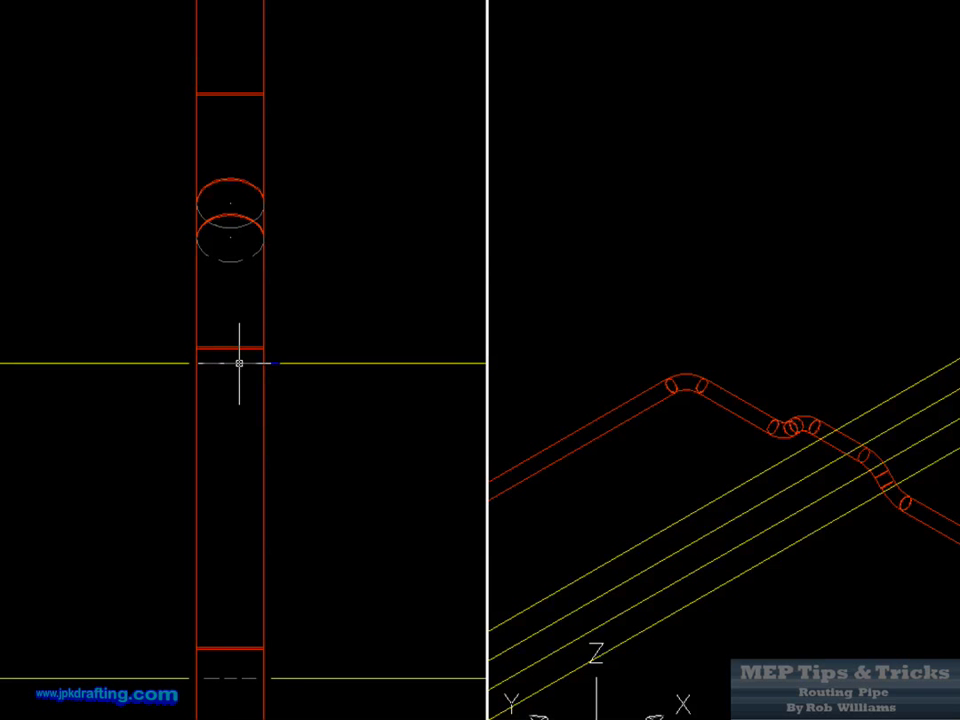
Slide the lower offset down slightly so its upper elbow ends just below the duct's lower edge.
{"action": "scroll", "coordinate": [239, 363], "scroll_direction": "down", "scroll_amount": 2}
{"action": "left_click", "coordinate": [257, 570]}
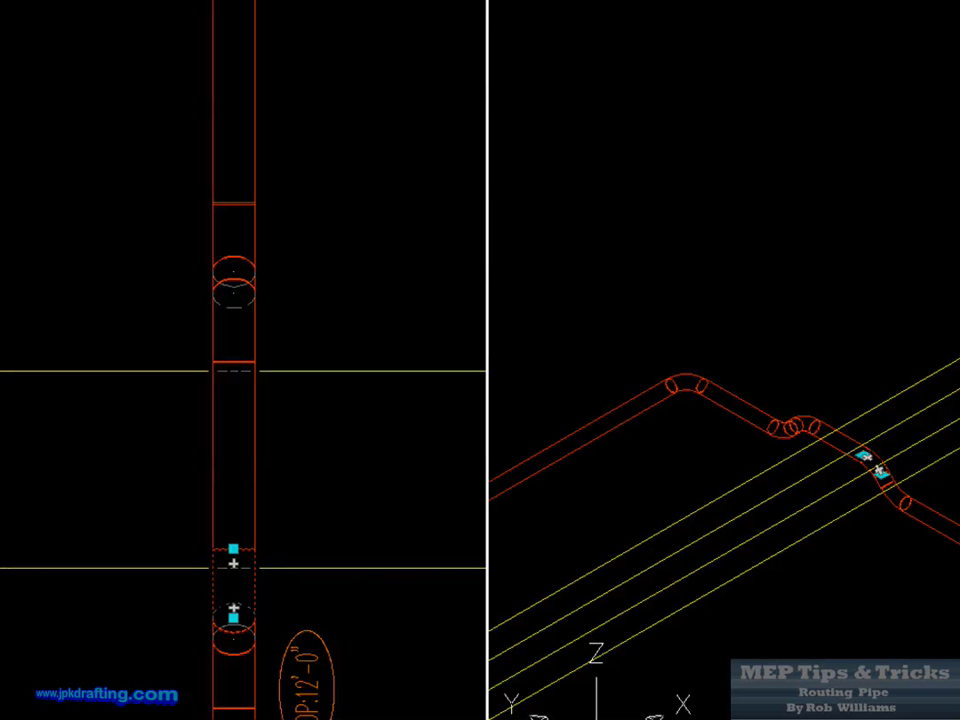
{"action": "scroll", "coordinate": [233, 556], "scroll_direction": "up", "scroll_amount": 5}
{"action": "left_click", "coordinate": [282, 619]}
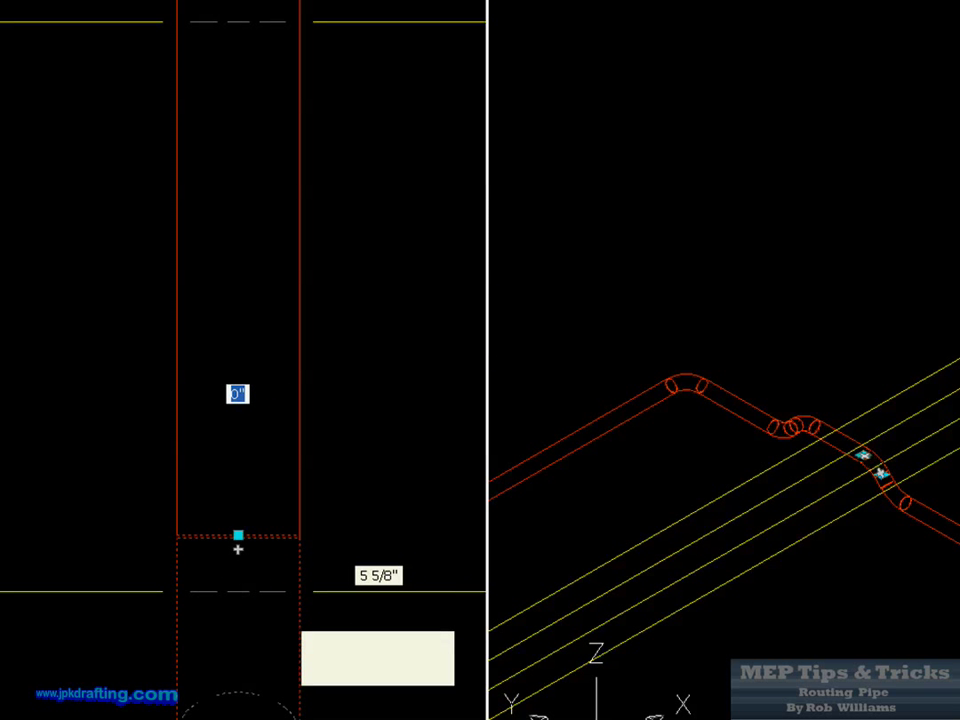
{"action": "scroll", "coordinate": [262, 541], "scroll_direction": "down", "scroll_amount": 2}
{"action": "scroll", "coordinate": [300, 218], "scroll_direction": "down", "scroll_amount": 3}
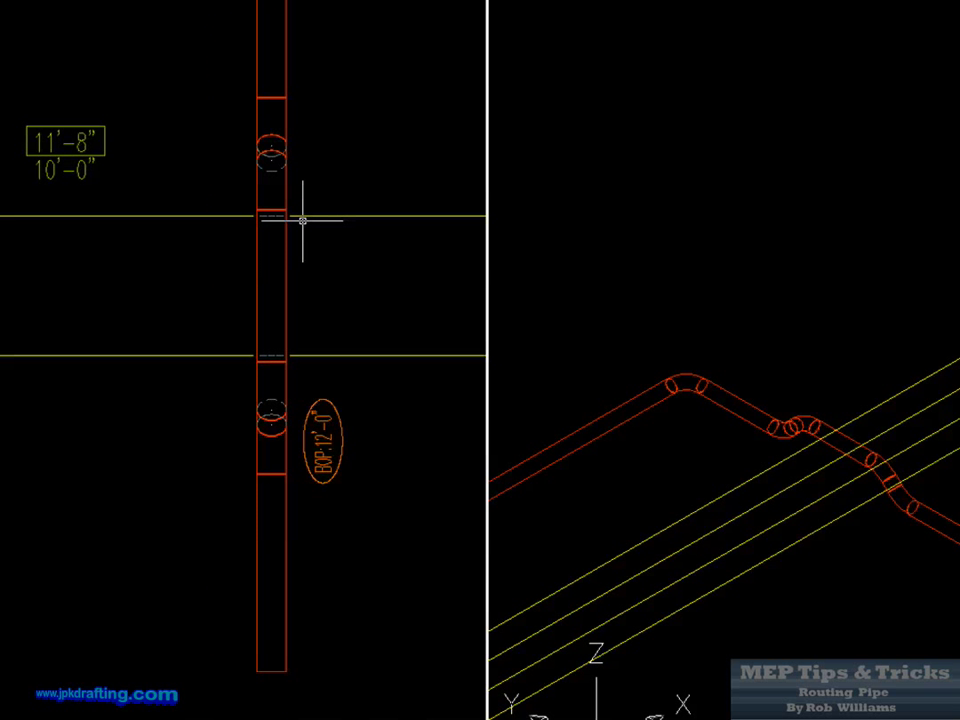
Erase the upper offset's elbows between the stub and the raised pipe segment.
{"action": "scroll", "coordinate": [279, 200], "scroll_direction": "up", "scroll_amount": 3}
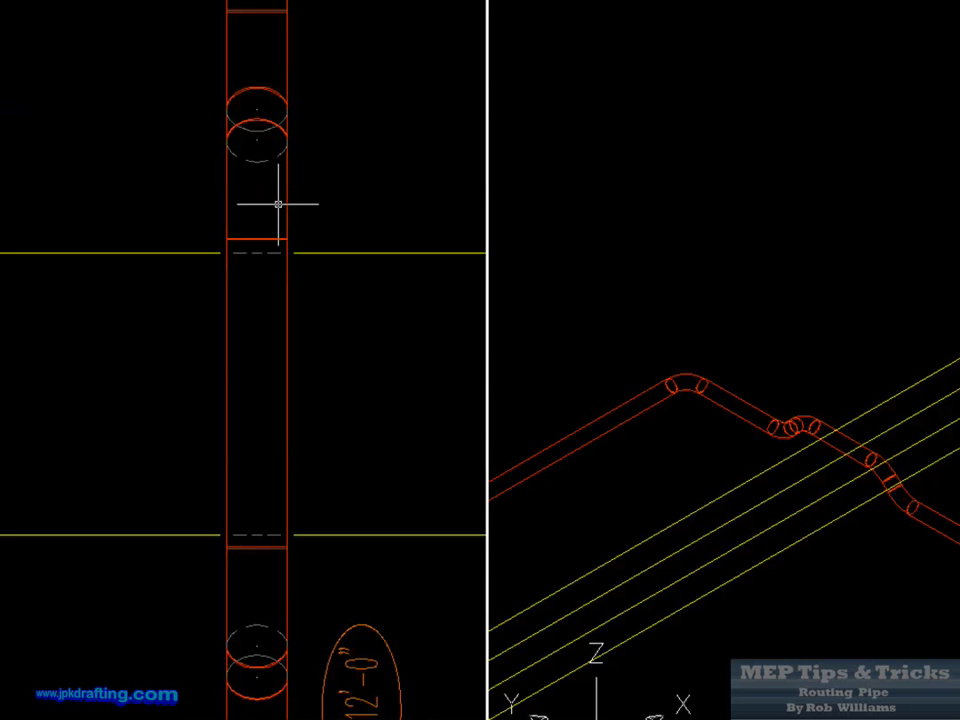
{"action": "scroll", "coordinate": [279, 204], "scroll_direction": "down", "scroll_amount": 4}
{"action": "scroll", "coordinate": [332, 386], "scroll_direction": "down", "scroll_amount": 3}
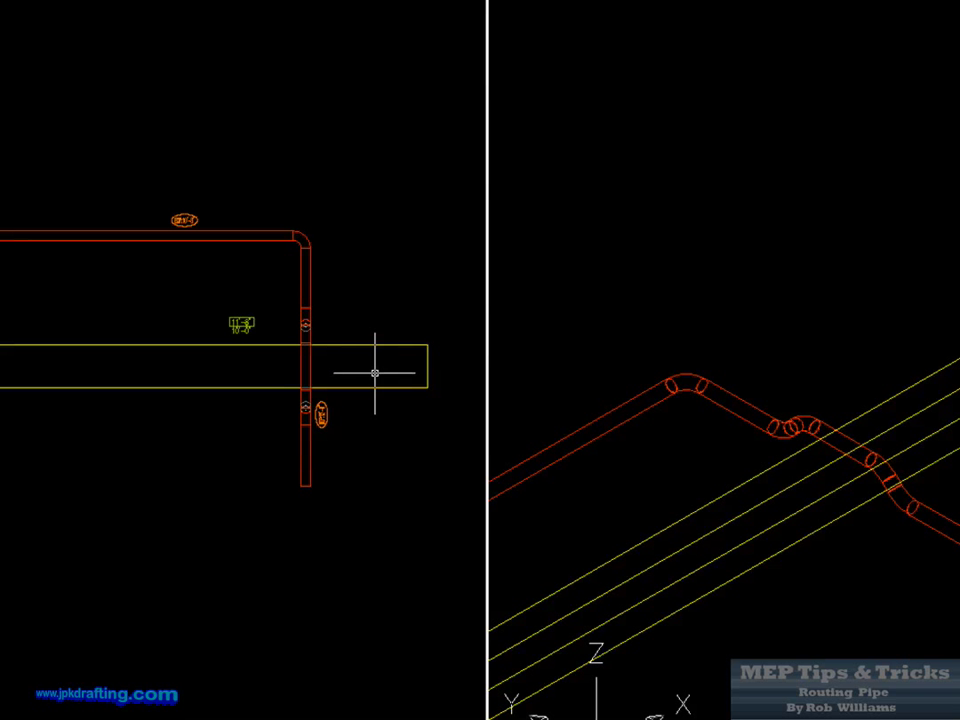
{"action": "scroll", "coordinate": [362, 364], "scroll_direction": "up", "scroll_amount": 5}
{"action": "left_click", "coordinate": [225, 311]}
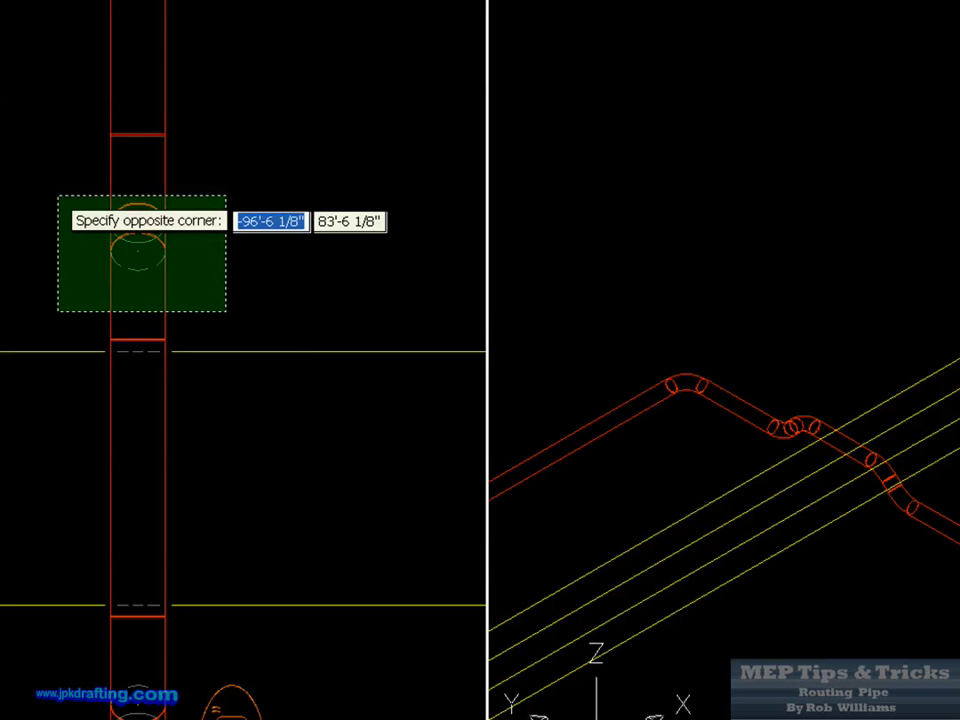
{"action": "left_click", "coordinate": [58, 198]}
{"action": "key", "text": "Delete"}
{"action": "scroll", "coordinate": [202, 188], "scroll_direction": "down", "scroll_amount": 3}
Erase the raised pipe, the lower offset, the pipe below it and the BOP:12'-0" tag.
{"action": "scroll", "coordinate": [236, 485], "scroll_direction": "up", "scroll_amount": 3}
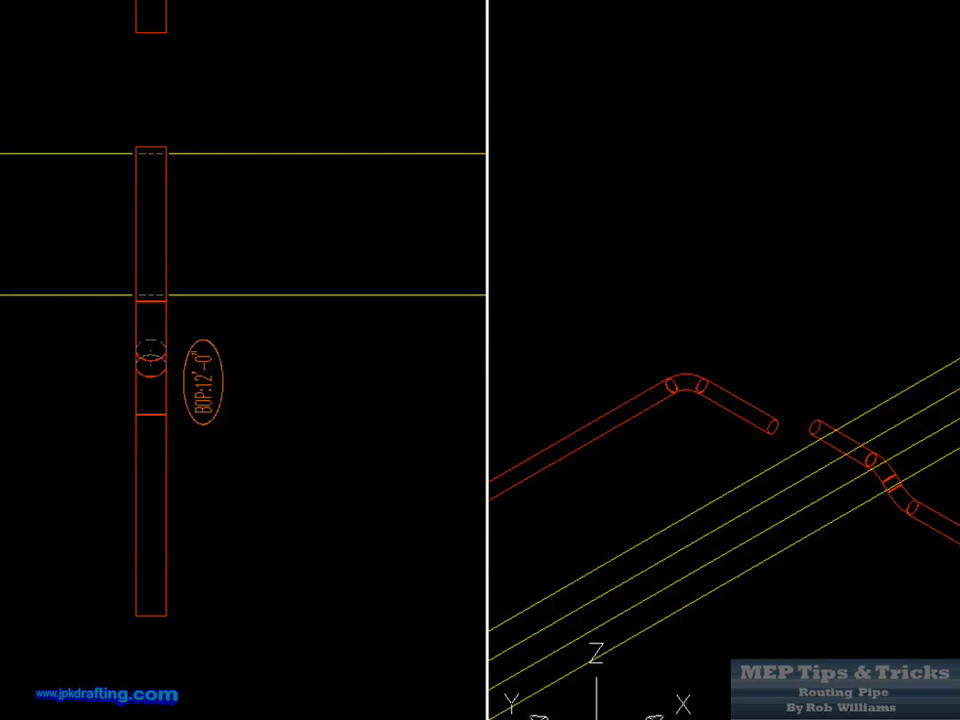
{"action": "left_click", "coordinate": [251, 499]}
{"action": "left_click", "coordinate": [81, 304]}
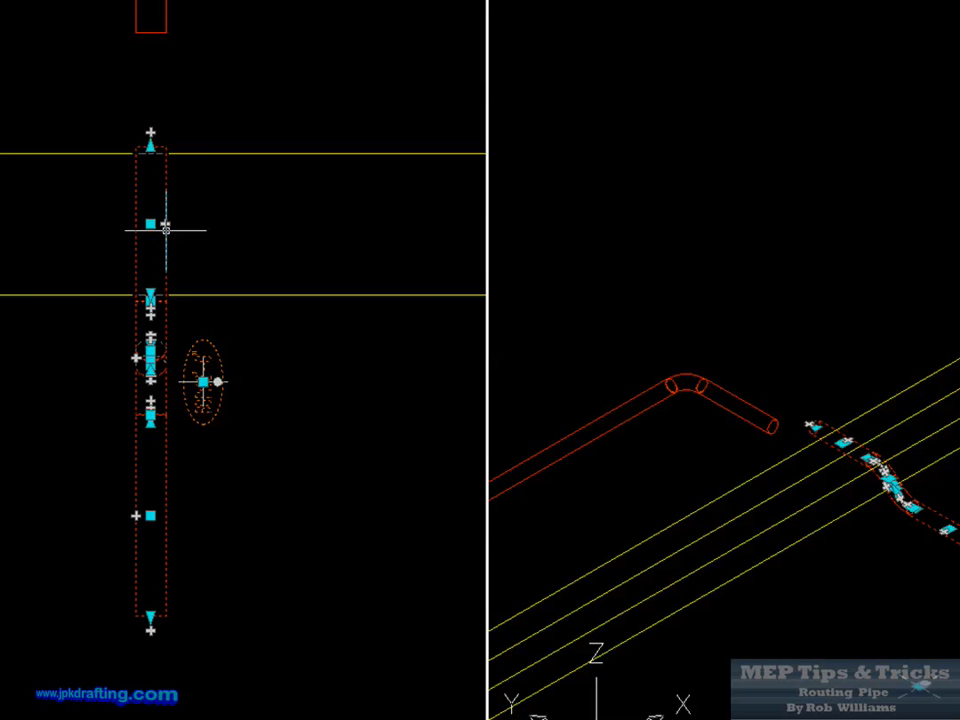
{"action": "key", "text": "Delete"}
{"action": "scroll", "coordinate": [167, 429], "scroll_direction": "down", "scroll_amount": 3}
{"action": "scroll", "coordinate": [189, 283], "scroll_direction": "up", "scroll_amount": 3}
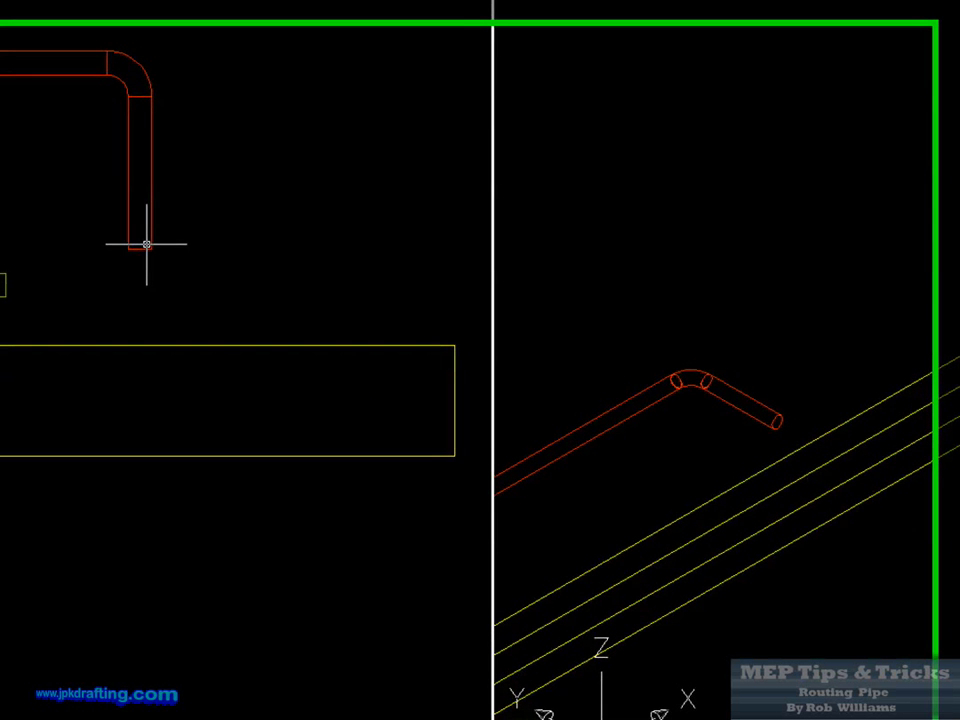
Route a rising pipe from the stub's open end to the duct's upper edge, using the Rise/Run layout method at 45.
{"action": "left_click", "coordinate": [146, 245]}
{"action": "left_click", "coordinate": [142, 253]}
{"action": "left_click", "coordinate": [140, 262]}
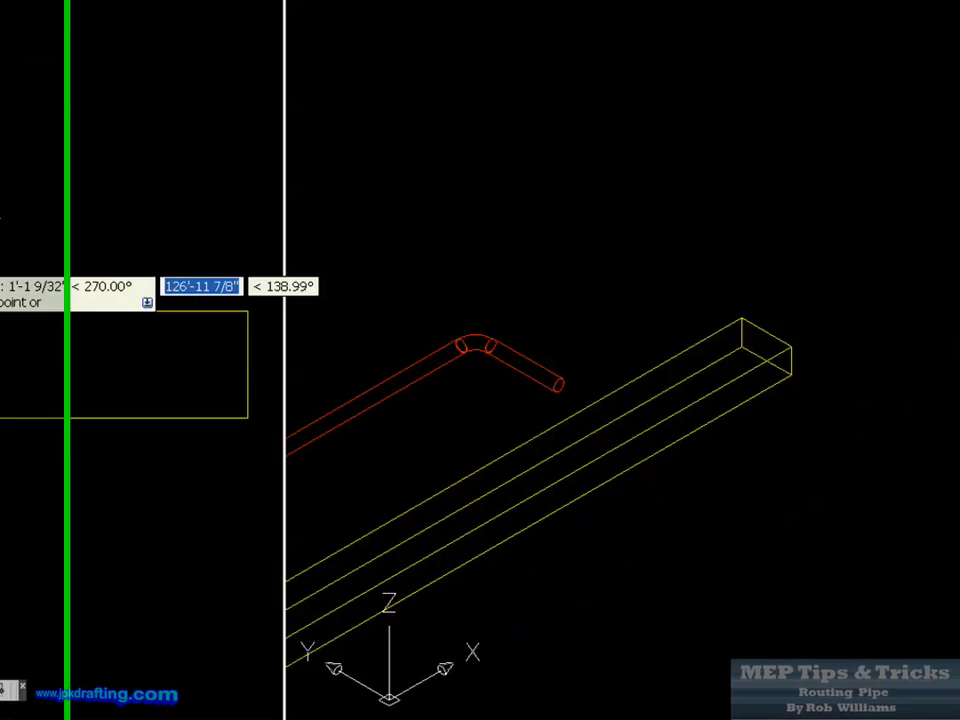
{"action": "mouse_move", "coordinate": [904, 321]}
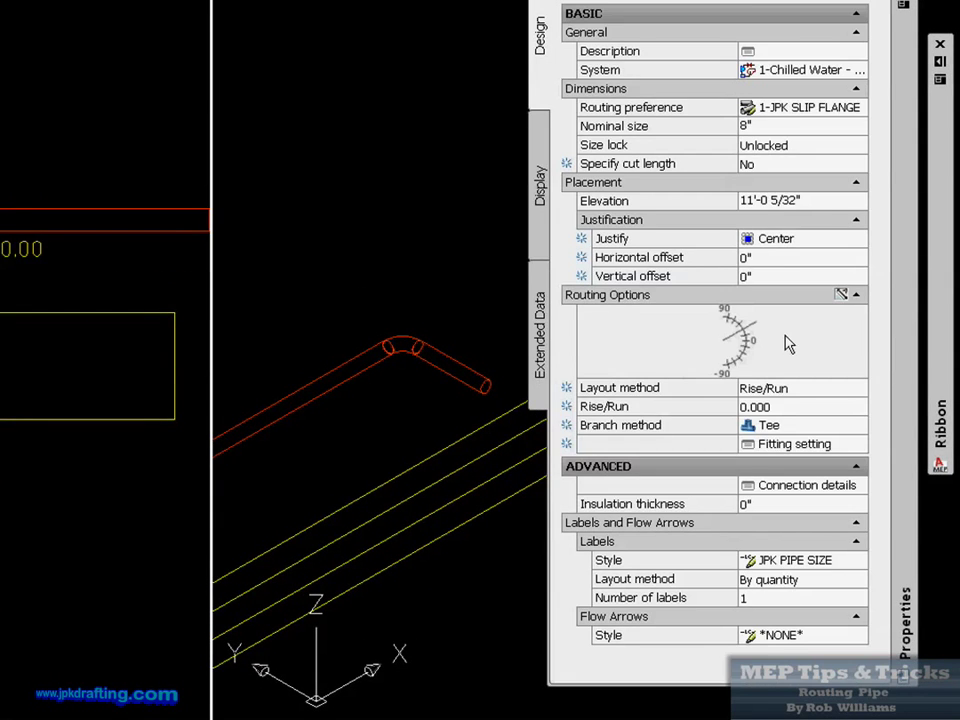
{"action": "left_click", "coordinate": [790, 390]}
{"action": "left_click", "coordinate": [786, 406]}
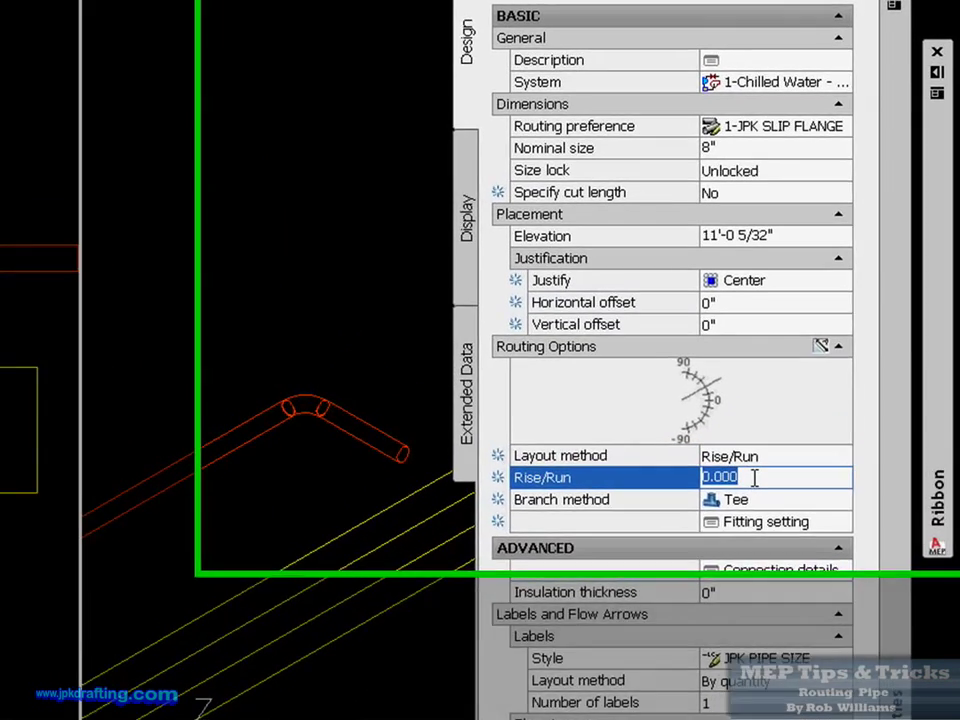
{"action": "left_click", "coordinate": [703, 582]}
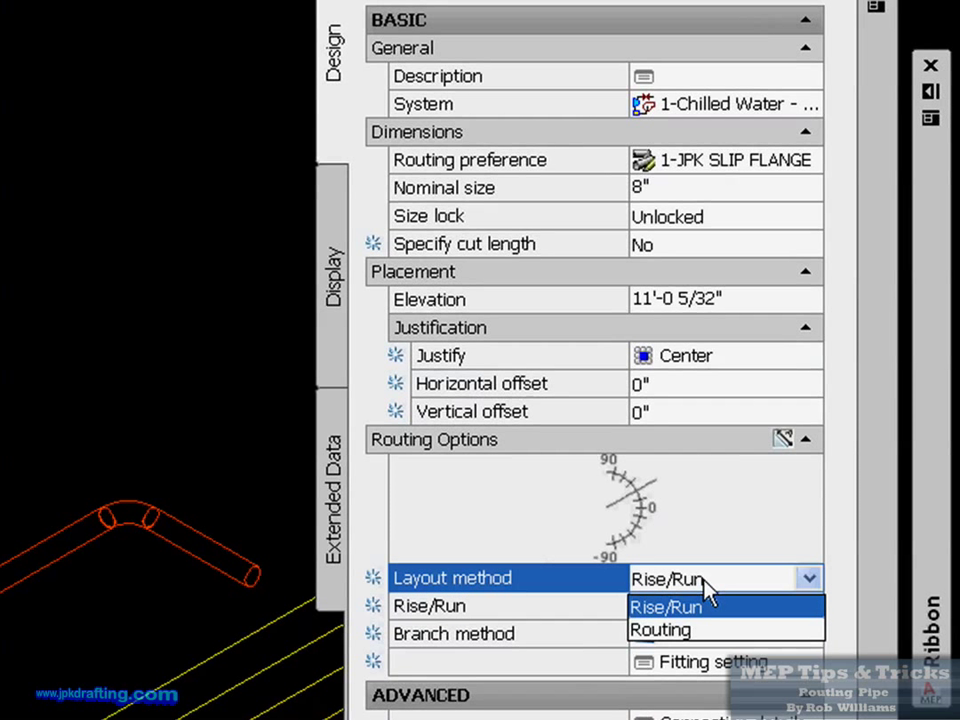
{"action": "left_click", "coordinate": [638, 607]}
{"action": "left_click", "coordinate": [697, 604]}
{"action": "left_click_drag", "start_coordinate": [698, 605], "coordinate": [643, 606]}
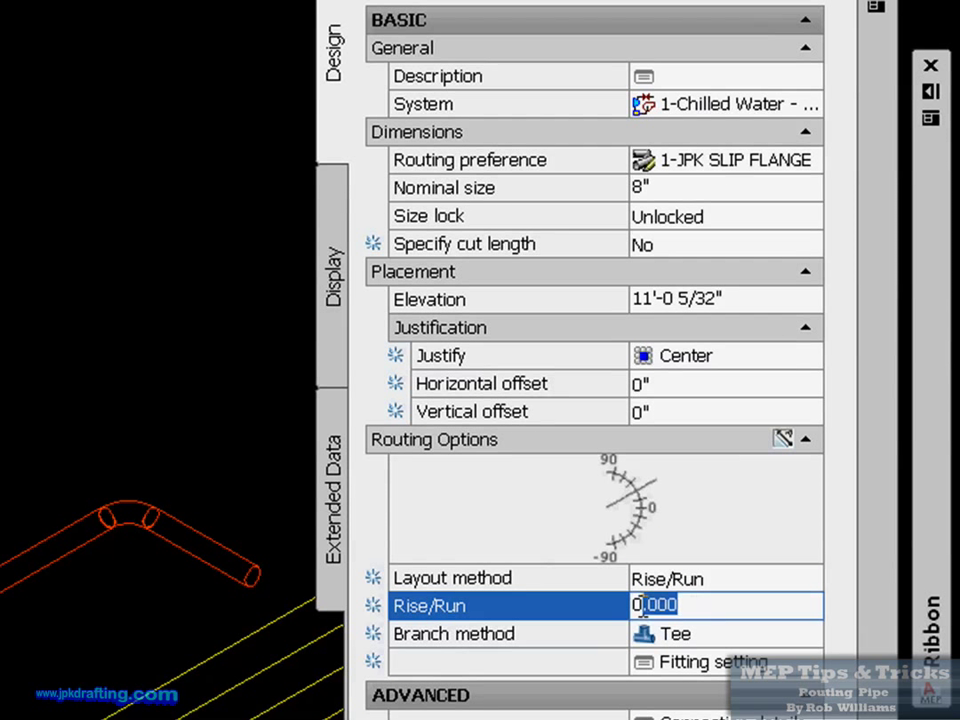
{"action": "type", "text": "45"}
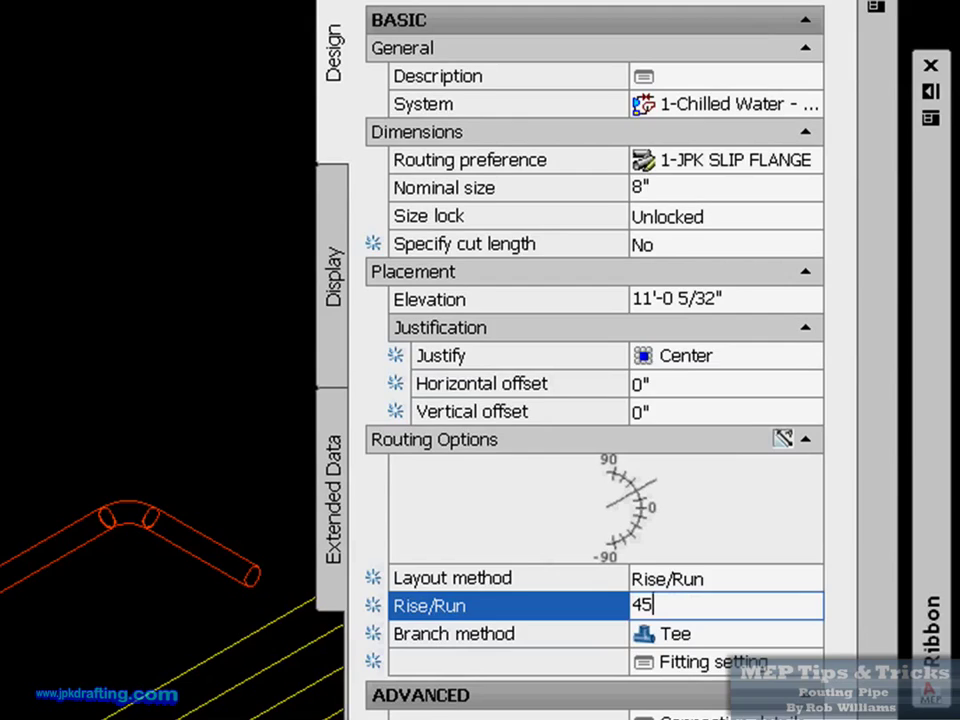
{"action": "key", "text": "Tab"}
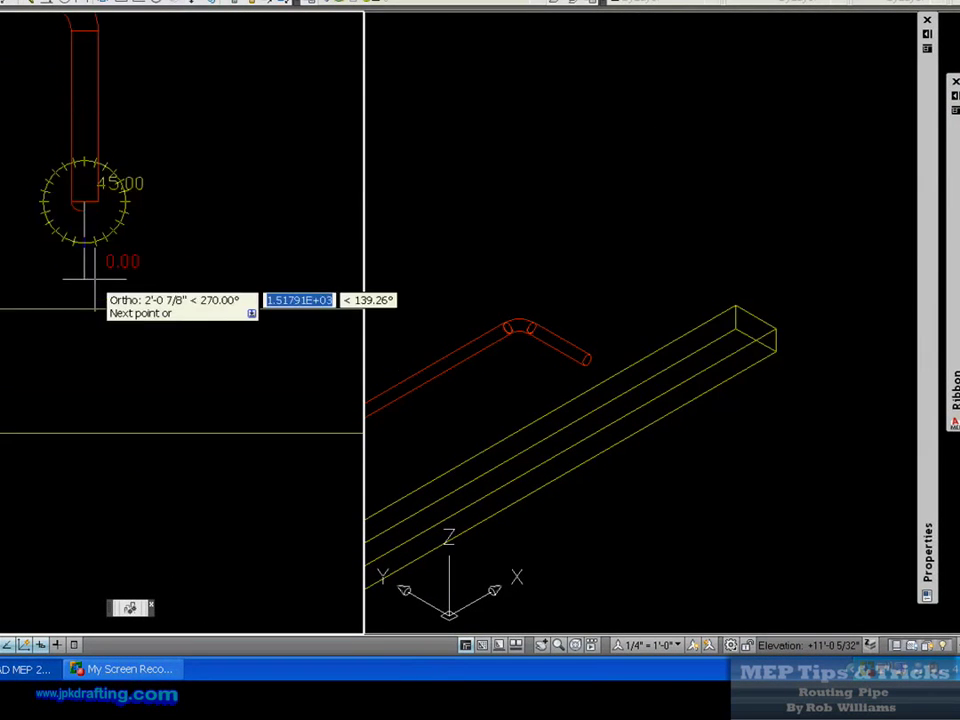
{"action": "left_click", "coordinate": [85, 308]}
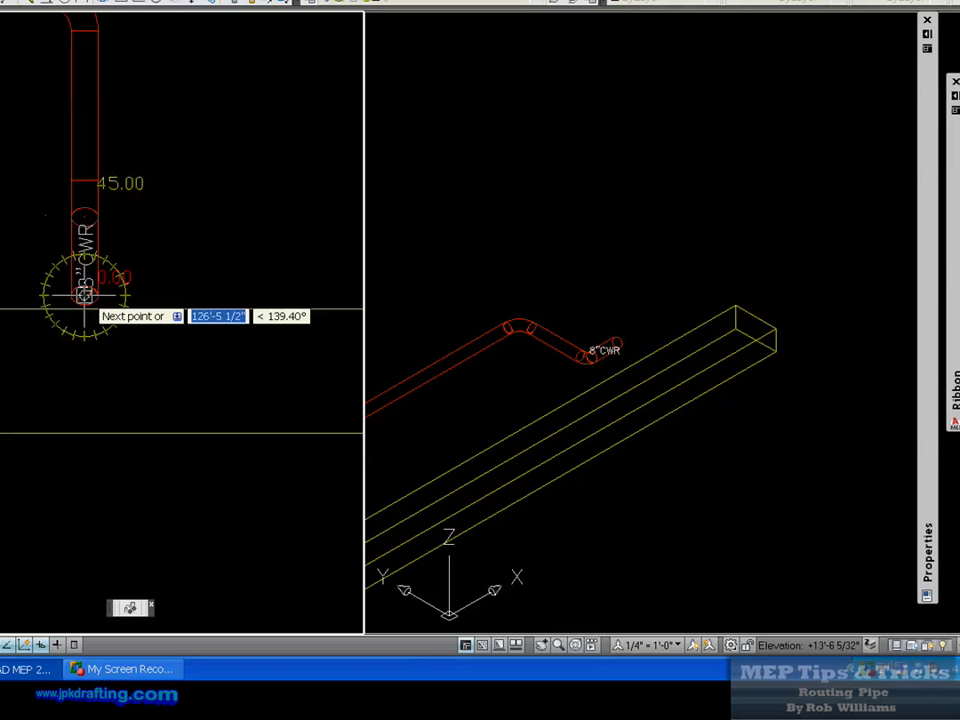
Set Rise/Run to 0 and continue the pipe straight across the duct, ending just beyond its lower edge.
{"action": "mouse_move", "coordinate": [930, 307]}
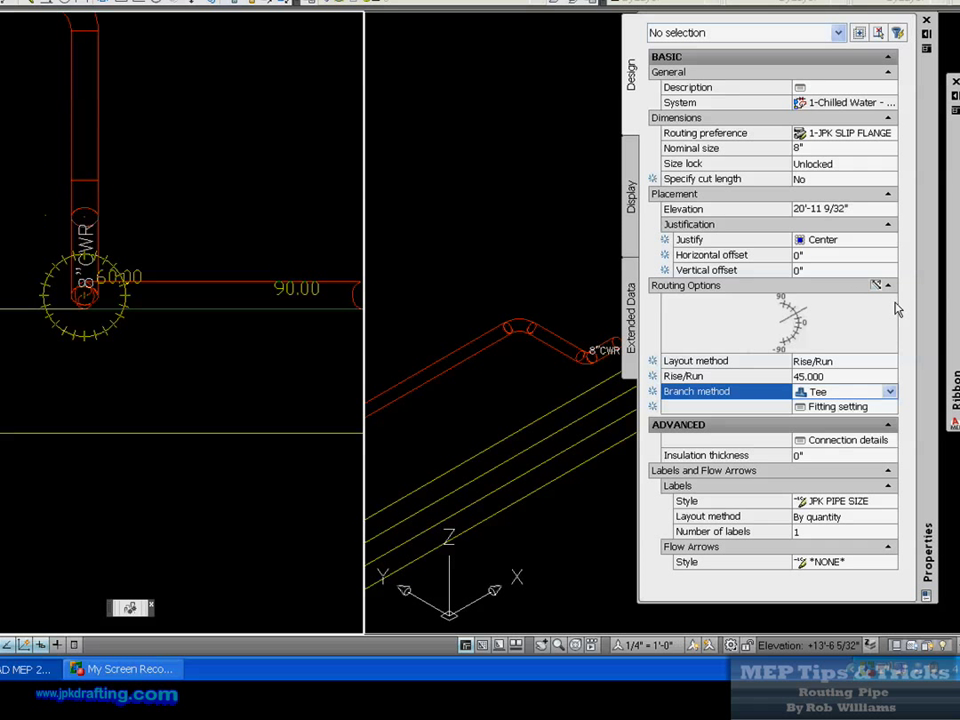
{"action": "left_click", "coordinate": [828, 376]}
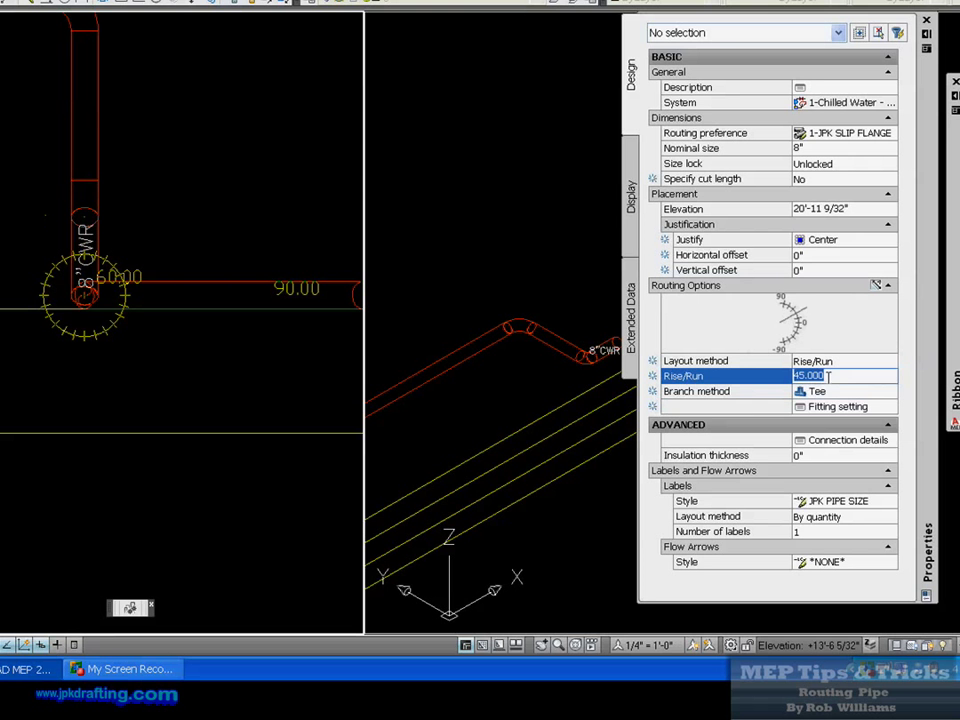
{"action": "type", "text": "0"}
{"action": "left_click", "coordinate": [829, 389]}
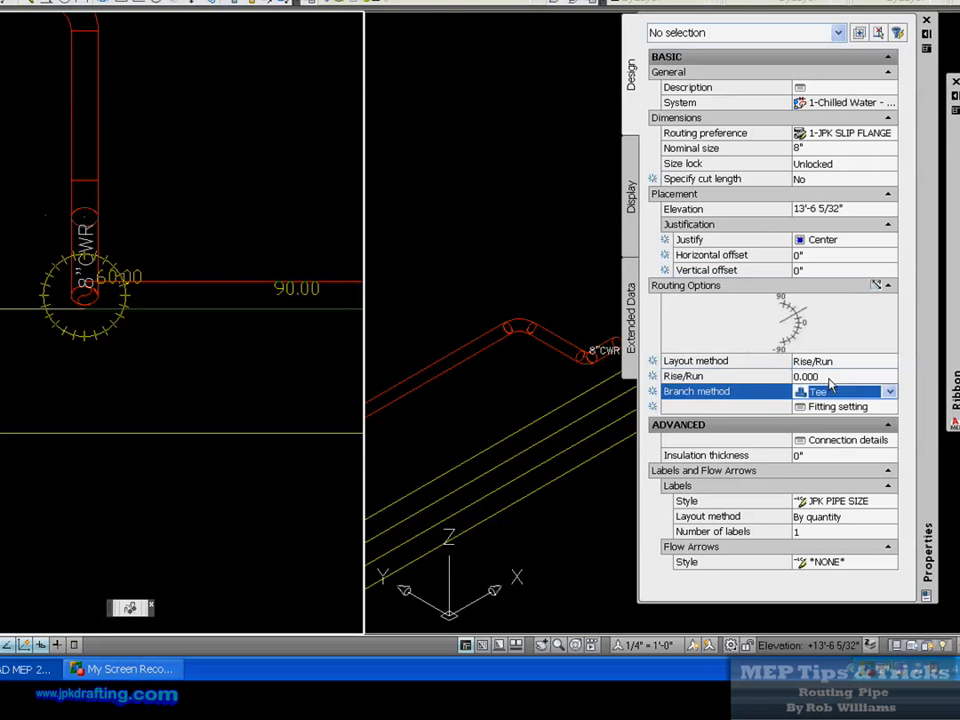
{"action": "left_click", "coordinate": [108, 483]}
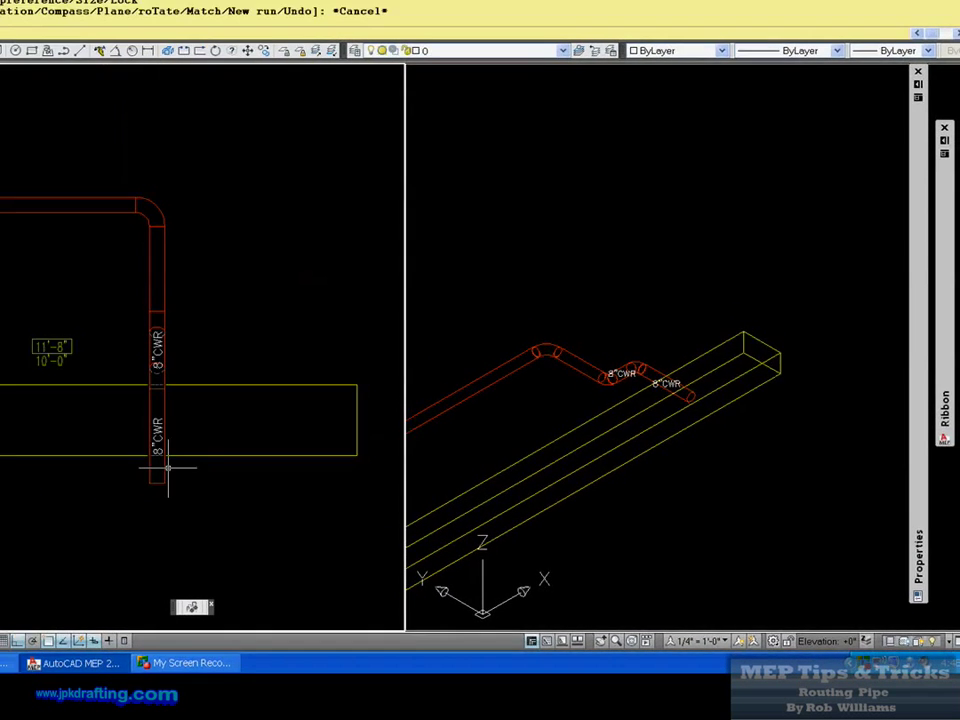
Add a tag matching the upper run's BOP tag to the pipe crossing the duct, placed beside its lower end.
{"action": "left_click", "coordinate": [97, 251]}
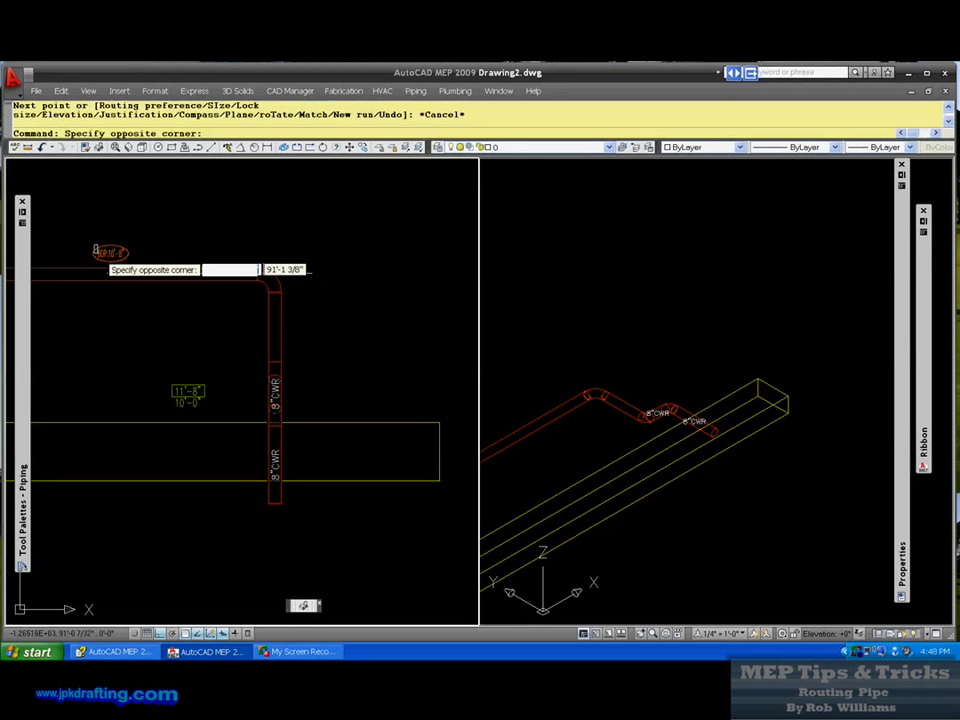
{"action": "left_click", "coordinate": [103, 251]}
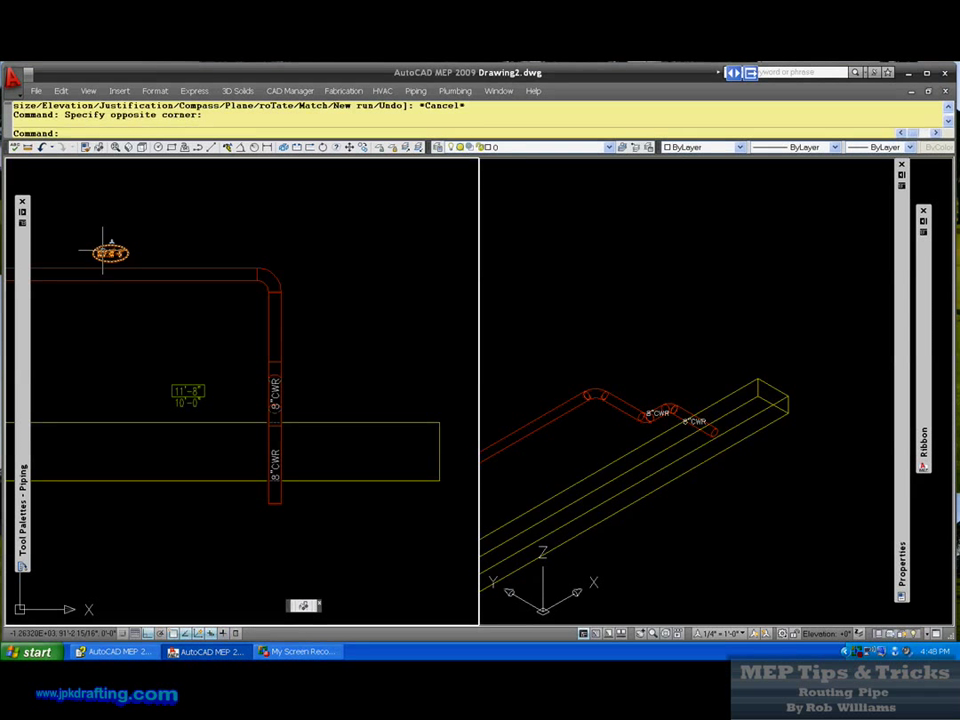
{"action": "right_click", "coordinate": [103, 251]}
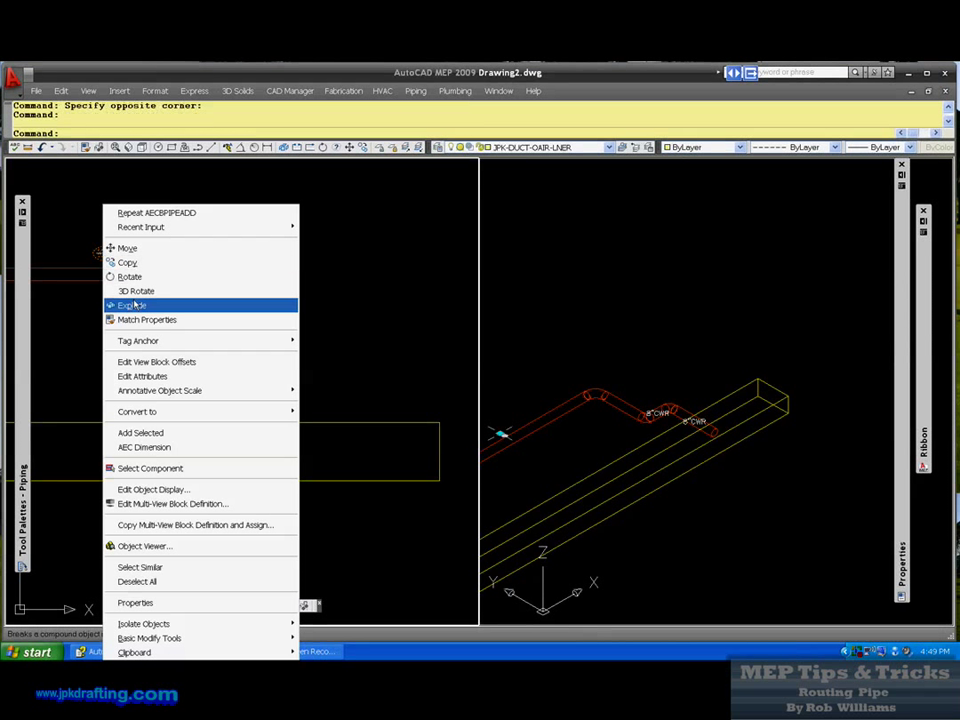
{"action": "left_click", "coordinate": [141, 432]}
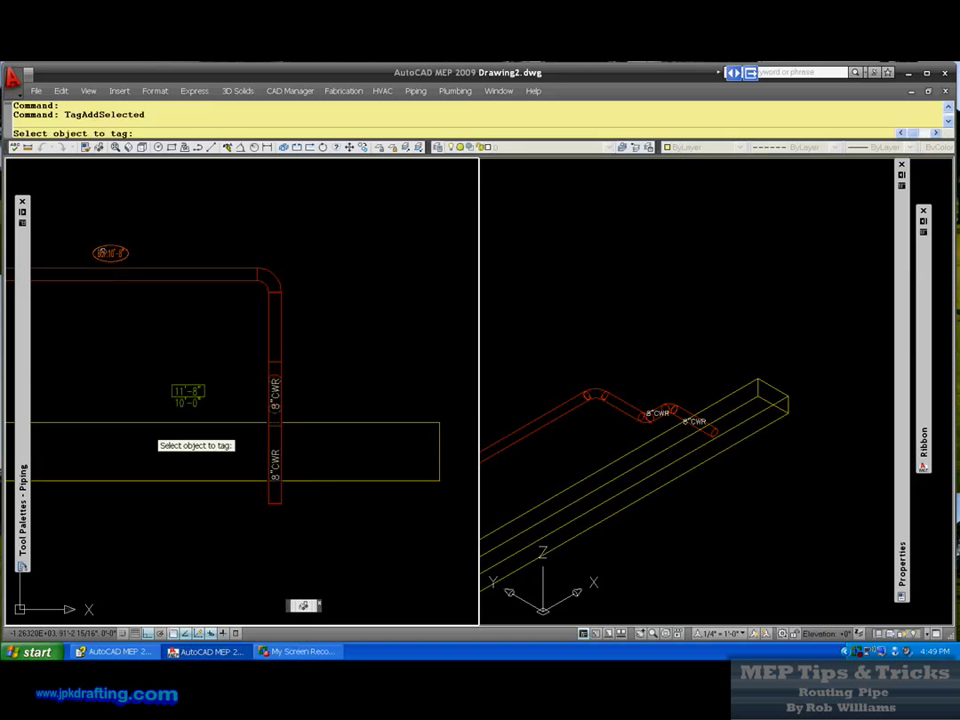
{"action": "scroll", "coordinate": [280, 486], "scroll_direction": "up", "scroll_amount": 2}
{"action": "left_click", "coordinate": [282, 503]}
{"action": "scroll", "coordinate": [326, 514], "scroll_direction": "up", "scroll_amount": 1}
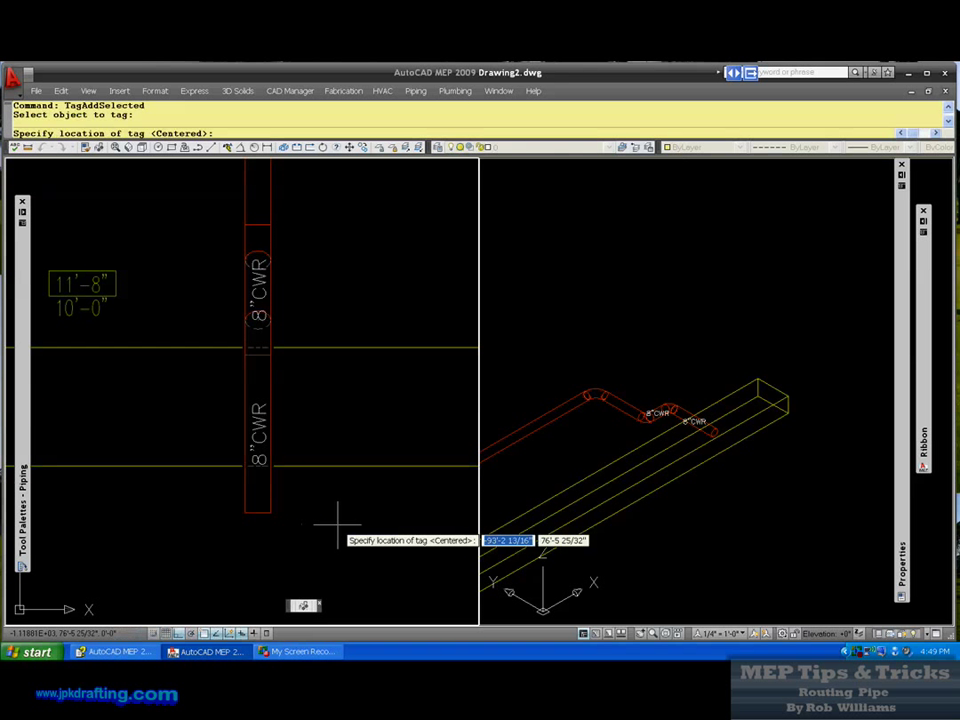
{"action": "left_click", "coordinate": [338, 531]}
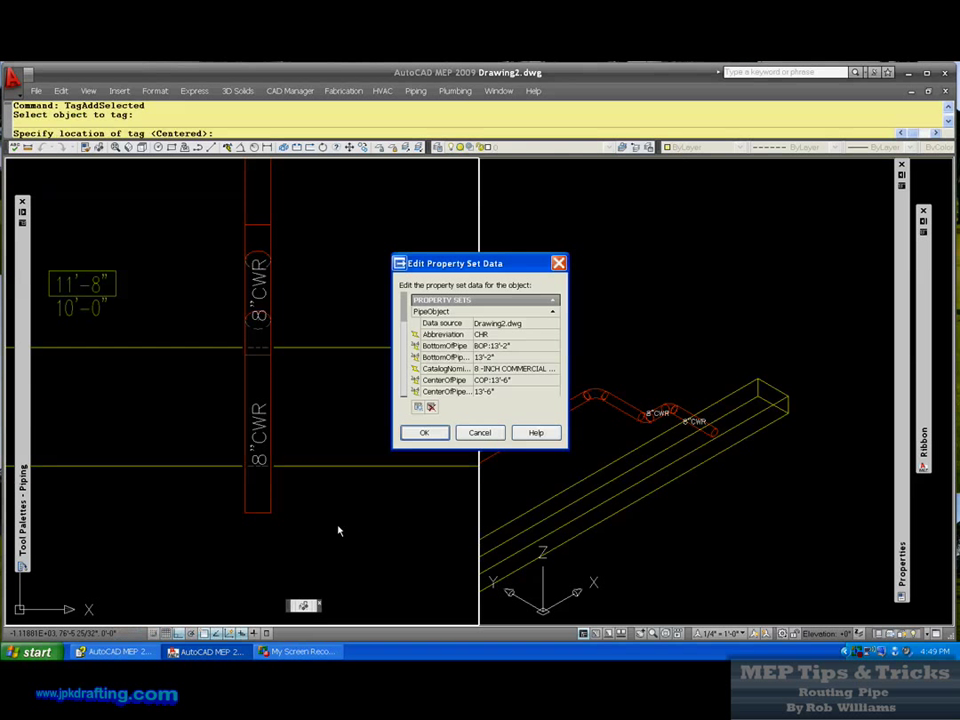
{"action": "left_click", "coordinate": [427, 432]}
{"action": "key", "text": "Escape"}
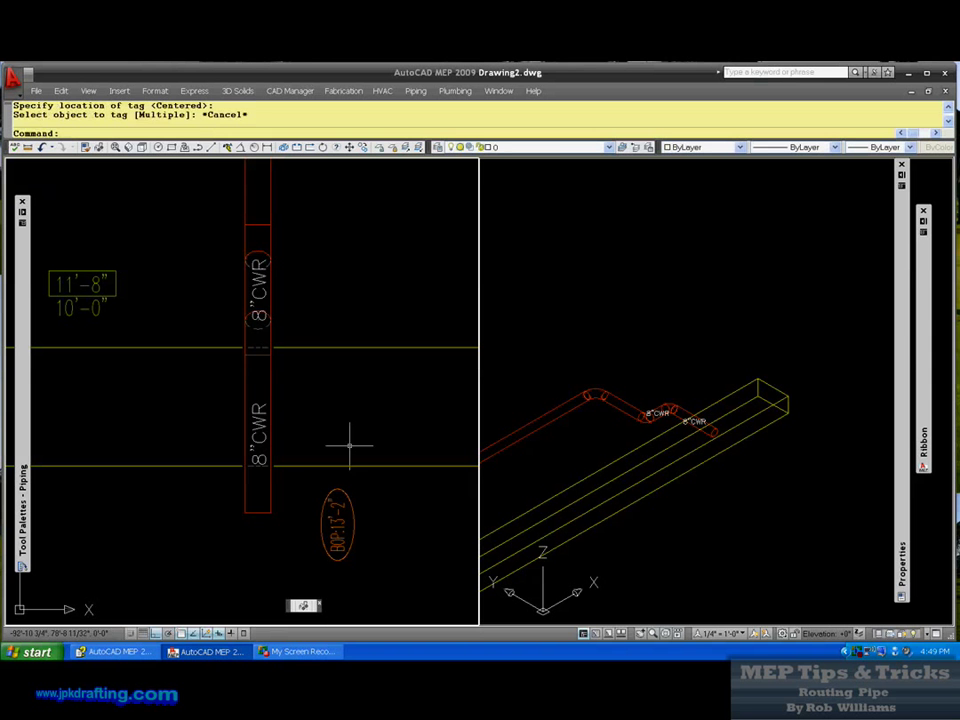
Set the elevation of the pipe crossing the duct to 12'-4", moving its attached segments.
{"action": "left_click", "coordinate": [270, 387]}
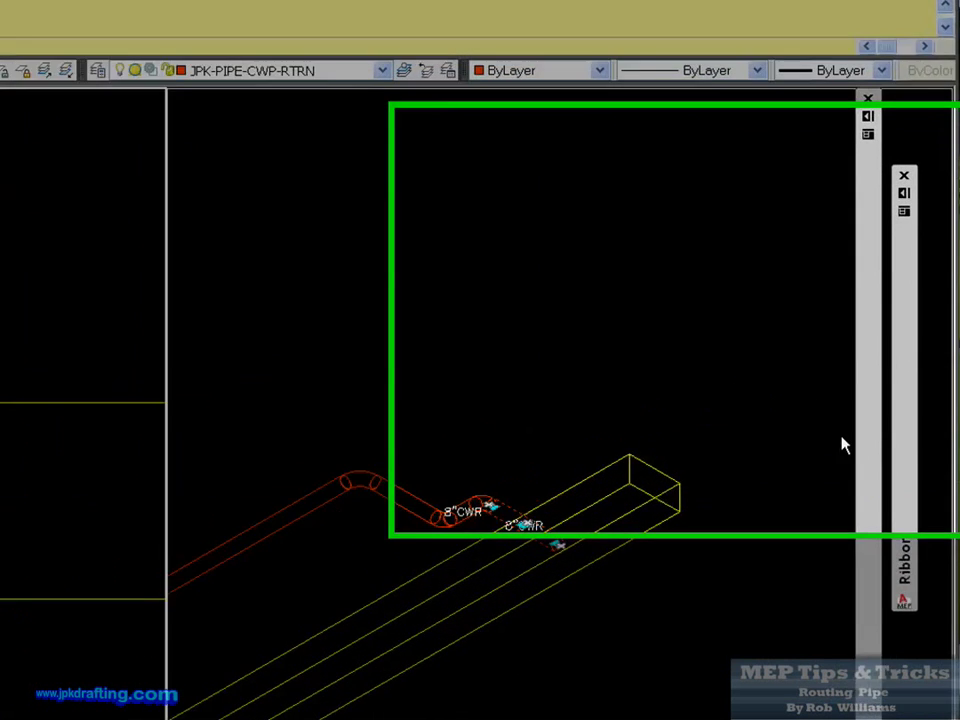
{"action": "mouse_move", "coordinate": [891, 377]}
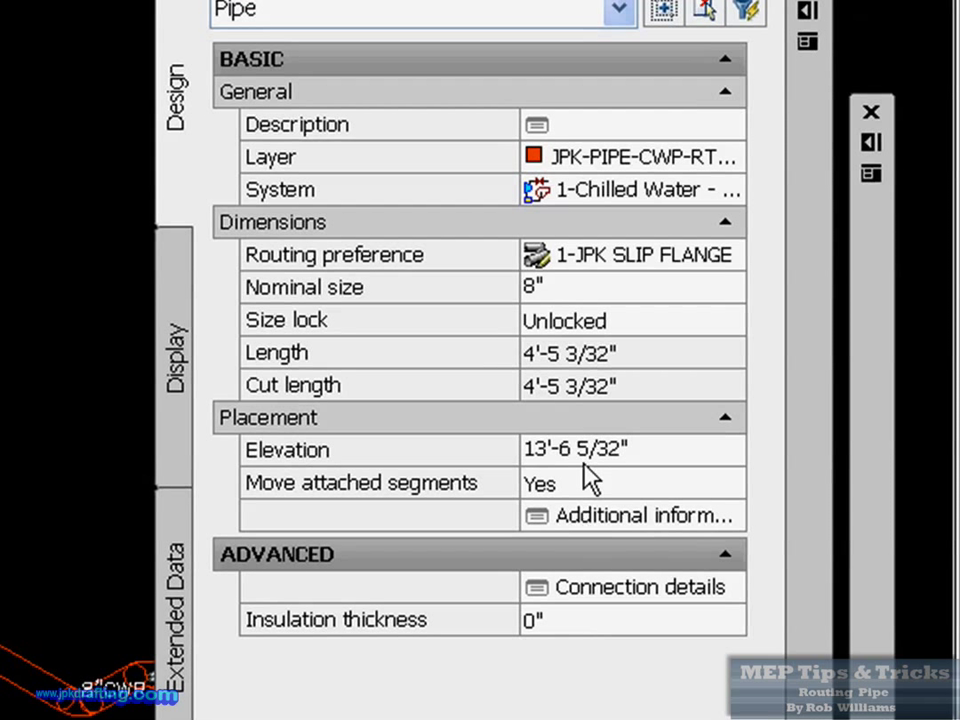
{"action": "left_click", "coordinate": [580, 450]}
{"action": "left_click", "coordinate": [647, 454]}
{"action": "left_click", "coordinate": [500, 450]}
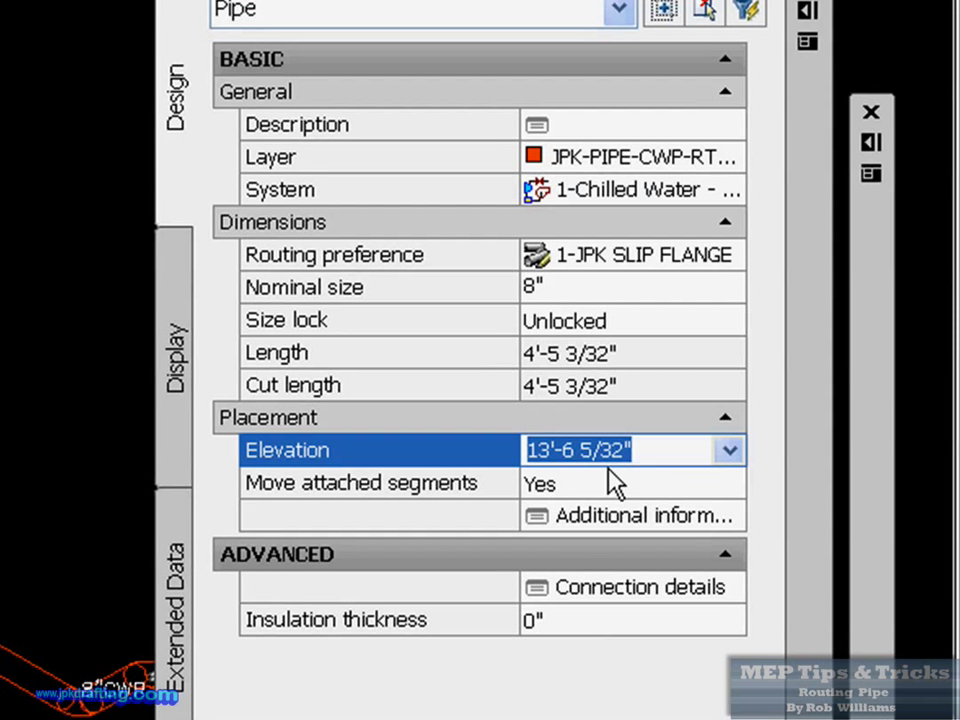
{"action": "type", "text": "12'4"}
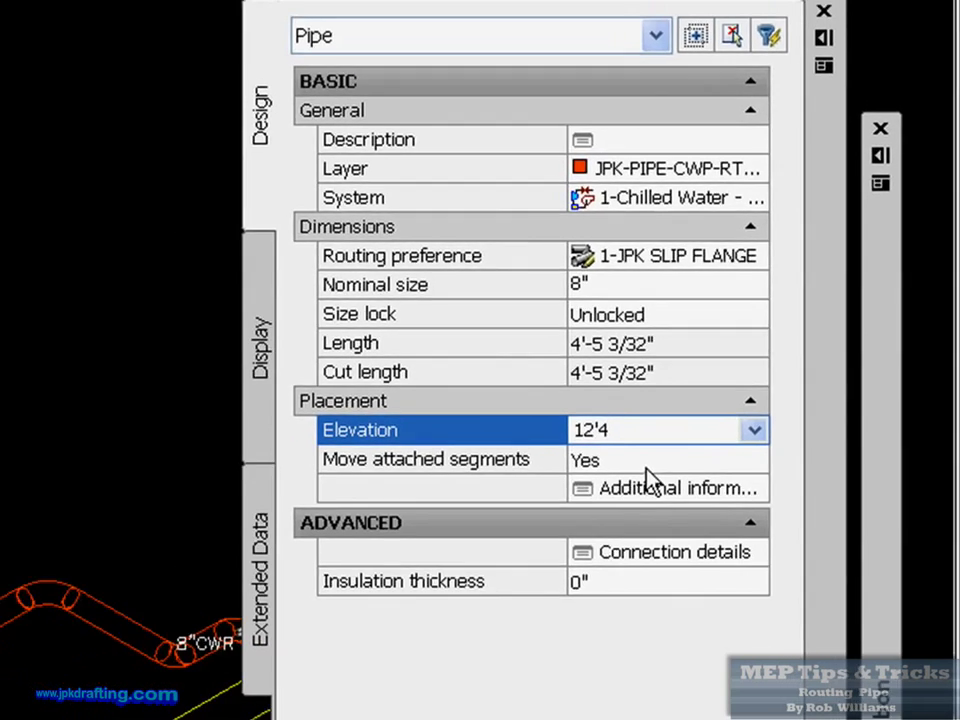
{"action": "left_click", "coordinate": [650, 486]}
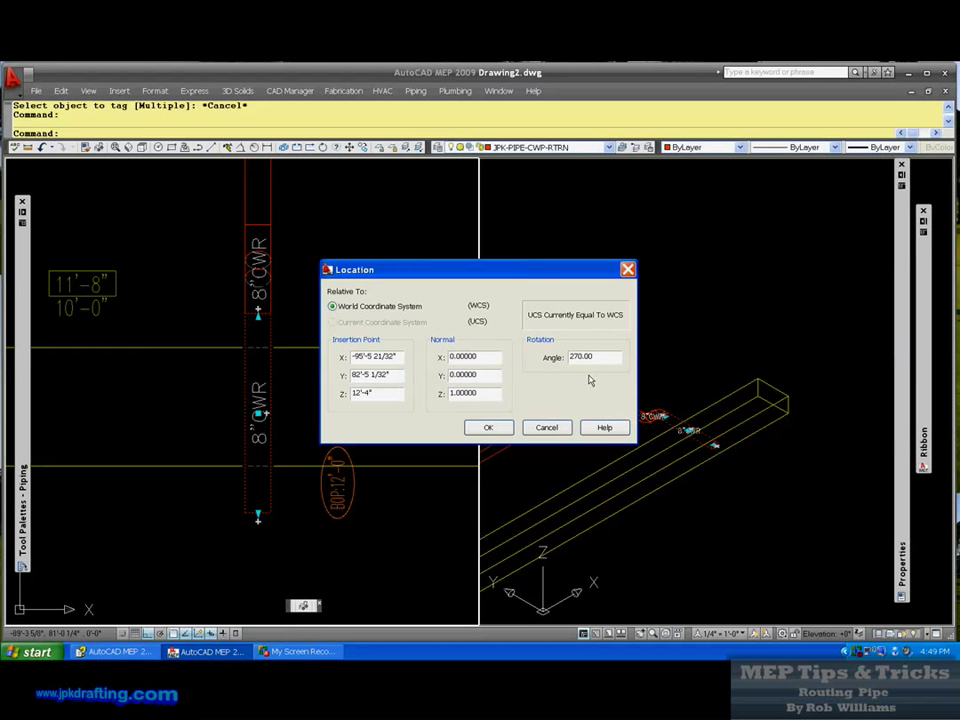
{"action": "left_click", "coordinate": [488, 427]}
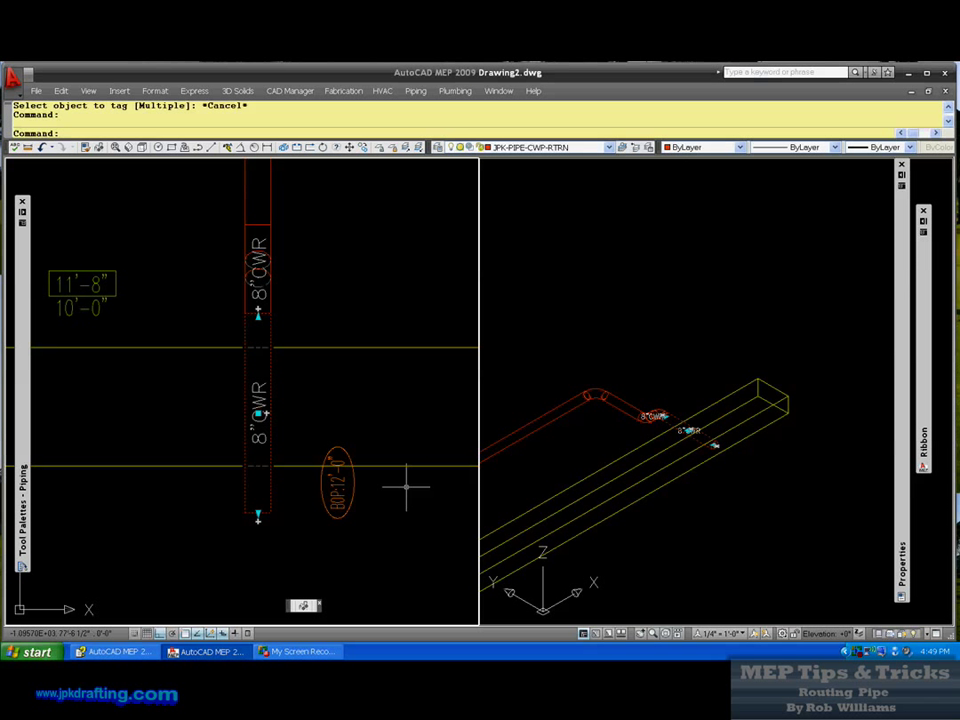
Set the elevation of the pipe crossing the duct to 12'-6", moving its attached segments.
{"action": "scroll", "coordinate": [375, 493], "scroll_direction": "down", "scroll_amount": 2}
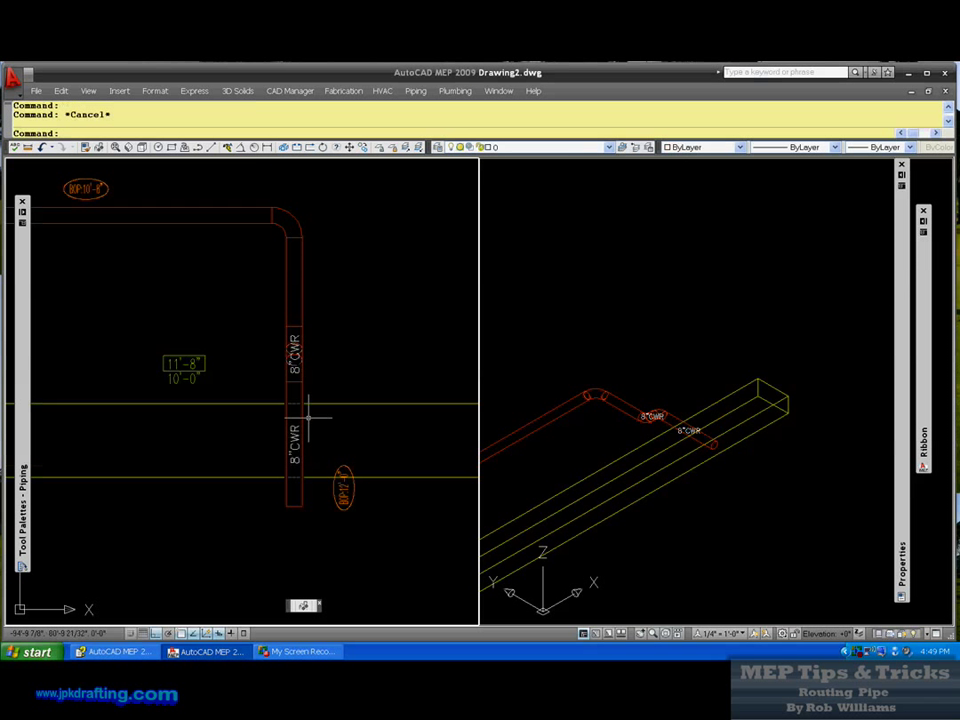
{"action": "scroll", "coordinate": [311, 412], "scroll_direction": "up", "scroll_amount": 2}
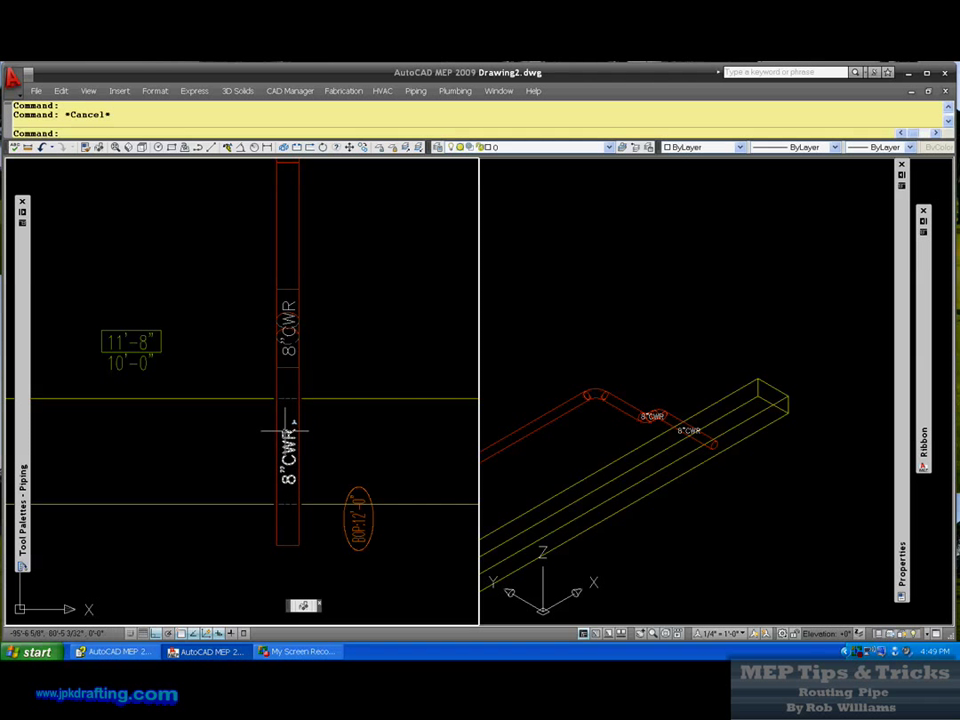
{"action": "left_click", "coordinate": [298, 425]}
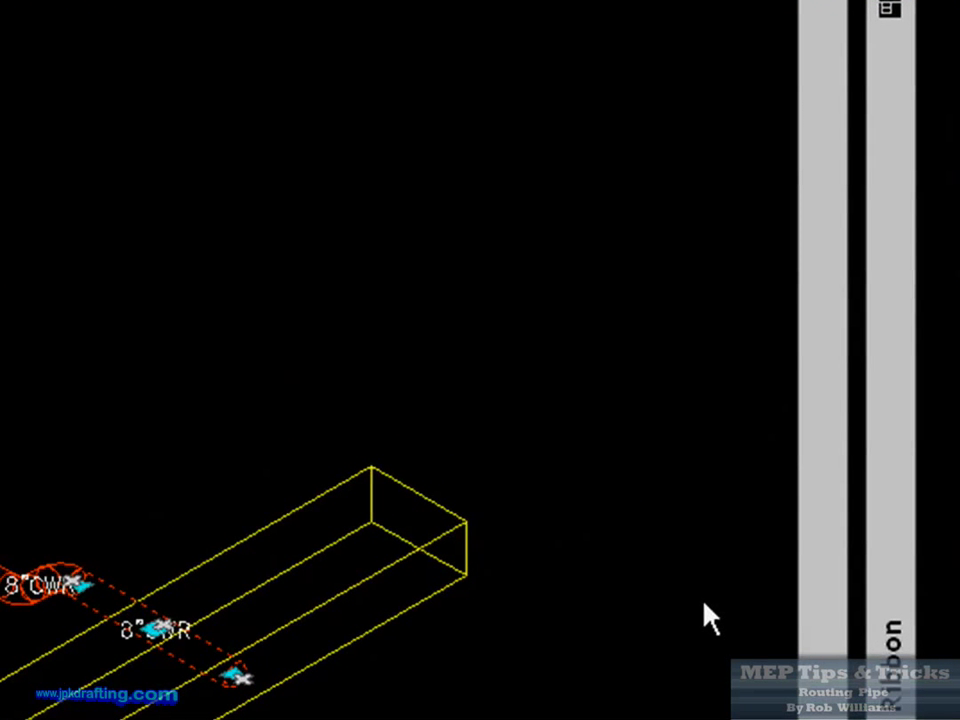
{"action": "mouse_move", "coordinate": [812, 575]}
{"action": "left_click", "coordinate": [566, 318]}
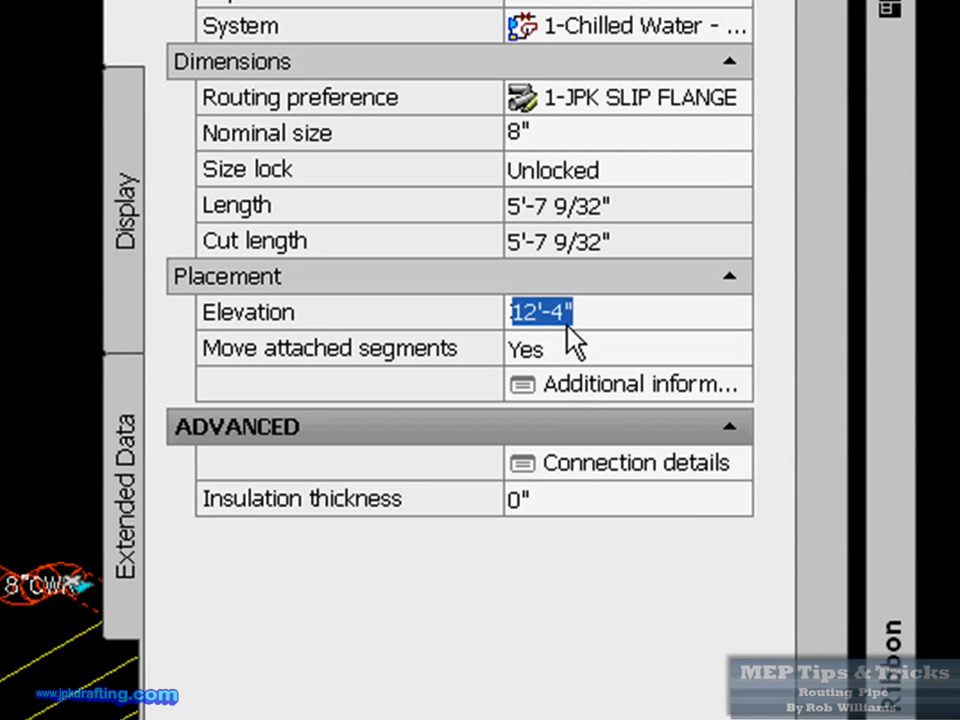
{"action": "mouse_move", "coordinate": [557, 315]}
{"action": "left_mouse_down"}
{"action": "mouse_move", "coordinate": [547, 315]}
{"action": "mouse_move", "coordinate": [560, 317]}
{"action": "left_mouse_up"}
{"action": "type", "text": "6"}
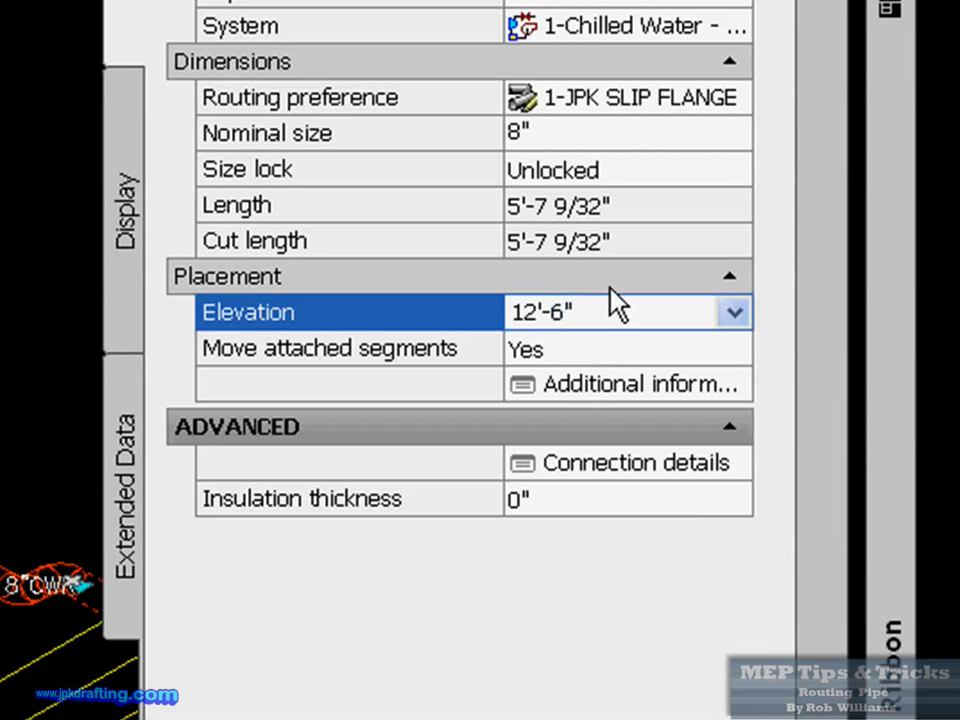
{"action": "left_click", "coordinate": [635, 383]}
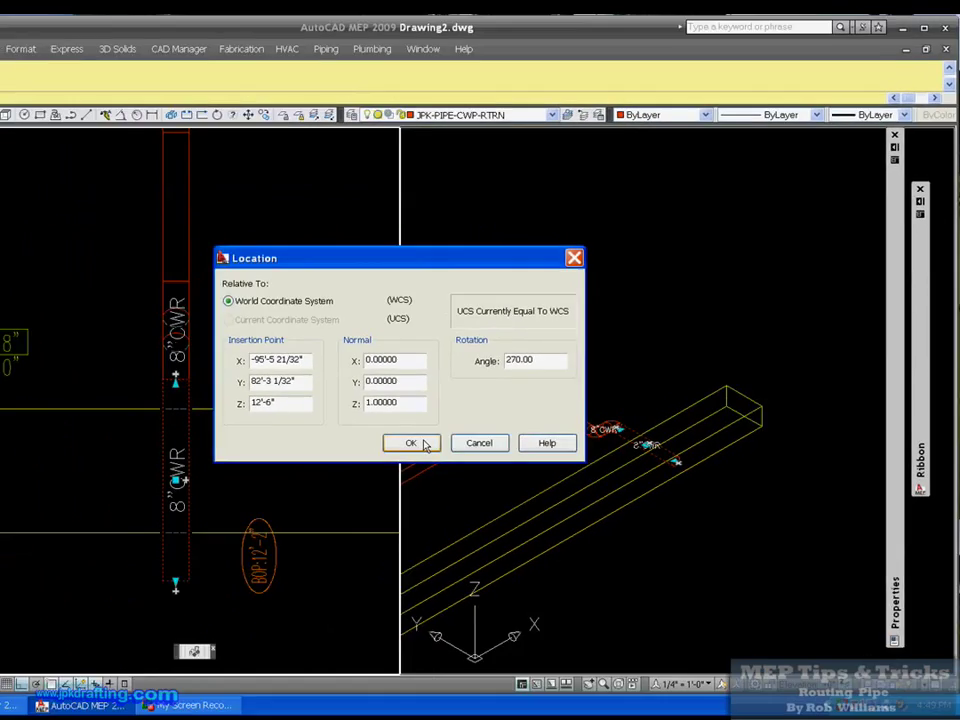
{"action": "left_click", "coordinate": [426, 446]}
{"action": "key", "text": "Escape"}
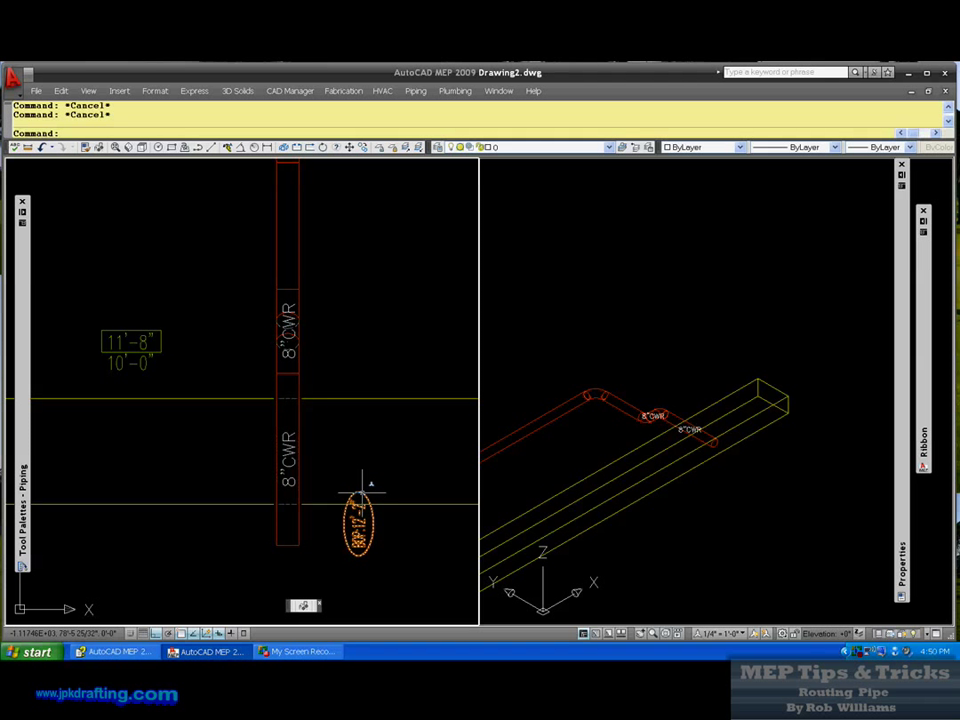
Erase the short sloped pipe and its 8"CWR label between the offset's two elbows.
{"action": "left_click", "coordinate": [310, 418]}
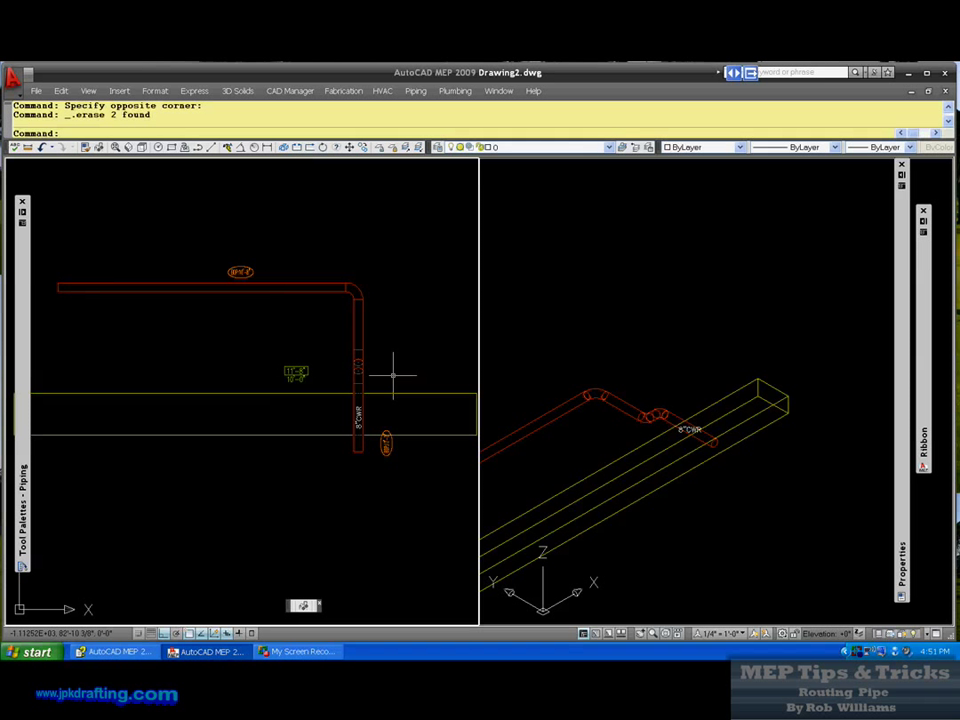
{"action": "scroll", "coordinate": [390, 375], "scroll_direction": "up", "scroll_amount": 3}
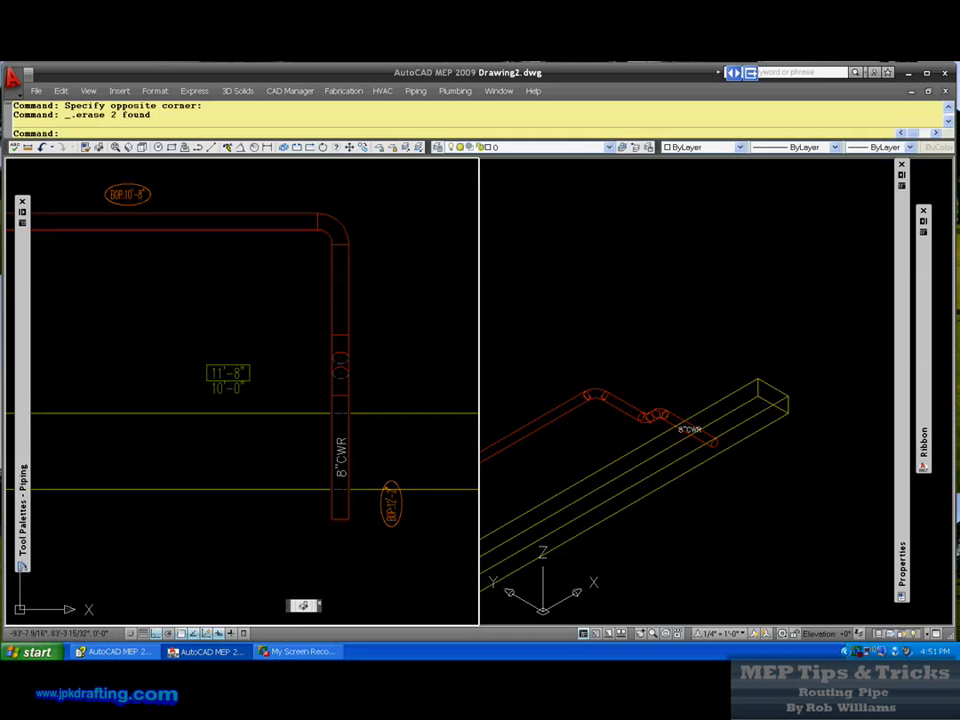
{"action": "scroll", "coordinate": [383, 371], "scroll_direction": "down", "scroll_amount": 2}
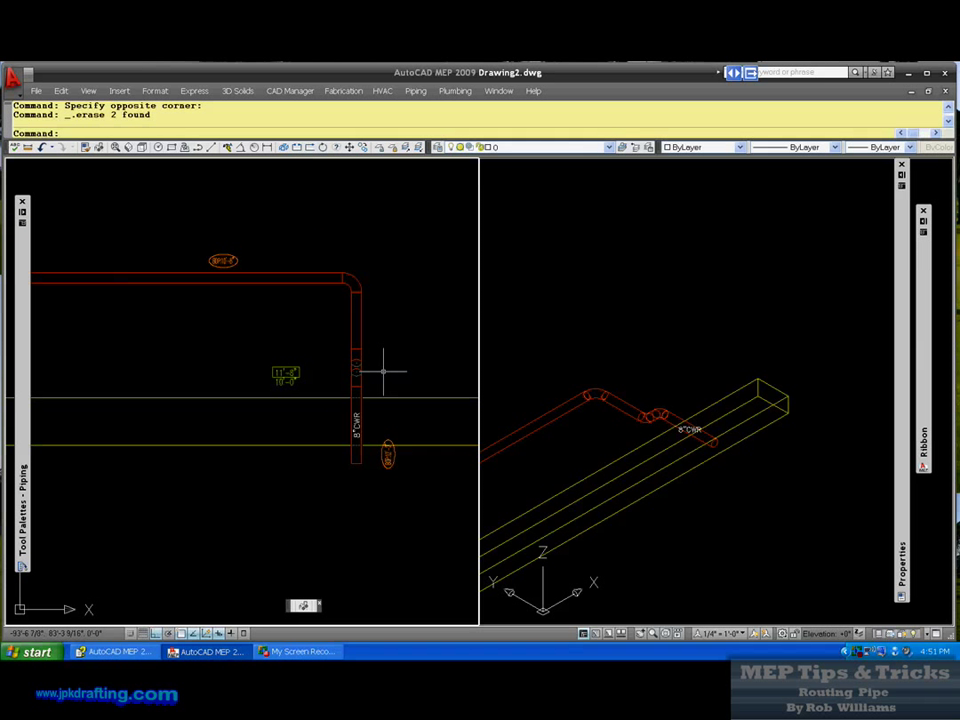
{"action": "scroll", "coordinate": [383, 371], "scroll_direction": "up", "scroll_amount": 2}
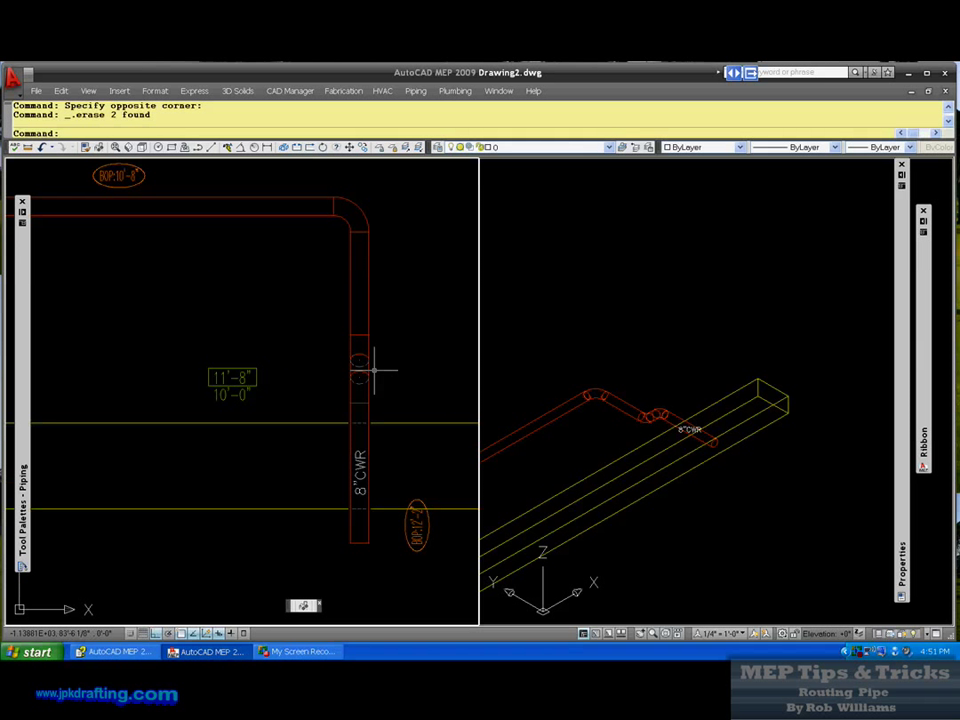
Modify the pipe run through the vertical pipe above the offset, choosing Generic Flanged as its routing preference.
{"action": "scroll", "coordinate": [376, 370], "scroll_direction": "down", "scroll_amount": 2}
{"action": "scroll", "coordinate": [391, 373], "scroll_direction": "up", "scroll_amount": 1}
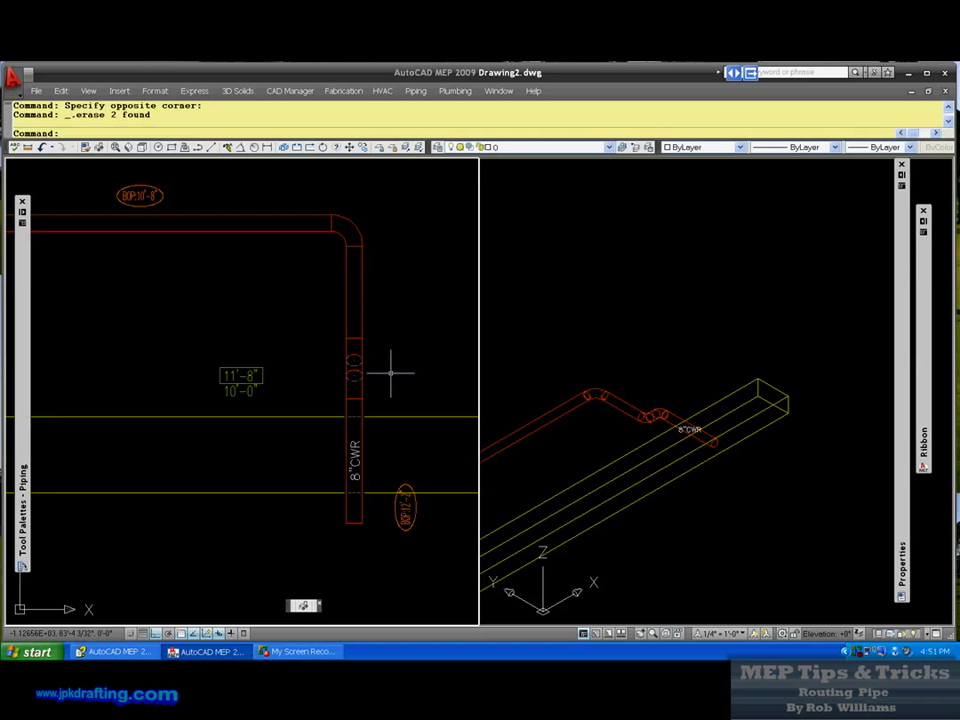
{"action": "scroll", "coordinate": [386, 339], "scroll_direction": "down", "scroll_amount": 2}
{"action": "scroll", "coordinate": [384, 340], "scroll_direction": "up", "scroll_amount": 1}
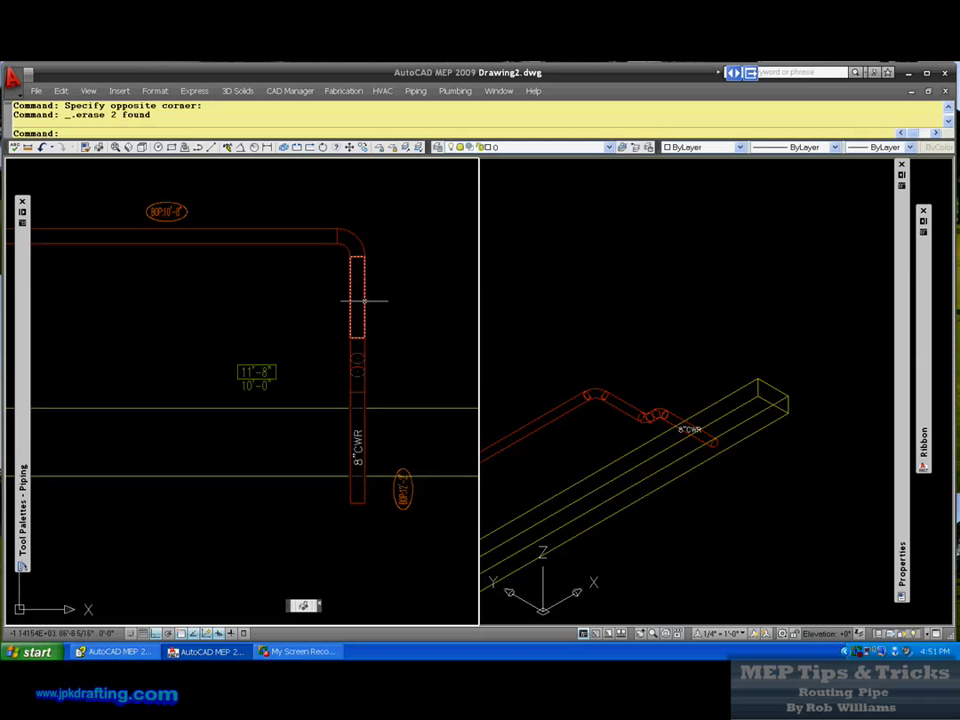
{"action": "left_click", "coordinate": [363, 300]}
{"action": "right_click", "coordinate": [366, 307]}
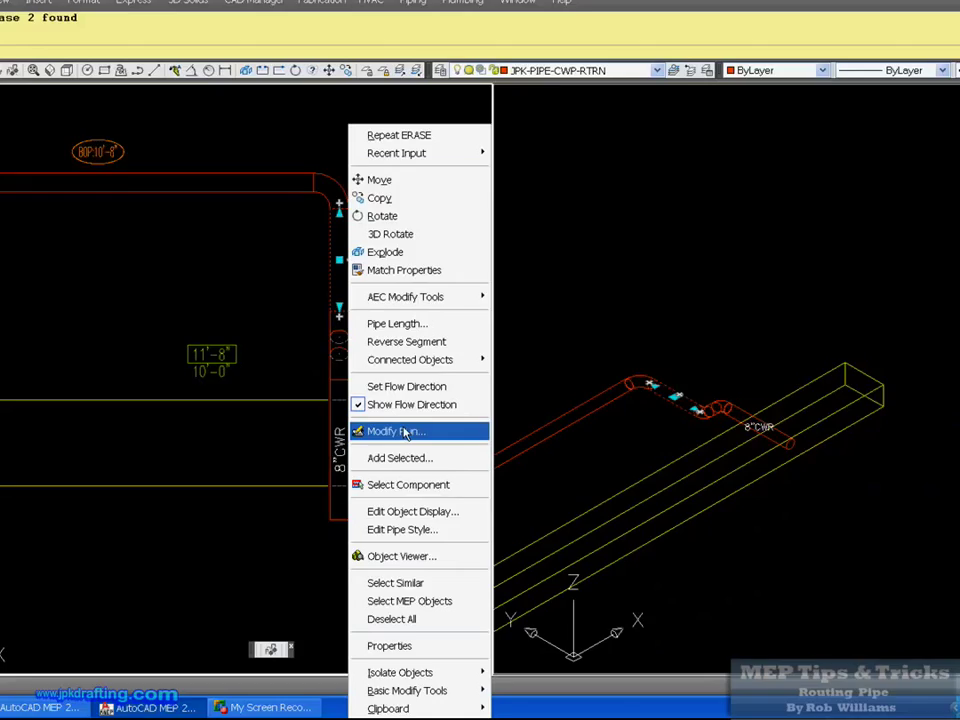
{"action": "left_click", "coordinate": [400, 419]}
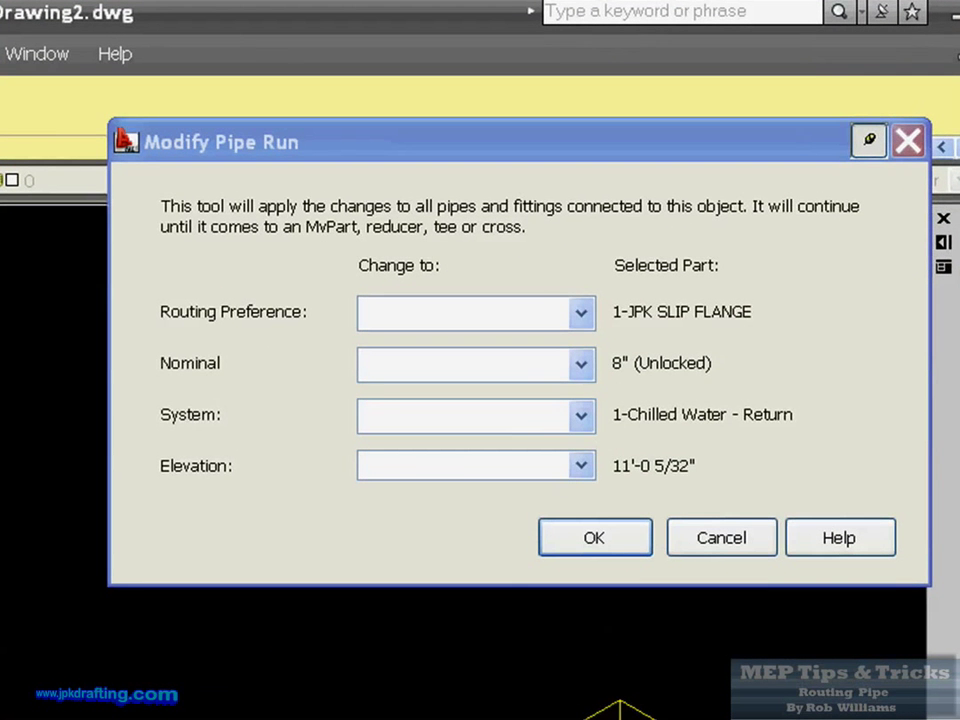
{"action": "left_click", "coordinate": [586, 326]}
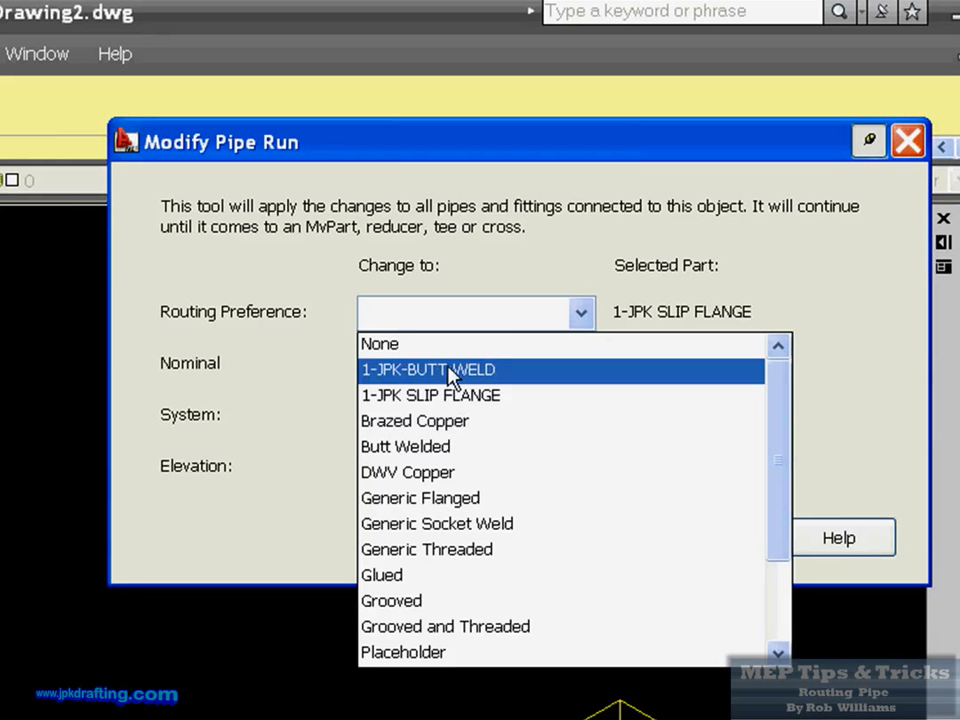
{"action": "left_click", "coordinate": [444, 399]}
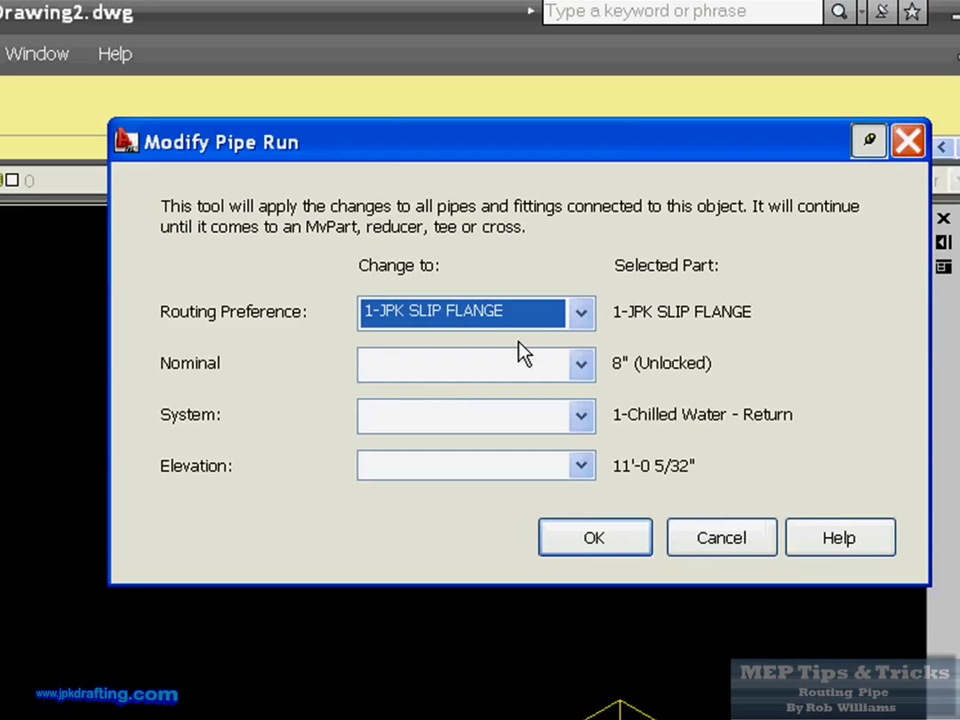
{"action": "left_click", "coordinate": [578, 313]}
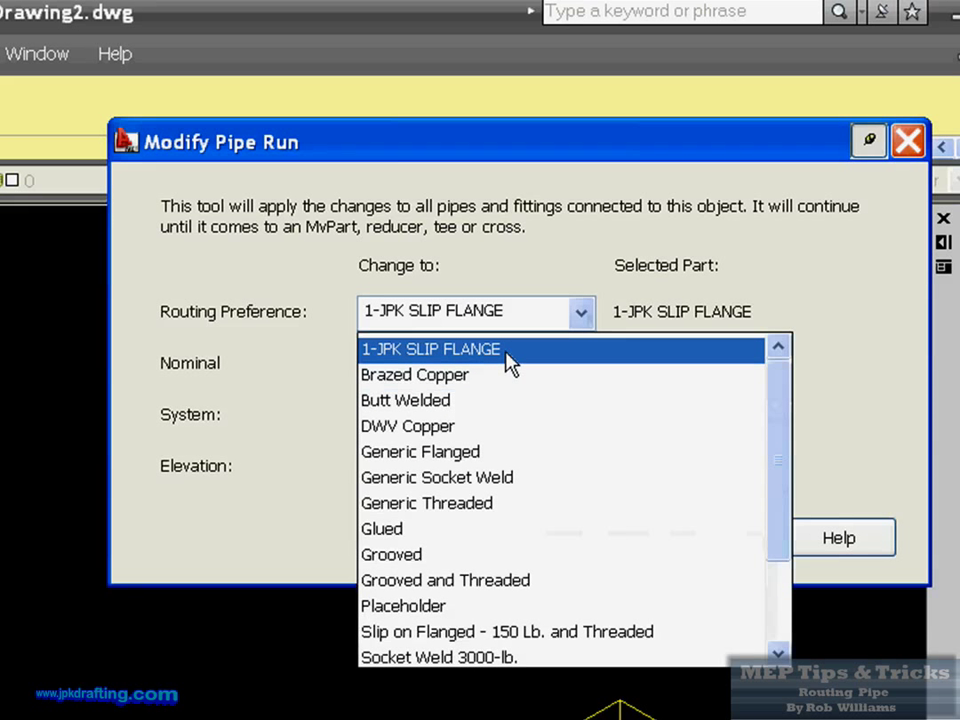
{"action": "scroll", "coordinate": [510, 365], "scroll_direction": "up", "scroll_amount": 1}
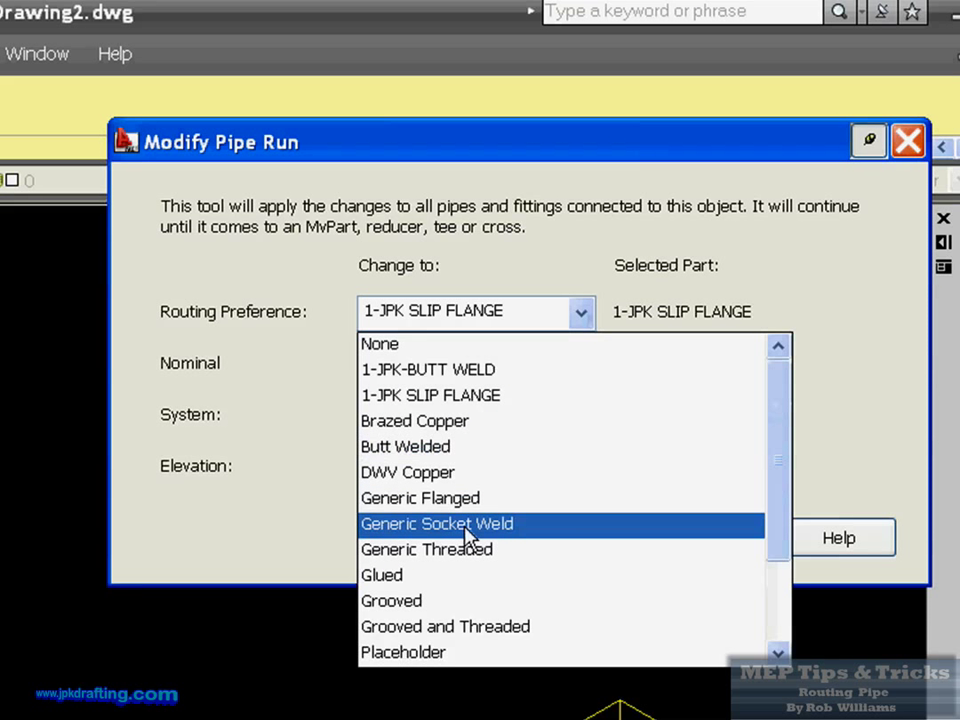
{"action": "left_click", "coordinate": [459, 500]}
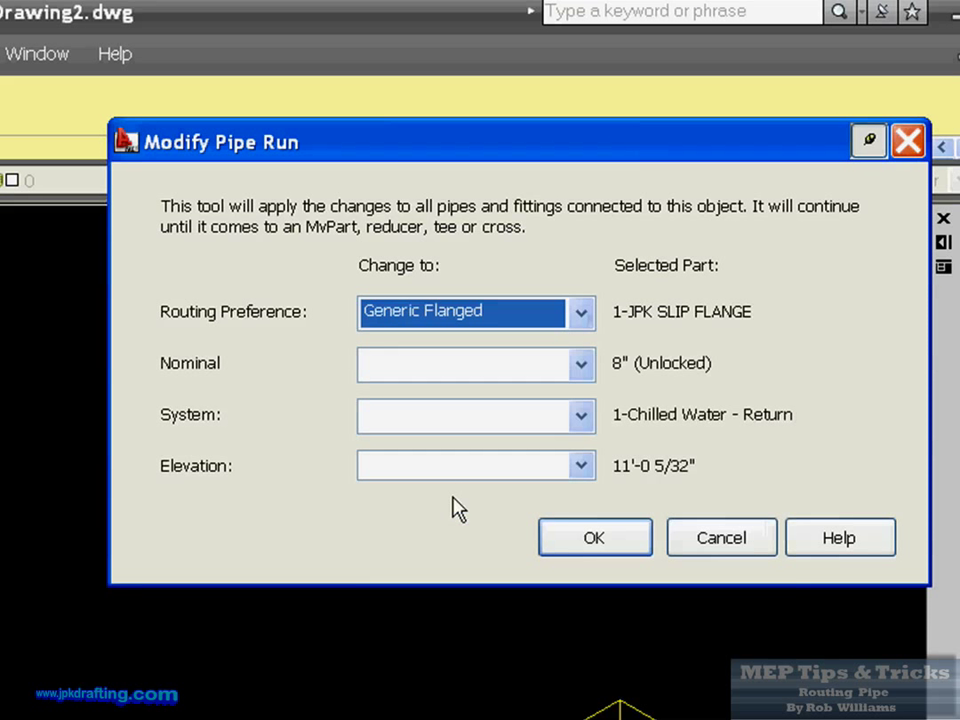
Set the run's nominal size to 8" and system to 2-Chilled Water - Supply, applying the change to all connected objects.
{"action": "left_click", "coordinate": [583, 368]}
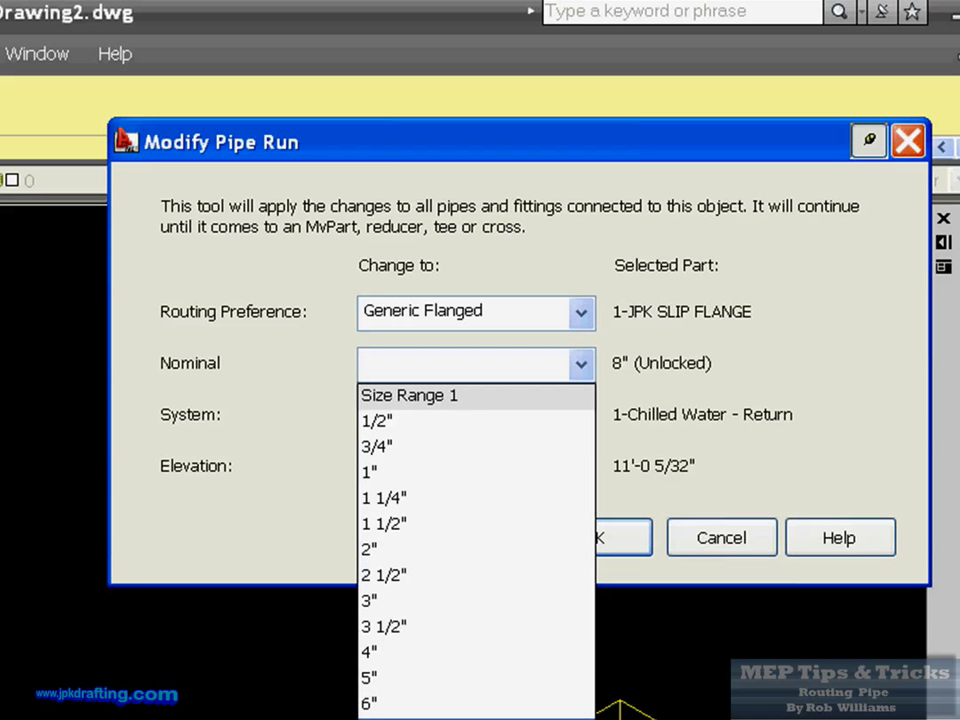
{"action": "left_click", "coordinate": [400, 719]}
{"action": "left_click", "coordinate": [584, 420]}
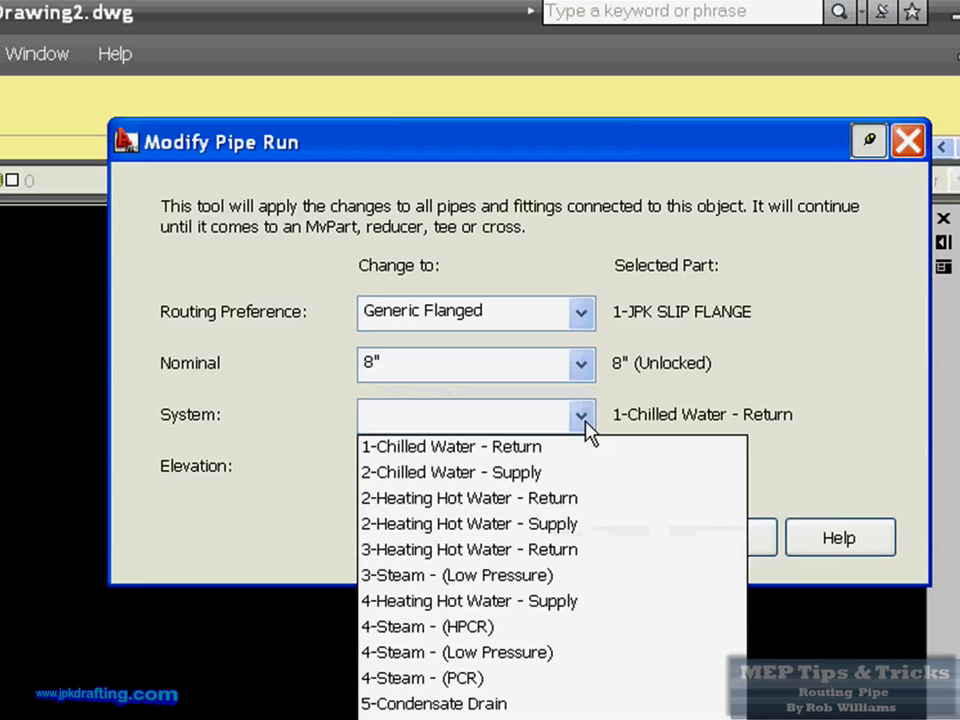
{"action": "left_click", "coordinate": [490, 476]}
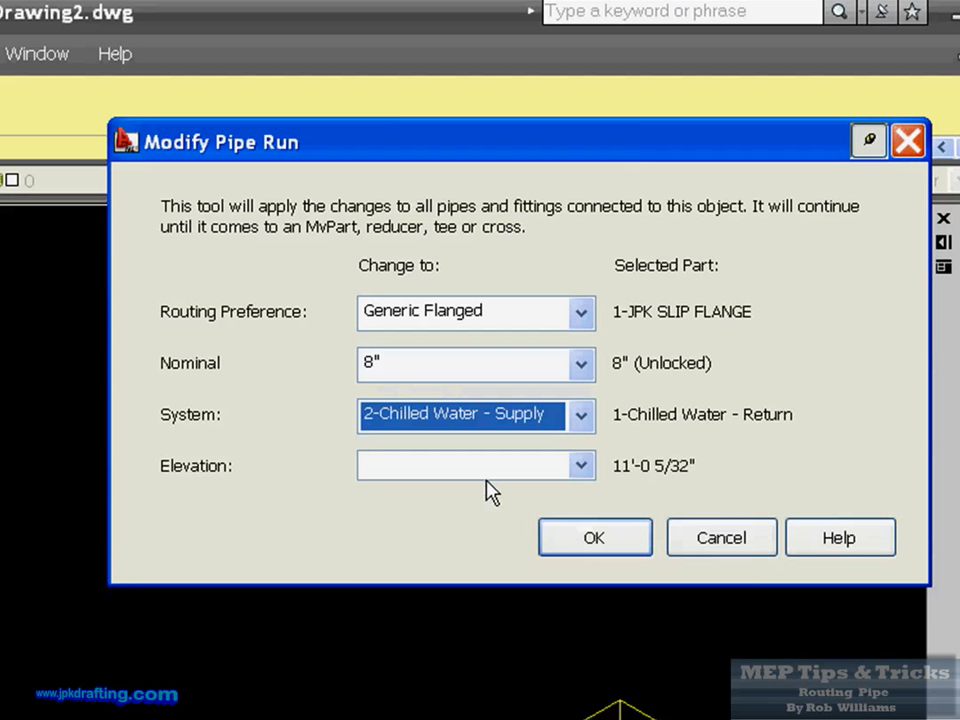
{"action": "left_click", "coordinate": [585, 542]}
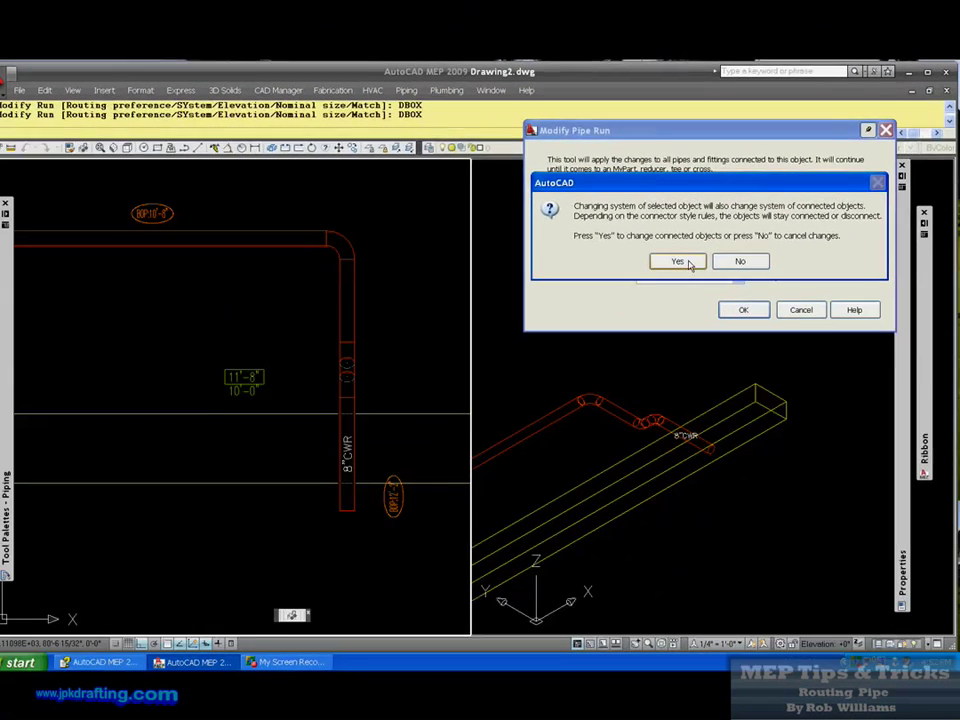
{"action": "left_click", "coordinate": [678, 261]}
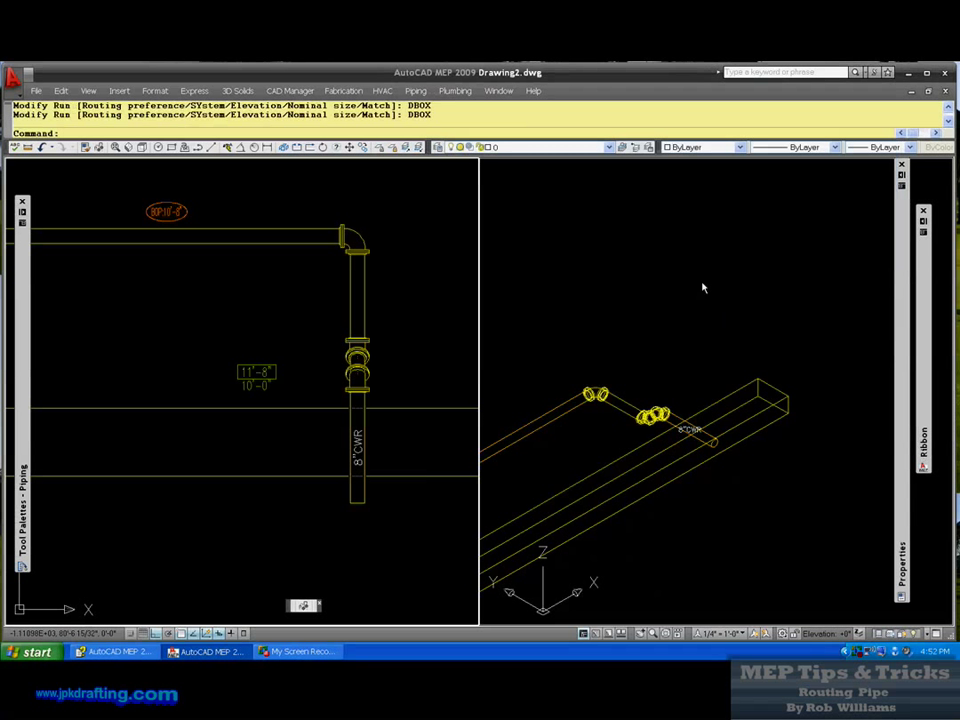
Examine the modified run's pipes, corner elbow and offset fittings in plan, including the length of pipe crossing the duct.
{"action": "scroll", "coordinate": [411, 311], "scroll_direction": "down", "scroll_amount": 1}
{"action": "scroll", "coordinate": [380, 298], "scroll_direction": "up", "scroll_amount": 2}
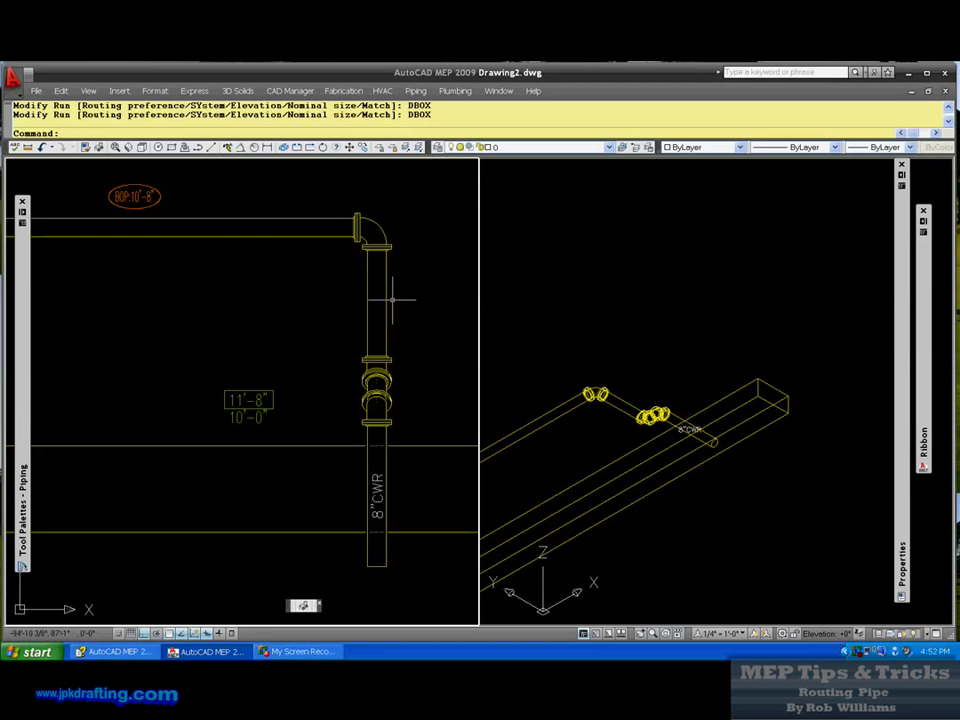
{"action": "scroll", "coordinate": [392, 298], "scroll_direction": "down", "scroll_amount": 1}
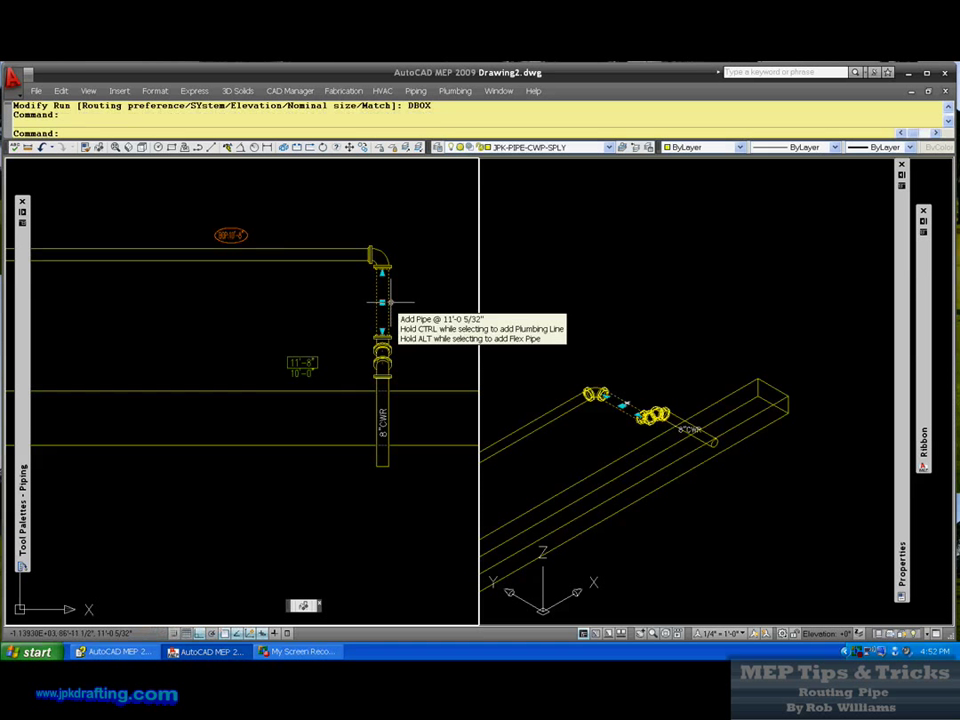
{"action": "key", "text": "Escape"}
{"action": "scroll", "coordinate": [390, 302], "scroll_direction": "up", "scroll_amount": 3}
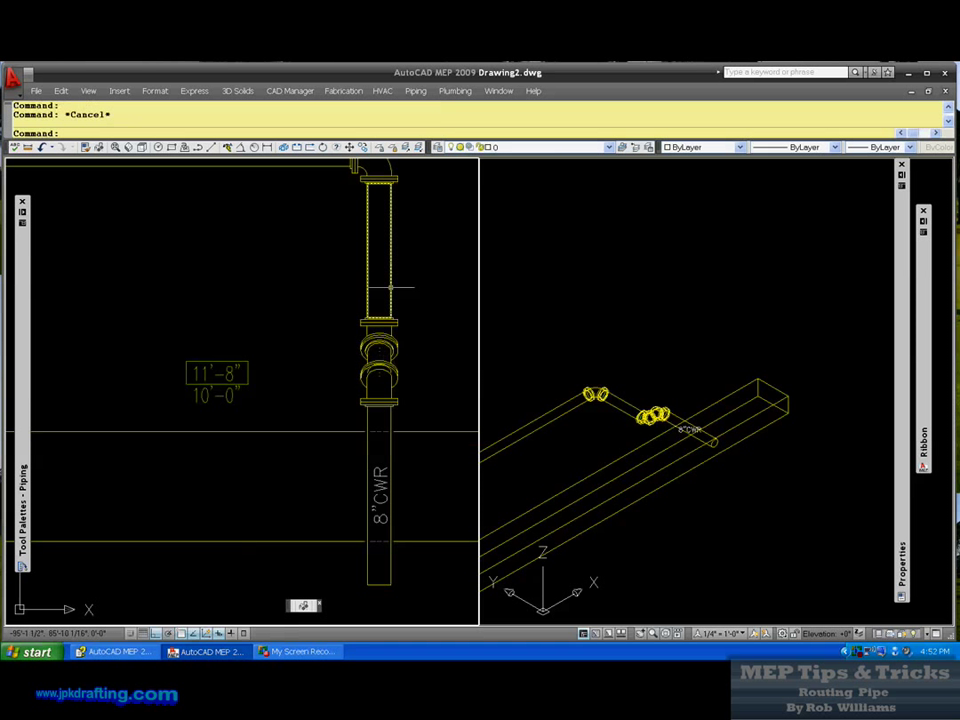
{"action": "scroll", "coordinate": [388, 300], "scroll_direction": "down", "scroll_amount": 2}
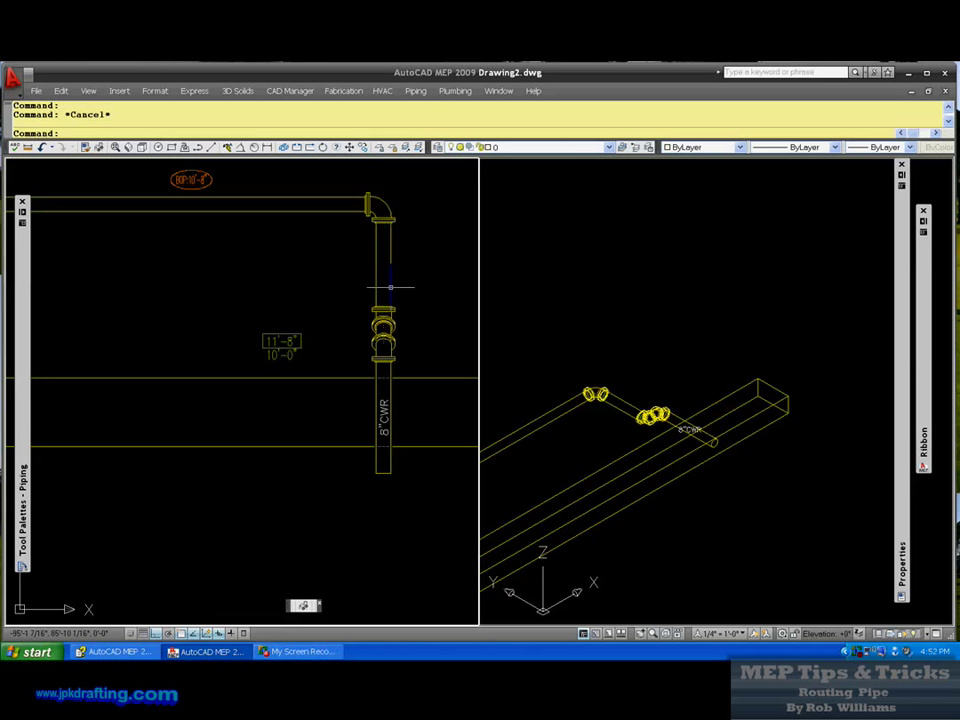
{"action": "left_click", "coordinate": [392, 384]}
{"action": "key", "text": "Escape"}
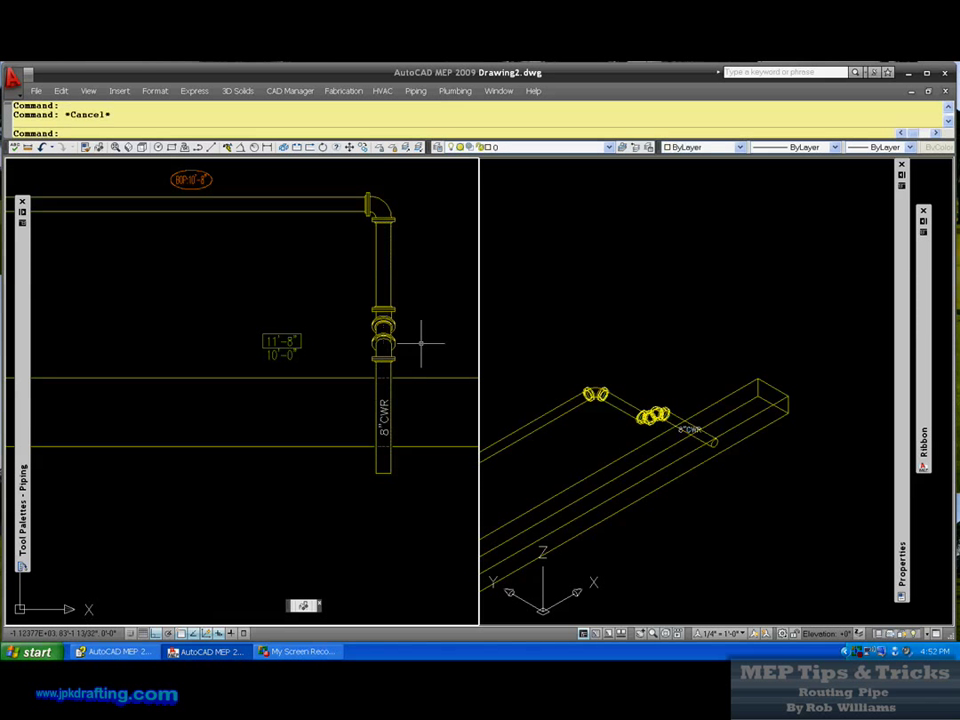
{"action": "left_click", "coordinate": [414, 343]}
{"action": "left_click", "coordinate": [326, 199]}
{"action": "key", "text": "Escape"}
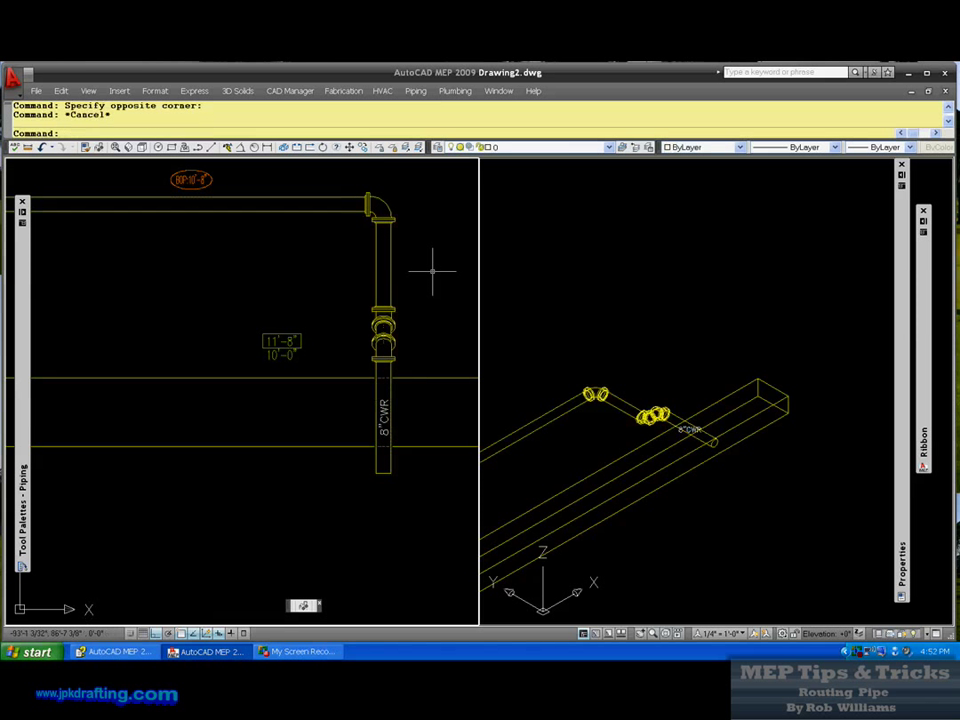
{"action": "scroll", "coordinate": [433, 270], "scroll_direction": "down", "scroll_amount": 2}
{"action": "scroll", "coordinate": [415, 288], "scroll_direction": "up", "scroll_amount": 3}
{"action": "scroll", "coordinate": [413, 284], "scroll_direction": "down", "scroll_amount": 4}
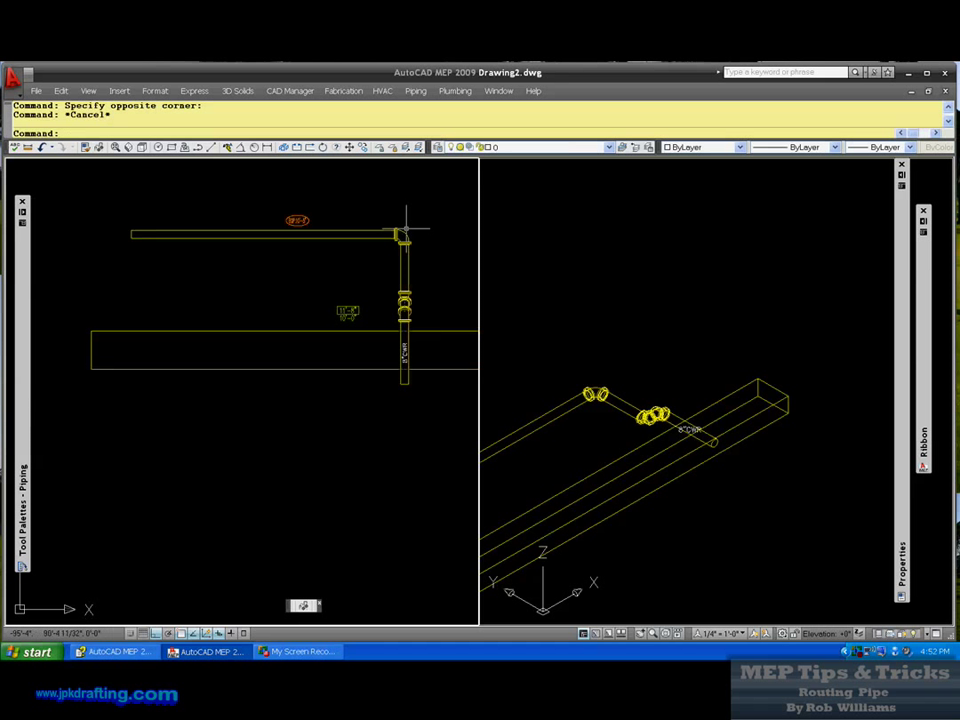
{"action": "scroll", "coordinate": [146, 214], "scroll_direction": "down", "scroll_amount": 1}
{"action": "scroll", "coordinate": [399, 280], "scroll_direction": "up", "scroll_amount": 2}
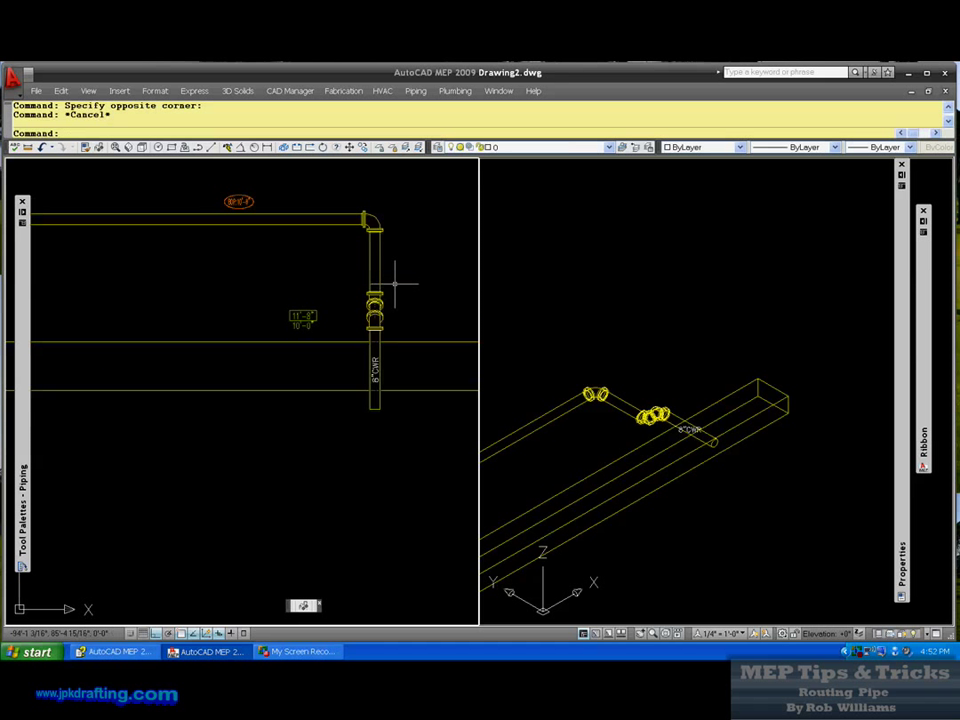
{"action": "left_click", "coordinate": [379, 268]}
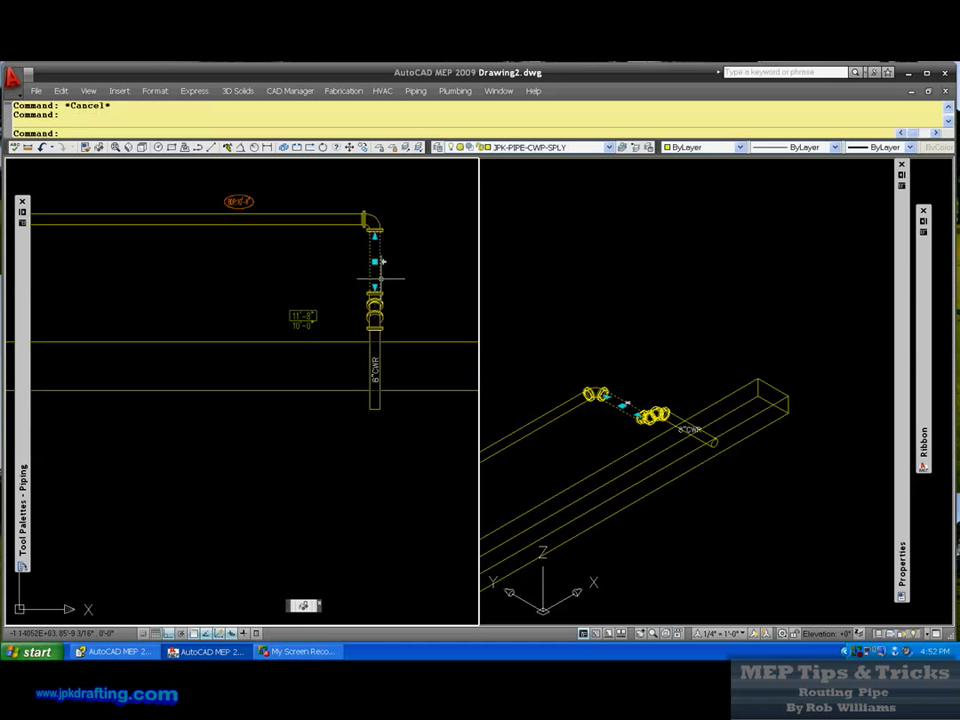
{"action": "key", "text": "Escape"}
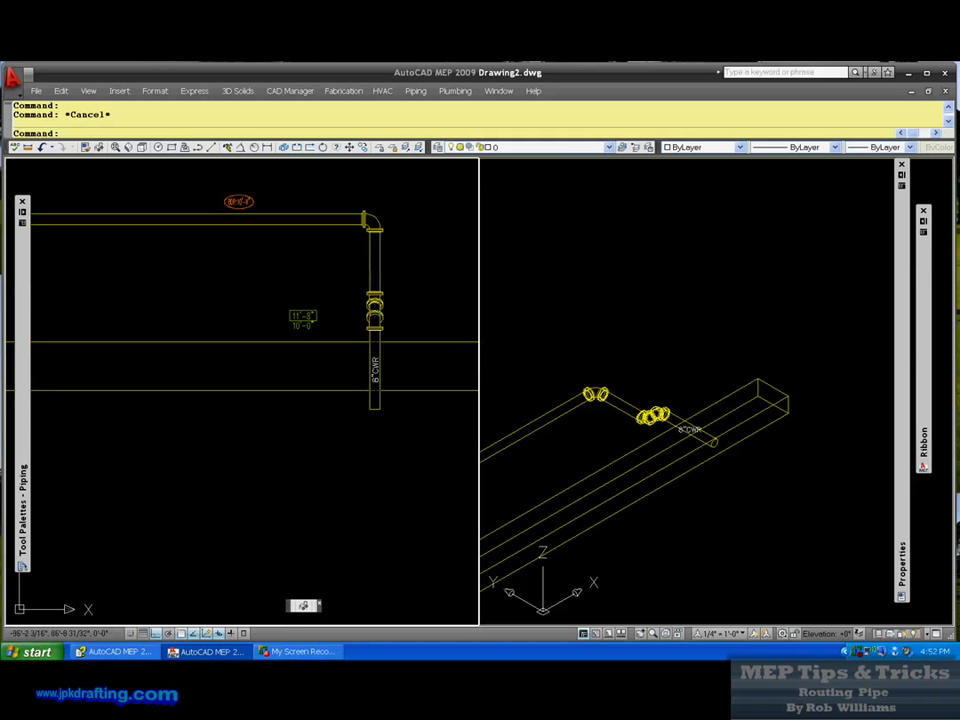
{"action": "scroll", "coordinate": [373, 322], "scroll_direction": "up", "scroll_amount": 3}
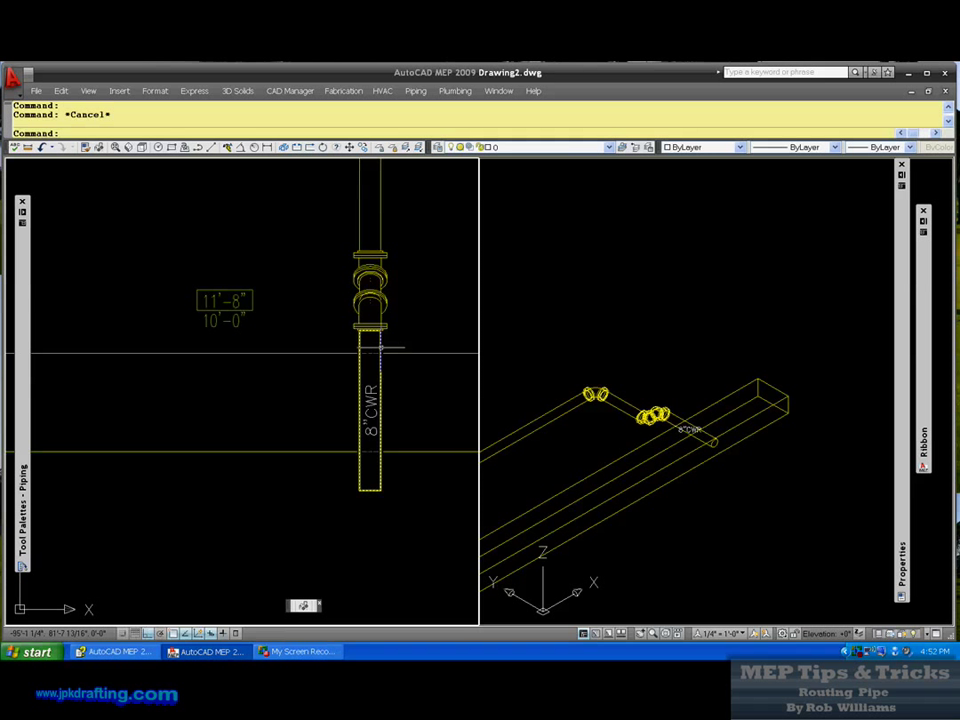
{"action": "scroll", "coordinate": [381, 348], "scroll_direction": "down", "scroll_amount": 3}
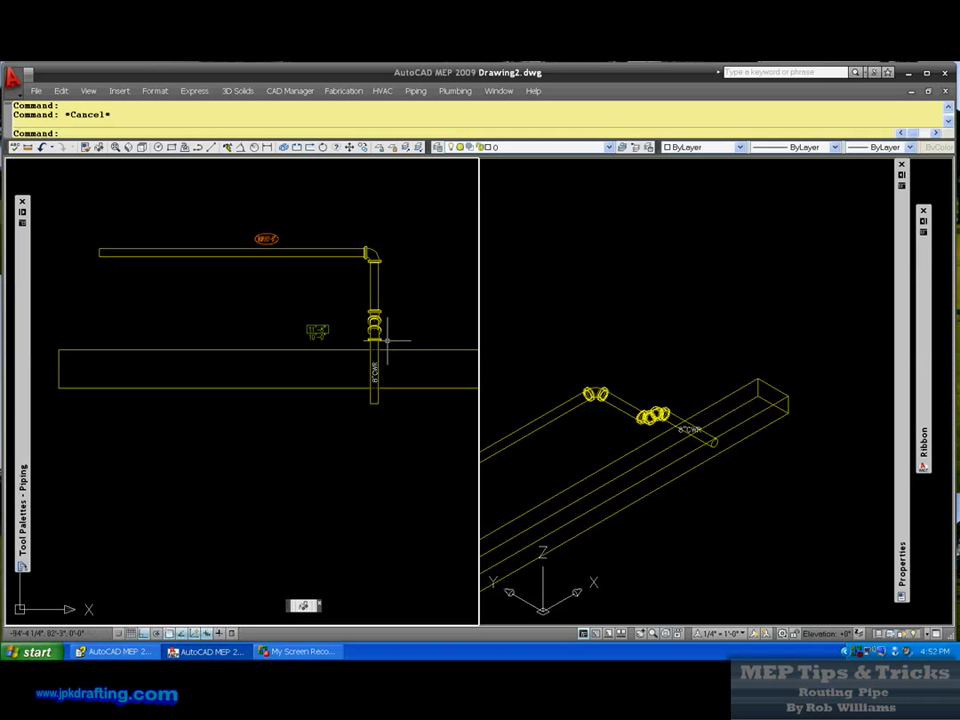
{"action": "scroll", "coordinate": [386, 341], "scroll_direction": "up", "scroll_amount": 2}
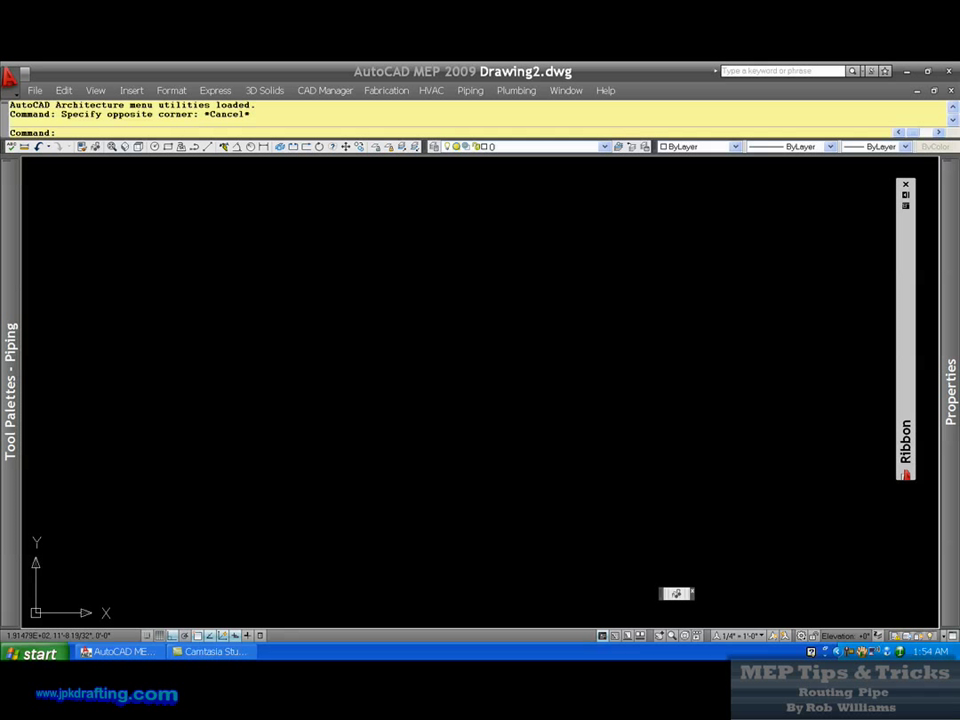
Draw a horizontal 10" chilled water return pipe about 4' long at elevation 7'-5" in the empty drawing.
{"action": "mouse_move", "coordinate": [949, 334]}
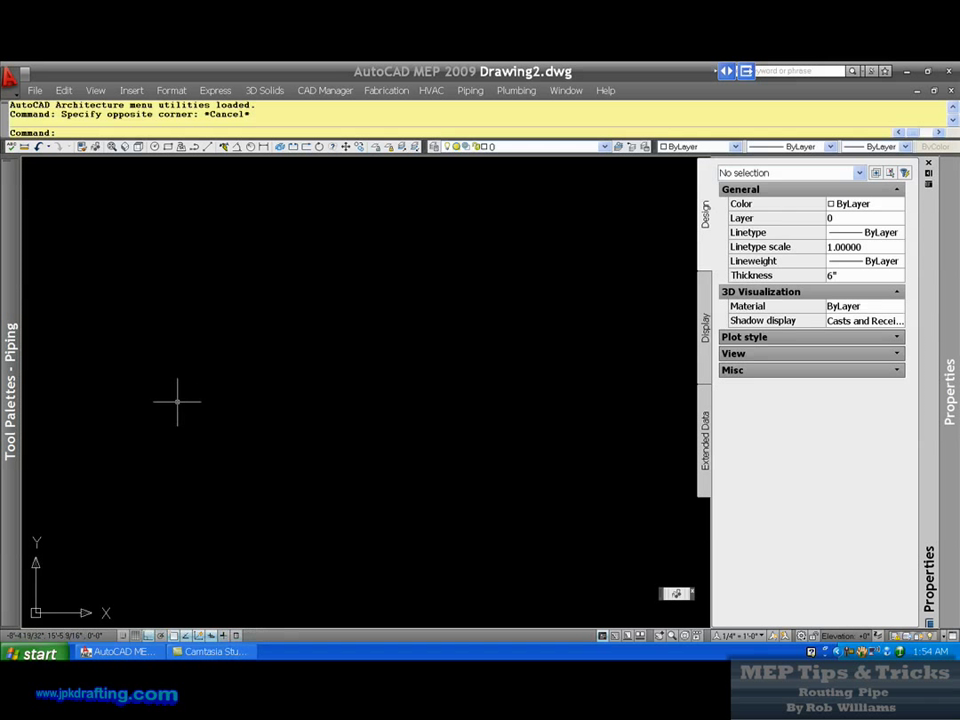
{"action": "mouse_move", "coordinate": [12, 316]}
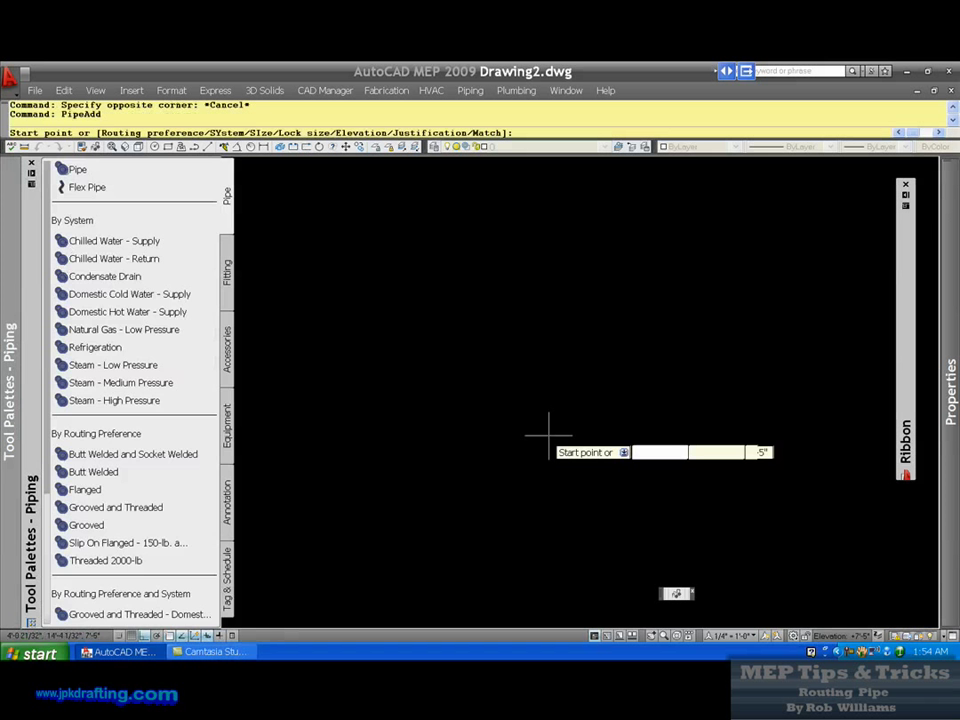
{"action": "left_click", "coordinate": [370, 457]}
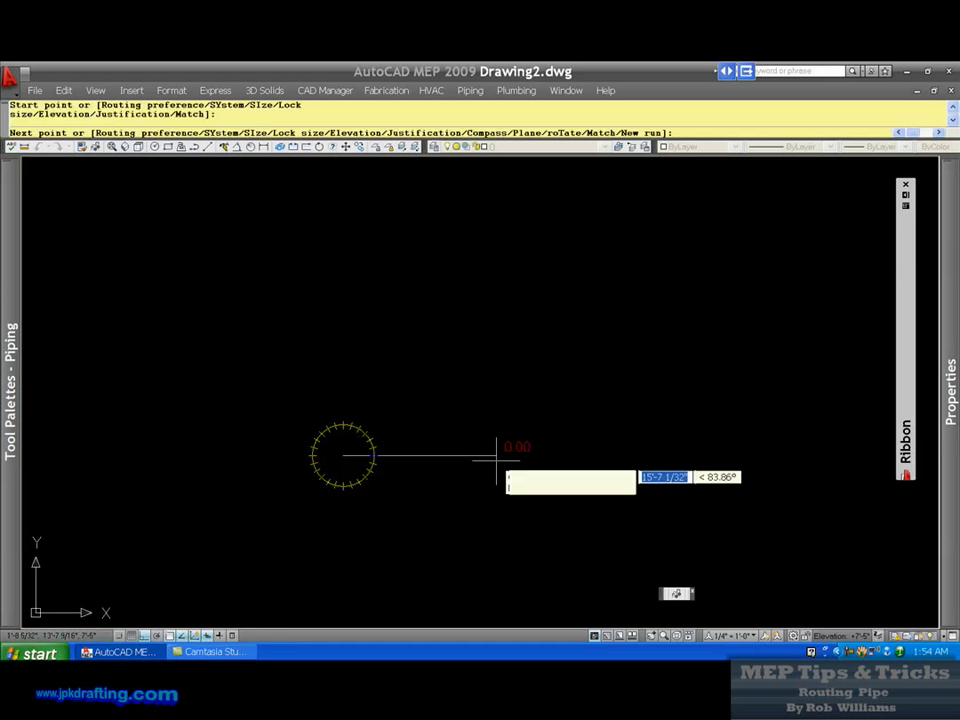
{"action": "left_click", "coordinate": [514, 458]}
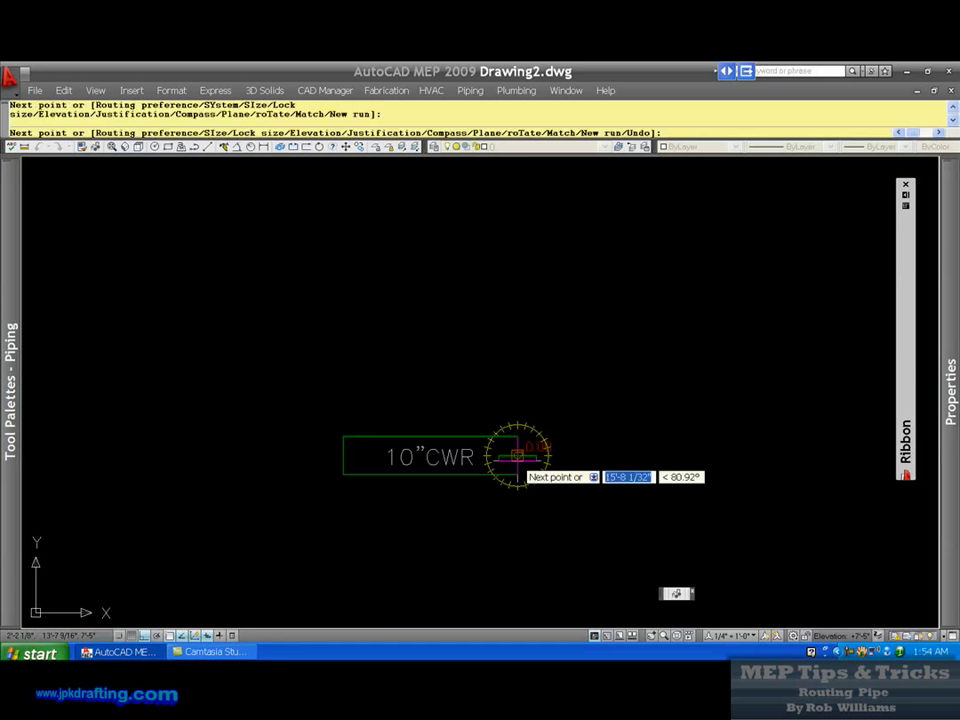
Switch the pipe's layout method to Routing and open the elbow angle setting.
{"action": "key", "text": "F8"}
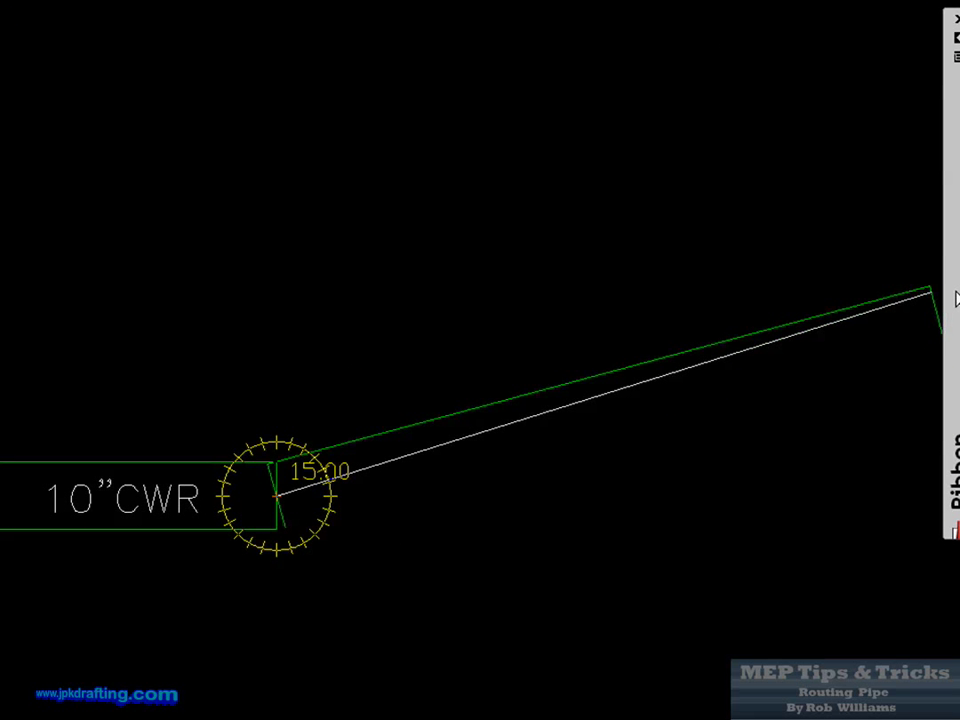
{"action": "mouse_move", "coordinate": [951, 300]}
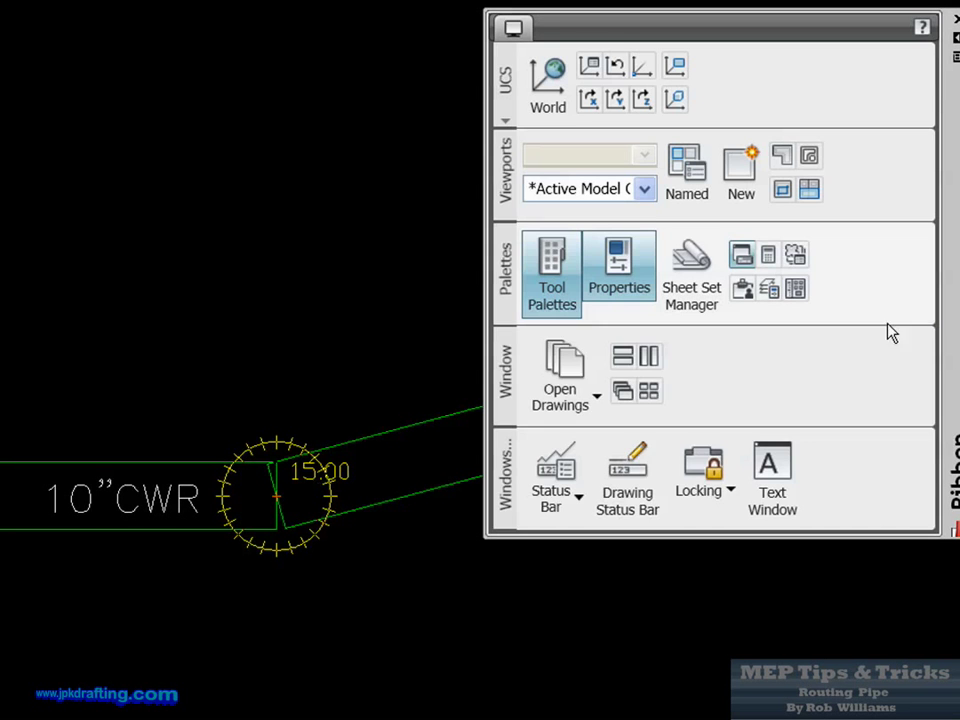
{"action": "mouse_move", "coordinate": [956, 440]}
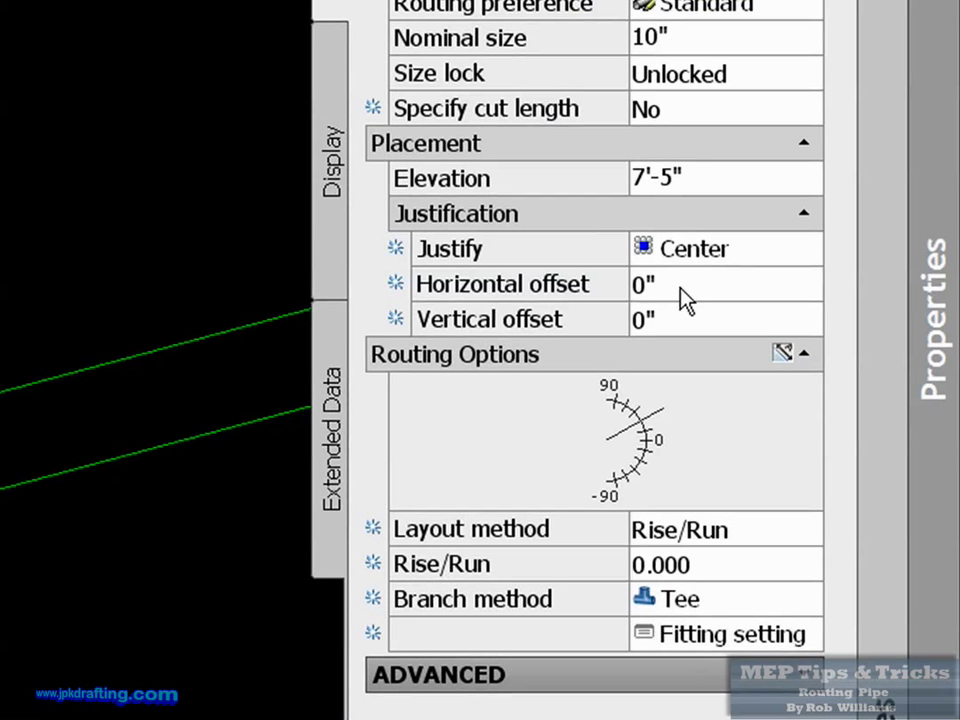
{"action": "left_click", "coordinate": [722, 533]}
{"action": "left_click", "coordinate": [722, 533]}
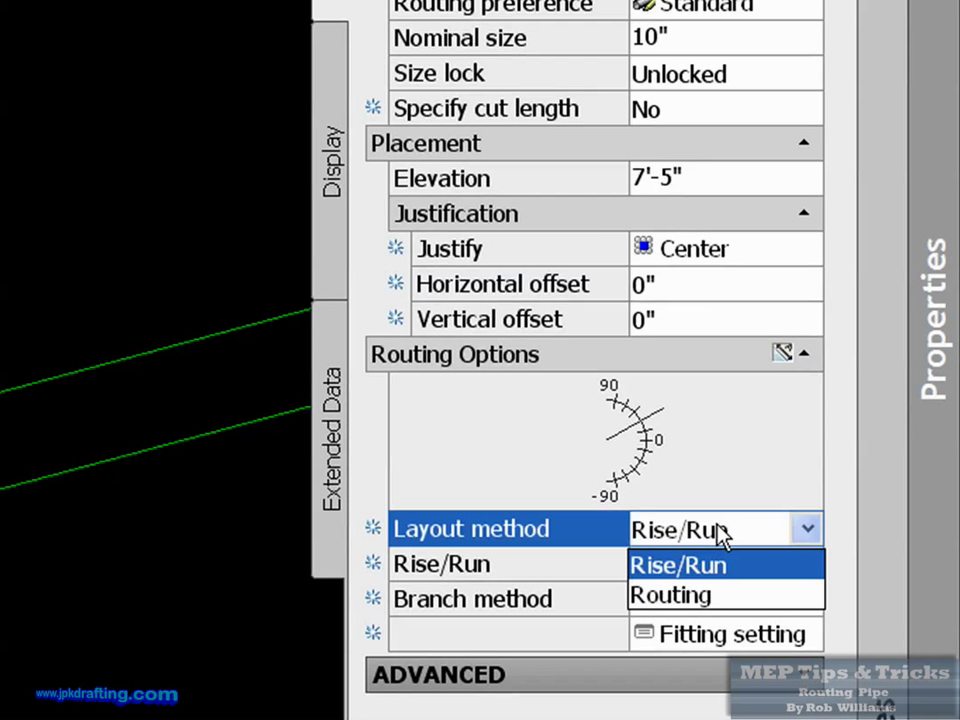
{"action": "left_click", "coordinate": [707, 595]}
{"action": "left_click", "coordinate": [700, 592]}
{"action": "left_click", "coordinate": [696, 600]}
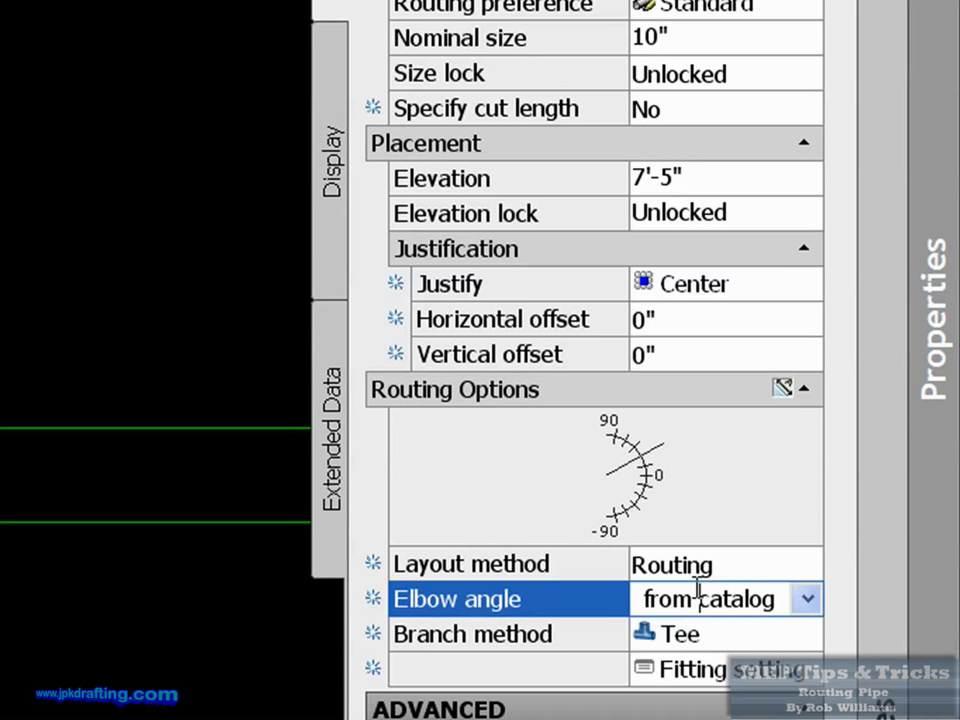
Set the pipe layout method to Rise/Run with a rise/run value of 11.5.
{"action": "left_click", "coordinate": [696, 568]}
{"action": "left_click", "coordinate": [696, 568]}
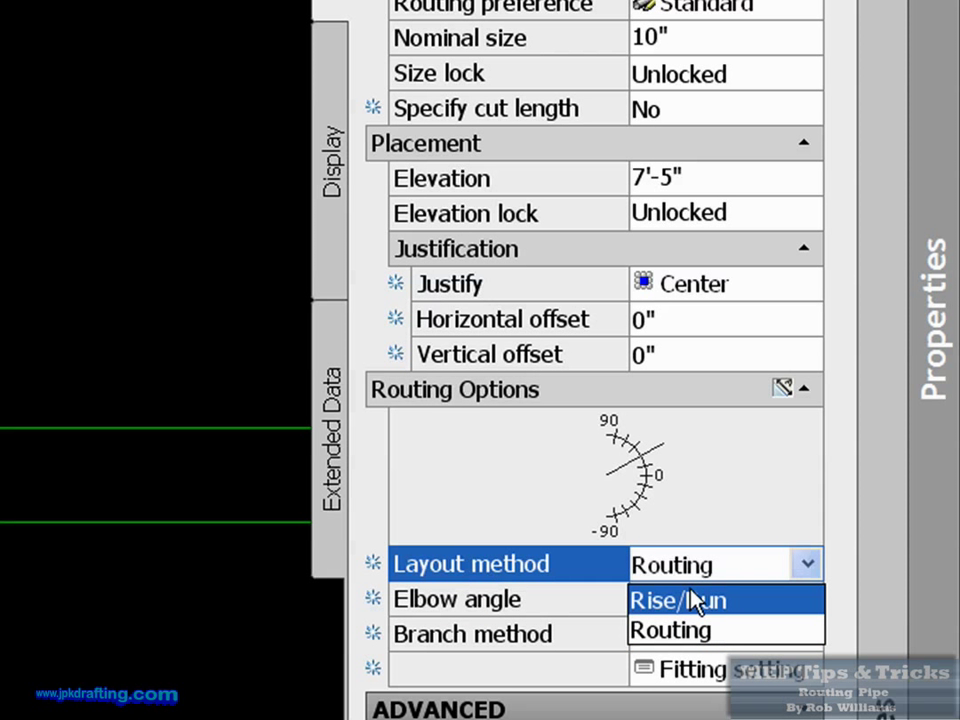
{"action": "left_click", "coordinate": [695, 600]}
{"action": "left_click", "coordinate": [690, 565]}
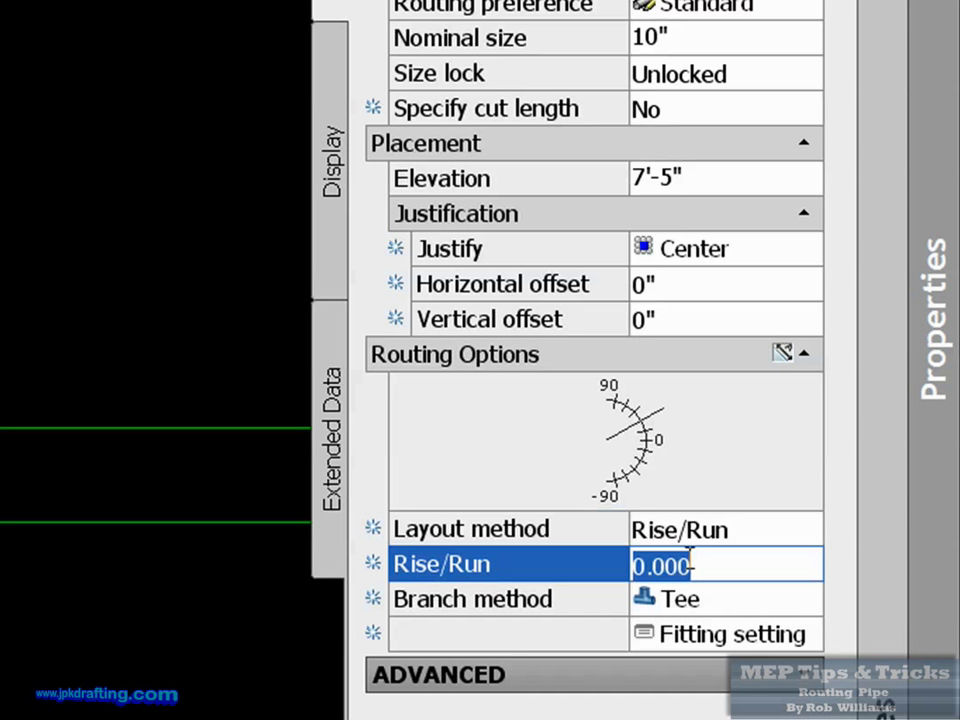
{"action": "type", "text": "11"}
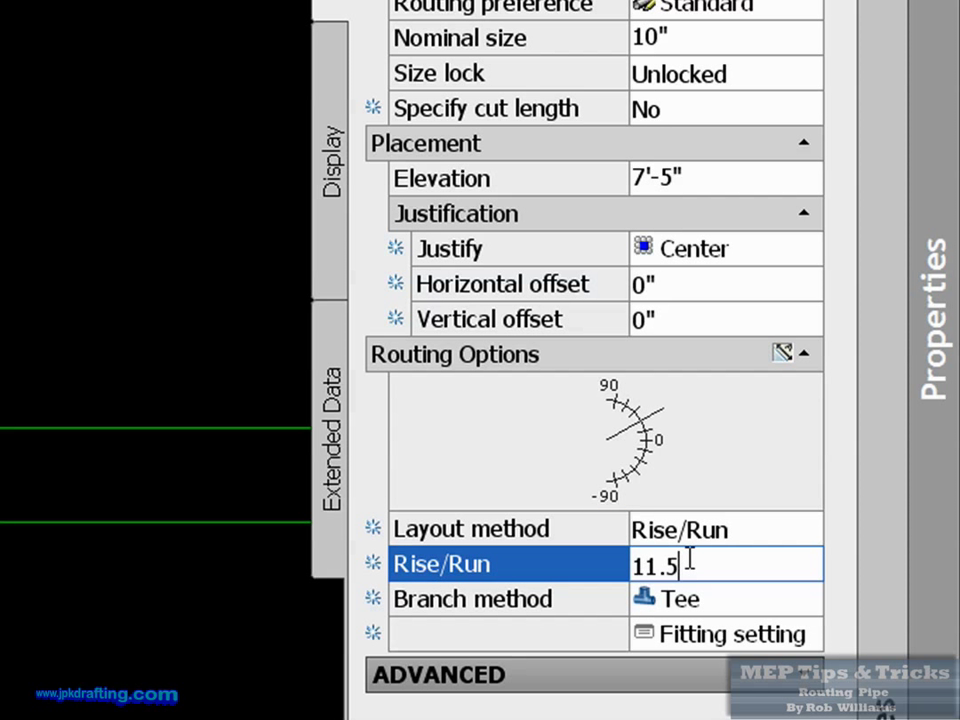
{"action": "type", "text": ".5"}
{"action": "key", "text": "Tab"}
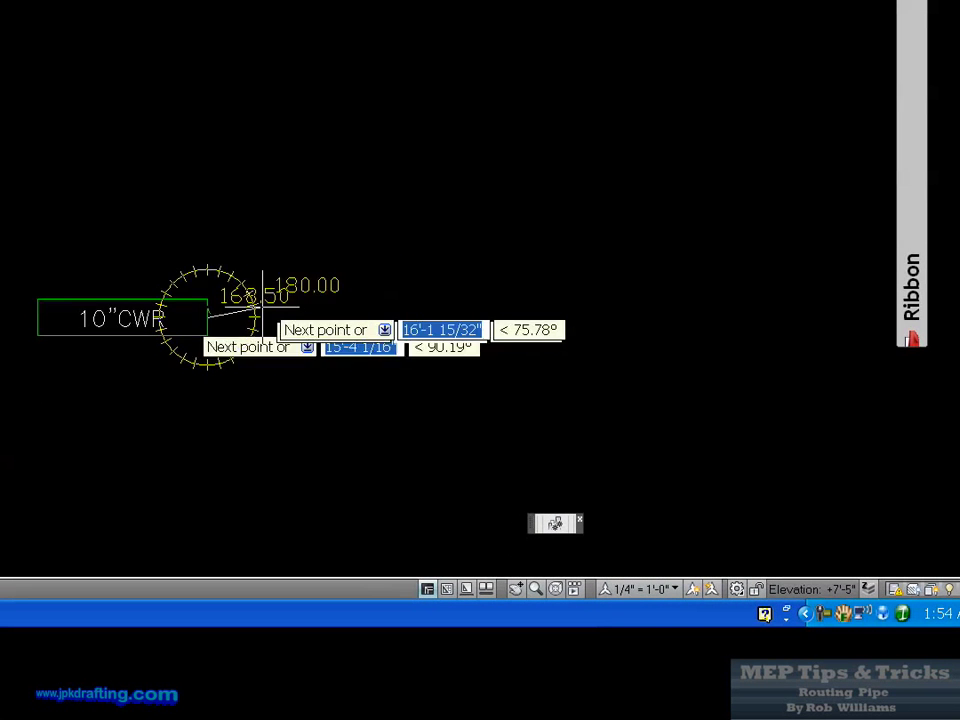
Add a short sloped segment to the pipe's open end using ButtWeld - Generic Elbow, accepting custom sized parts.
{"action": "scroll", "coordinate": [262, 300], "scroll_direction": "up", "scroll_amount": 2}
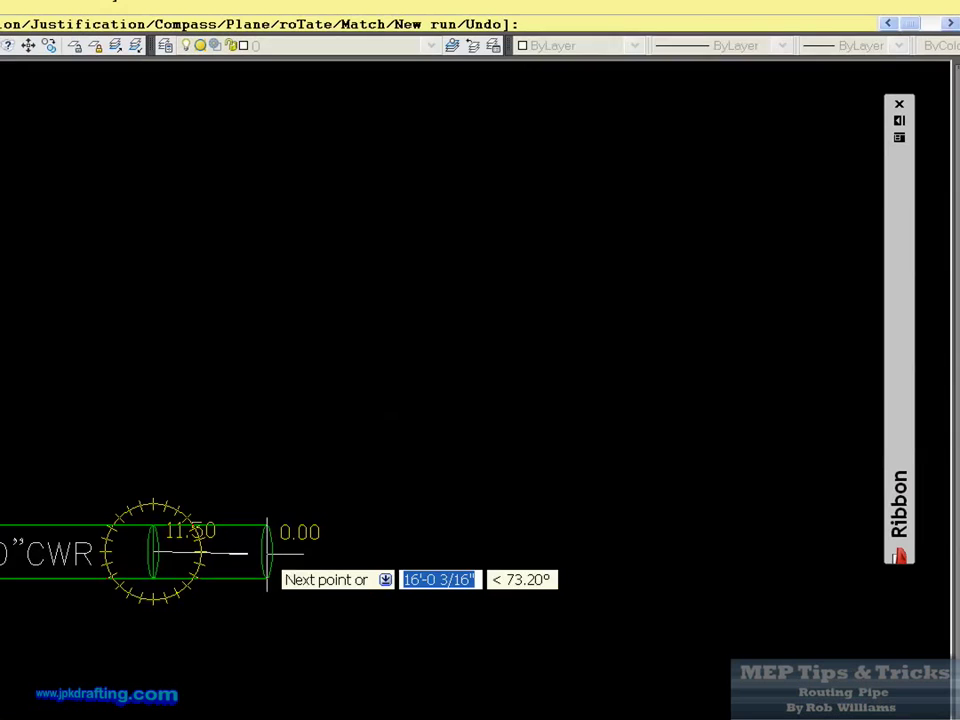
{"action": "left_click", "coordinate": [268, 563]}
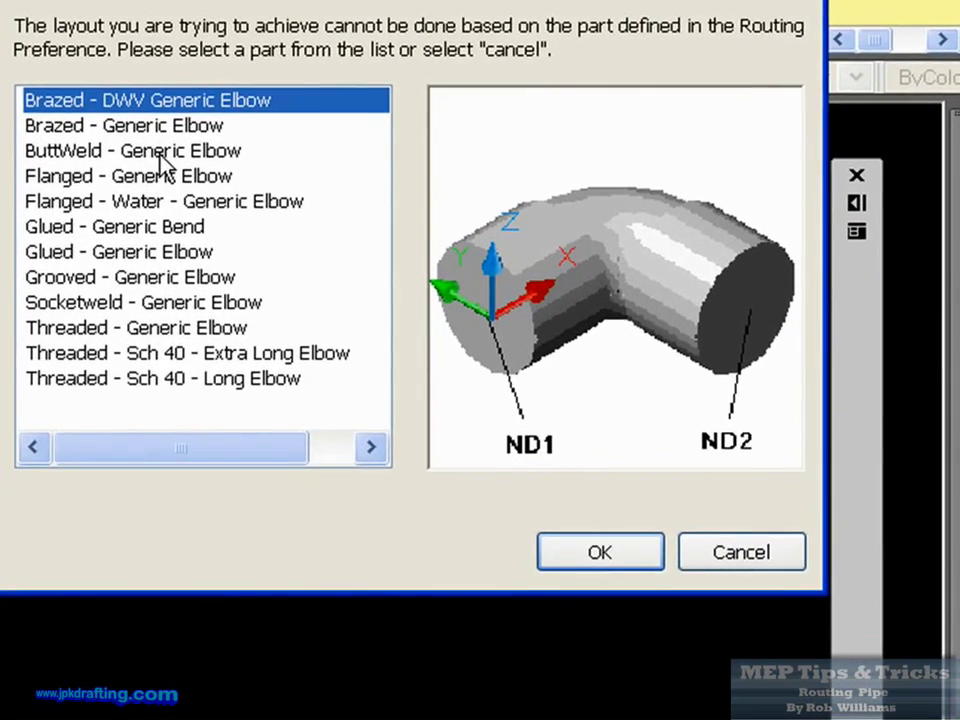
{"action": "double_click", "coordinate": [161, 153]}
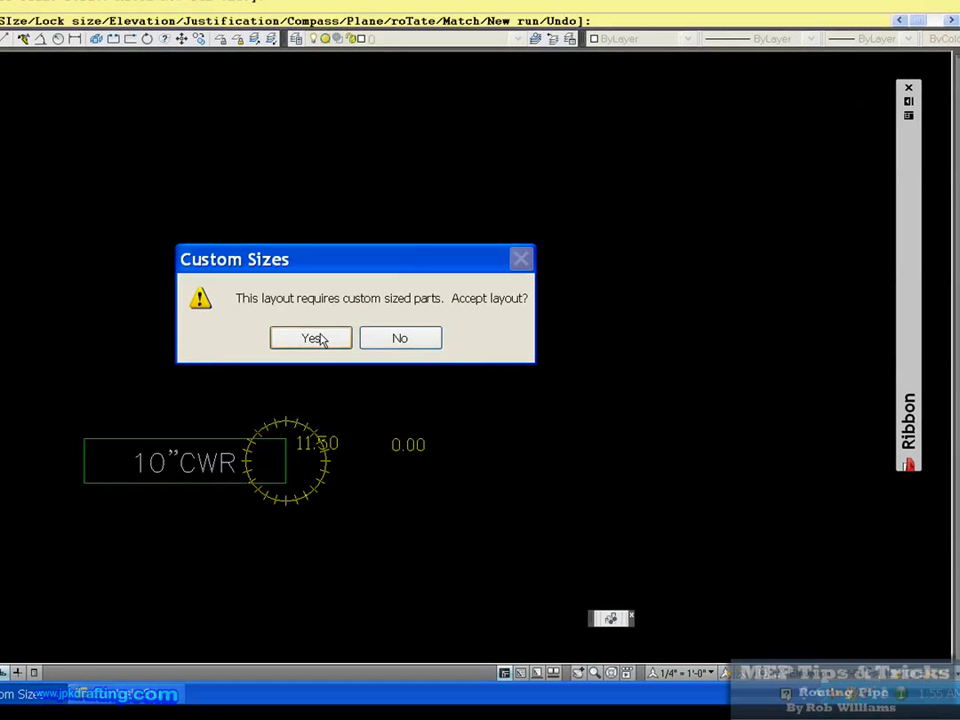
{"action": "left_click", "coordinate": [315, 339]}
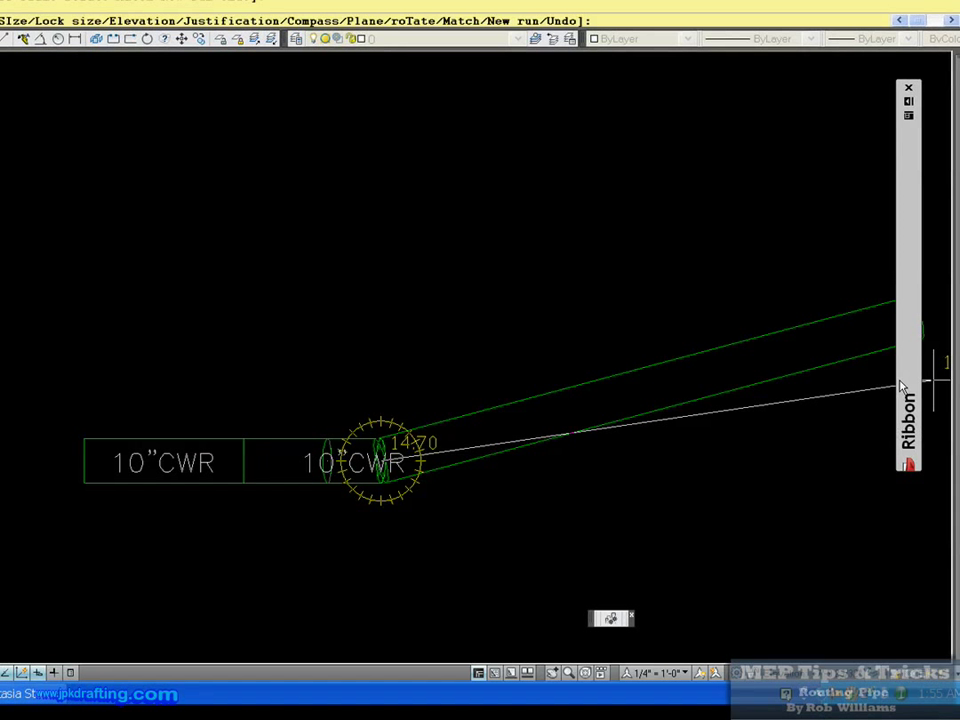
Set the rise/run to 0 and extend the run with a final level pipe in line, ending the pipe layout.
{"action": "mouse_move", "coordinate": [900, 386]}
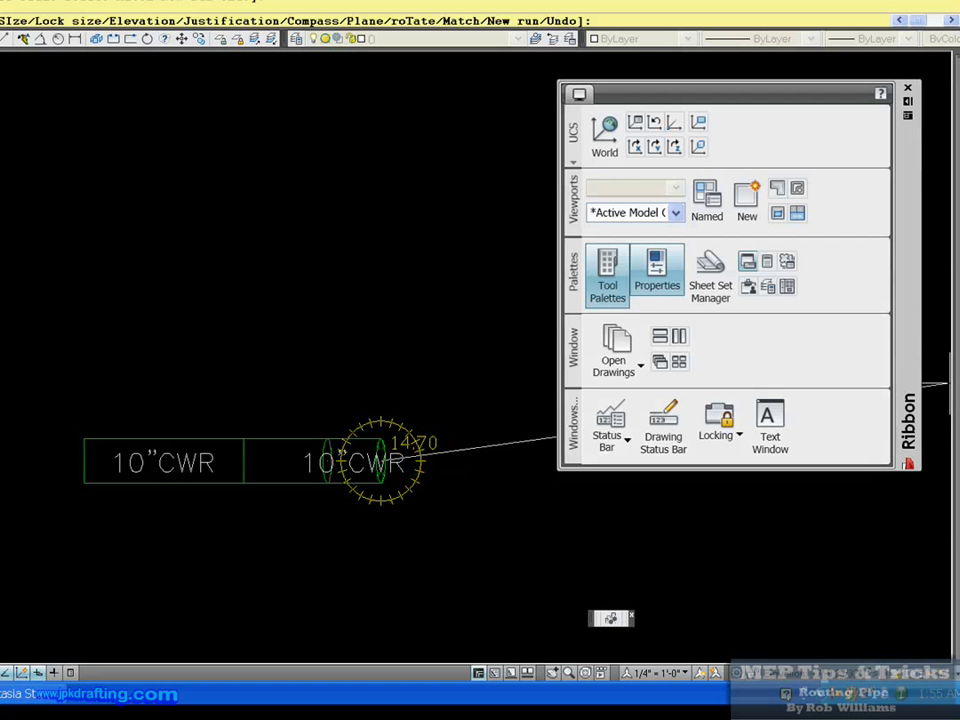
{"action": "mouse_move", "coordinate": [957, 392]}
{"action": "left_click", "coordinate": [845, 487]}
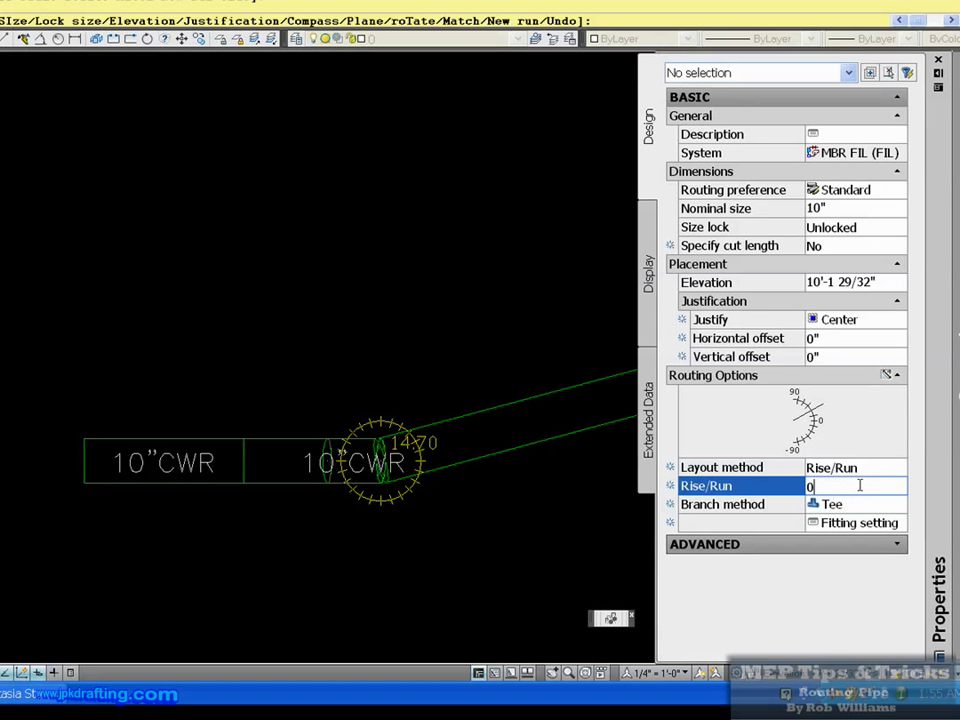
{"action": "key", "text": "Return"}
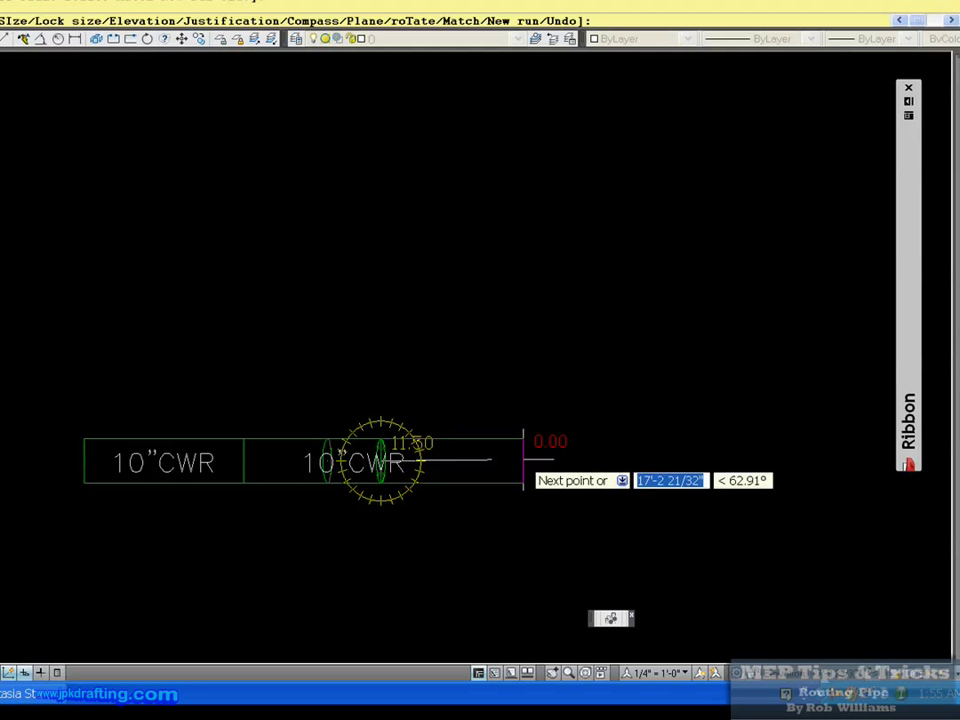
{"action": "left_click", "coordinate": [523, 460]}
{"action": "key", "text": "Return"}
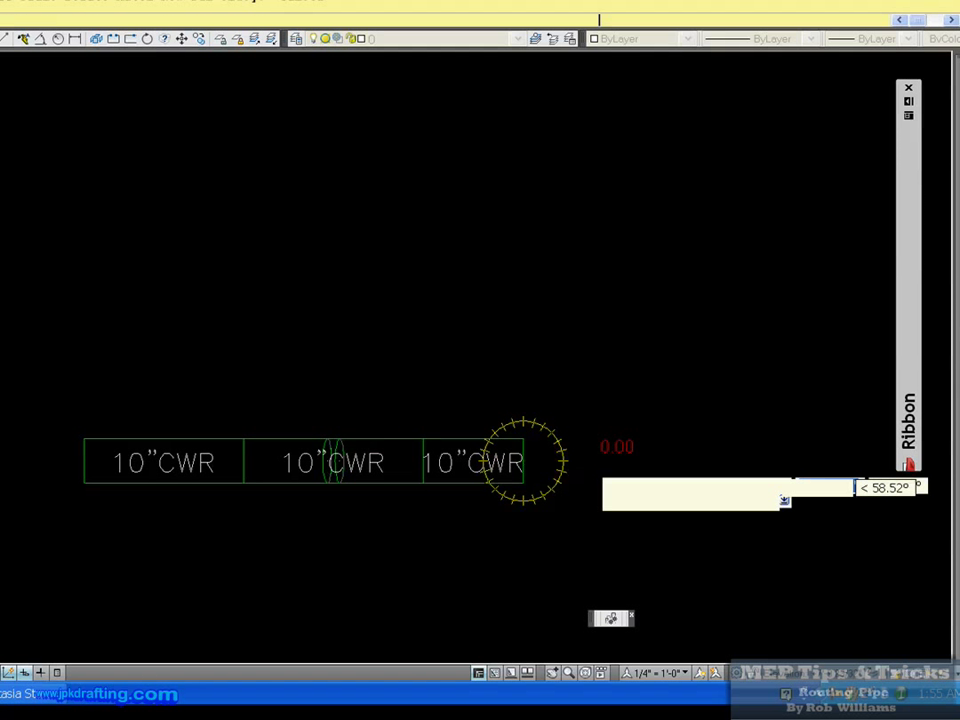
Delete the middle 10"CWR label over the sloped section of the pipe run.
{"action": "left_click", "coordinate": [362, 460]}
{"action": "key", "text": "Delete"}
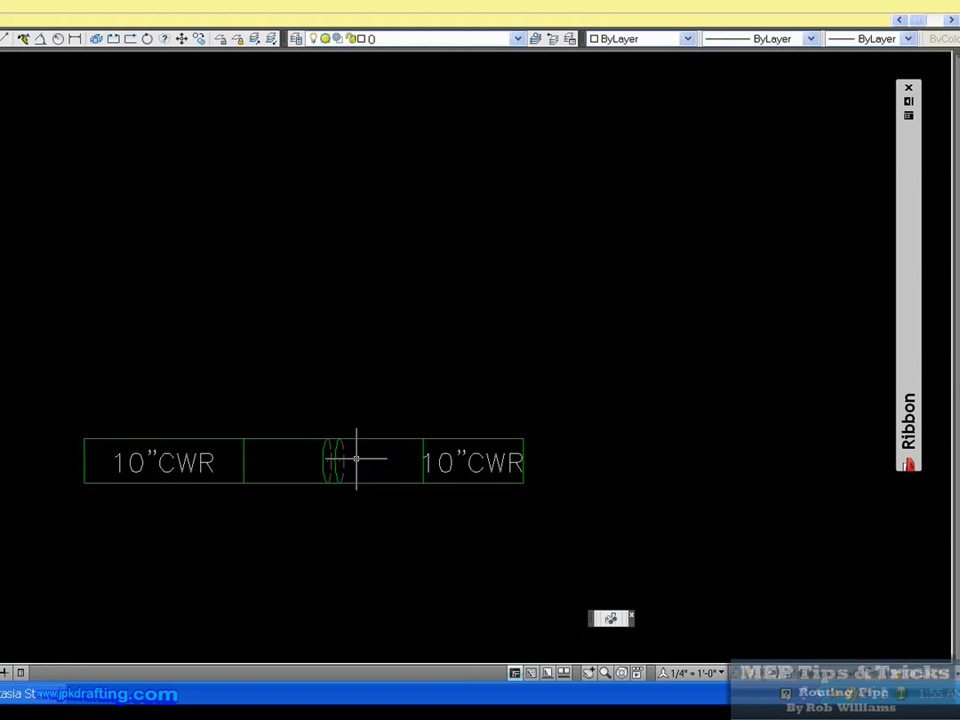
{"action": "scroll", "coordinate": [298, 438], "scroll_direction": "up", "scroll_amount": 3}
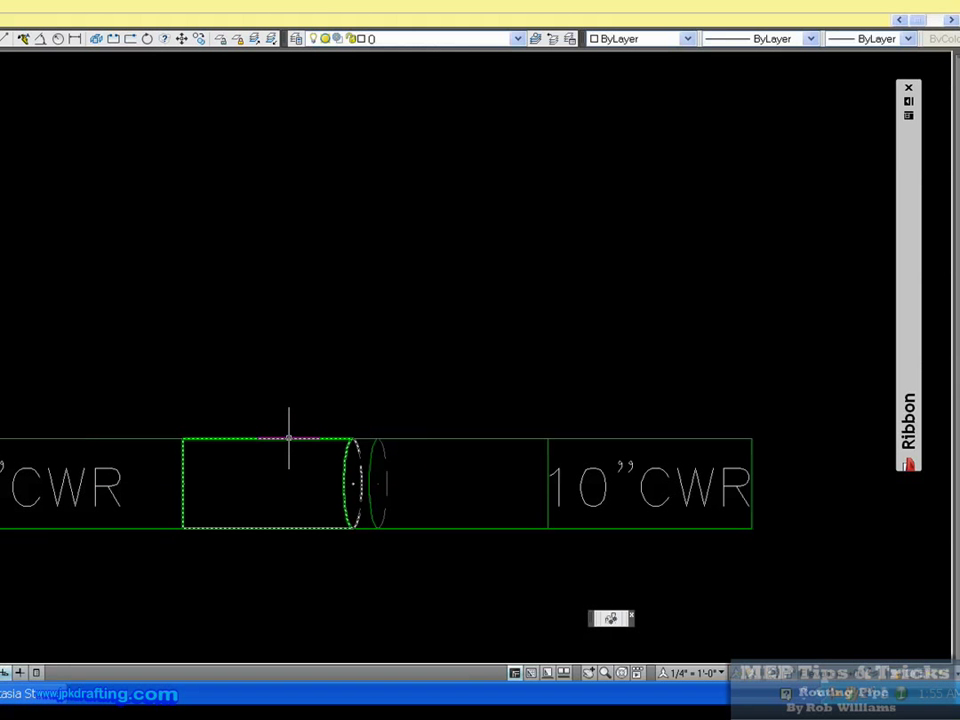
{"action": "mouse_move", "coordinate": [289, 437]}
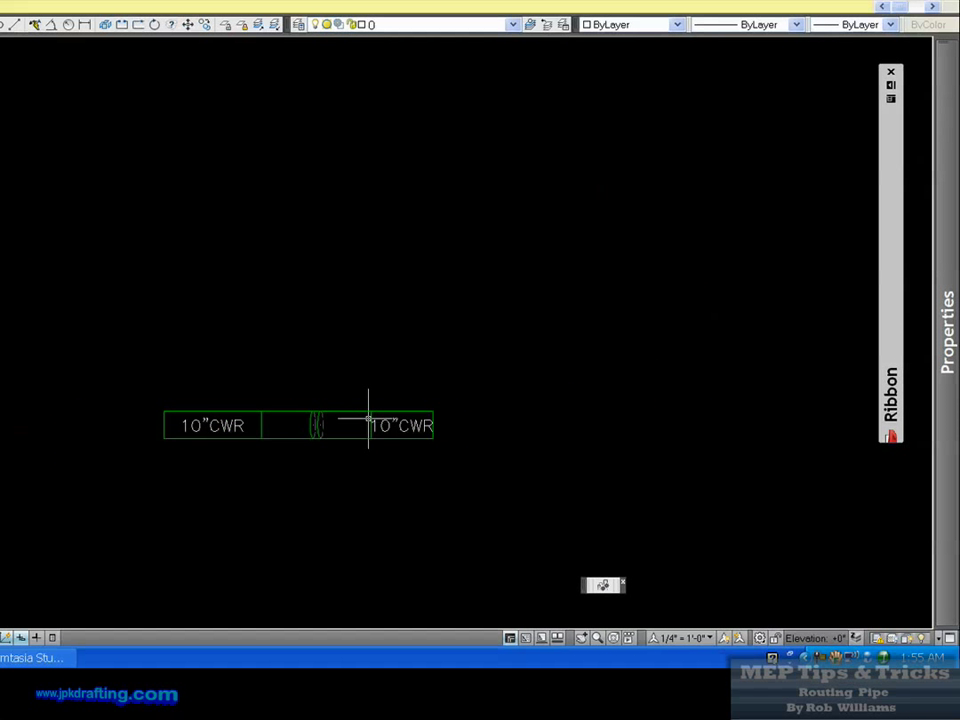
Rotate the whole pipe run in 3D by 90° about a horizontal axis drawn just above it.
{"action": "left_click", "coordinate": [570, 450]}
{"action": "left_click", "coordinate": [129, 386]}
{"action": "right_click", "coordinate": [128, 402]}
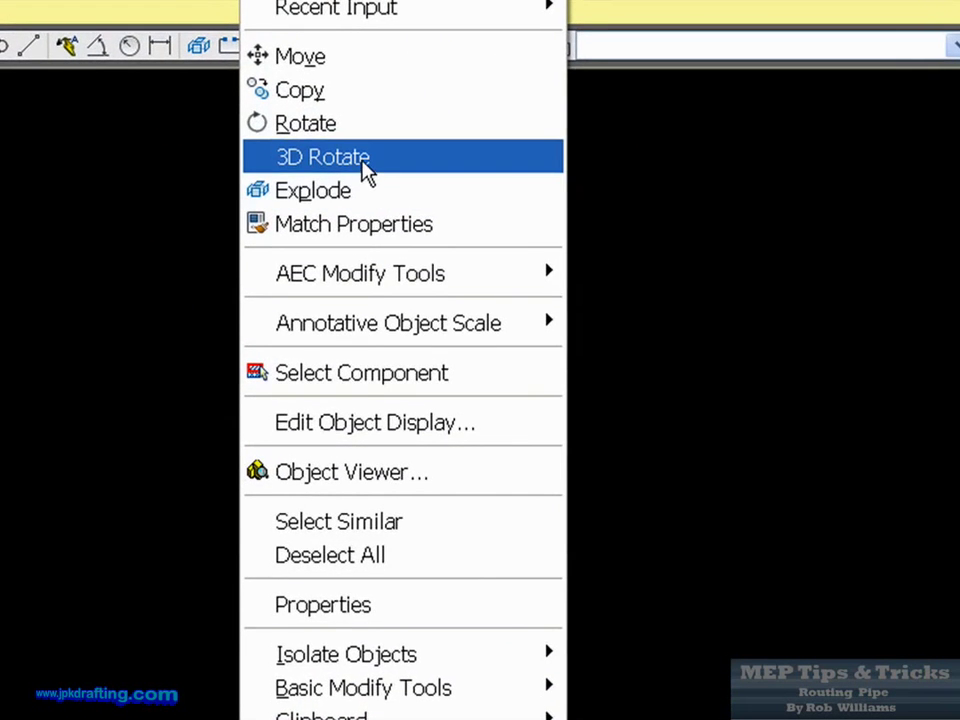
{"action": "left_click", "coordinate": [323, 160]}
{"action": "left_click", "coordinate": [61, 377]}
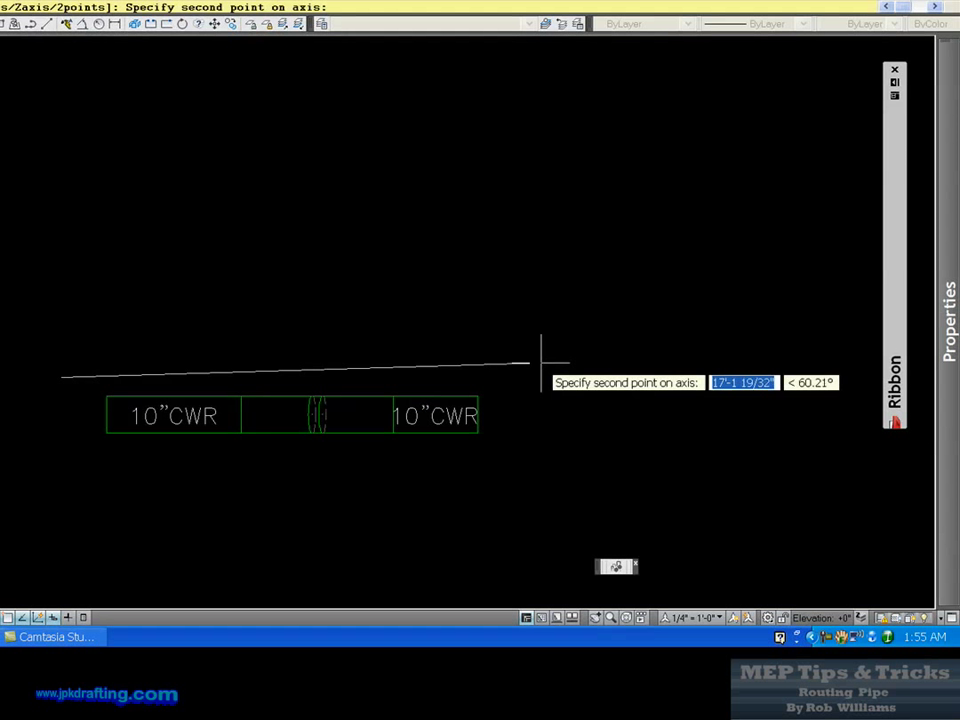
{"action": "key", "text": "F8"}
{"action": "left_click", "coordinate": [572, 382]}
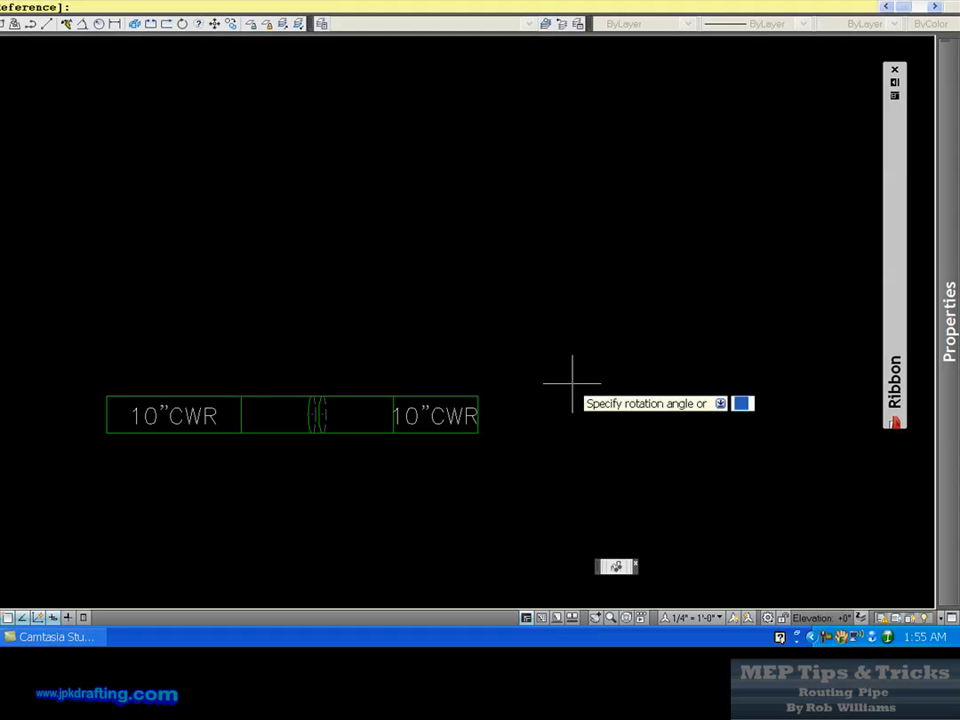
{"action": "type", "text": "90"}
{"action": "key", "text": "Return"}
Select the rotated pipe run with its fittings and move it clear of the white vertical line.
{"action": "scroll", "coordinate": [445, 400], "scroll_direction": "down", "scroll_amount": 3}
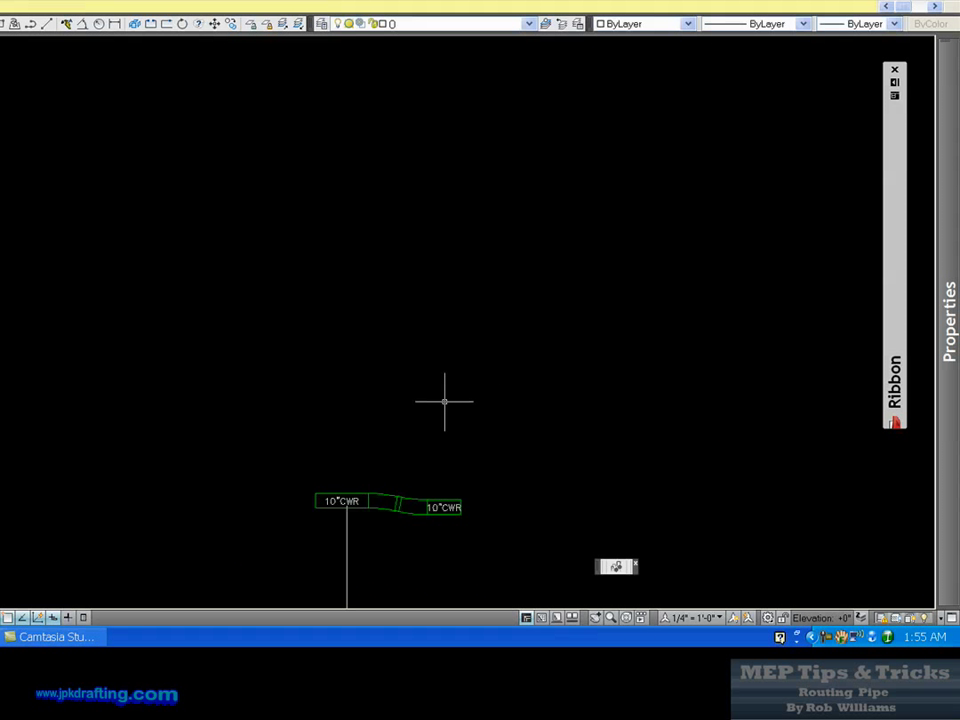
{"action": "scroll", "coordinate": [384, 547], "scroll_direction": "up", "scroll_amount": 3}
{"action": "scroll", "coordinate": [384, 547], "scroll_direction": "up", "scroll_amount": 3}
{"action": "scroll", "coordinate": [380, 439], "scroll_direction": "down", "scroll_amount": 4}
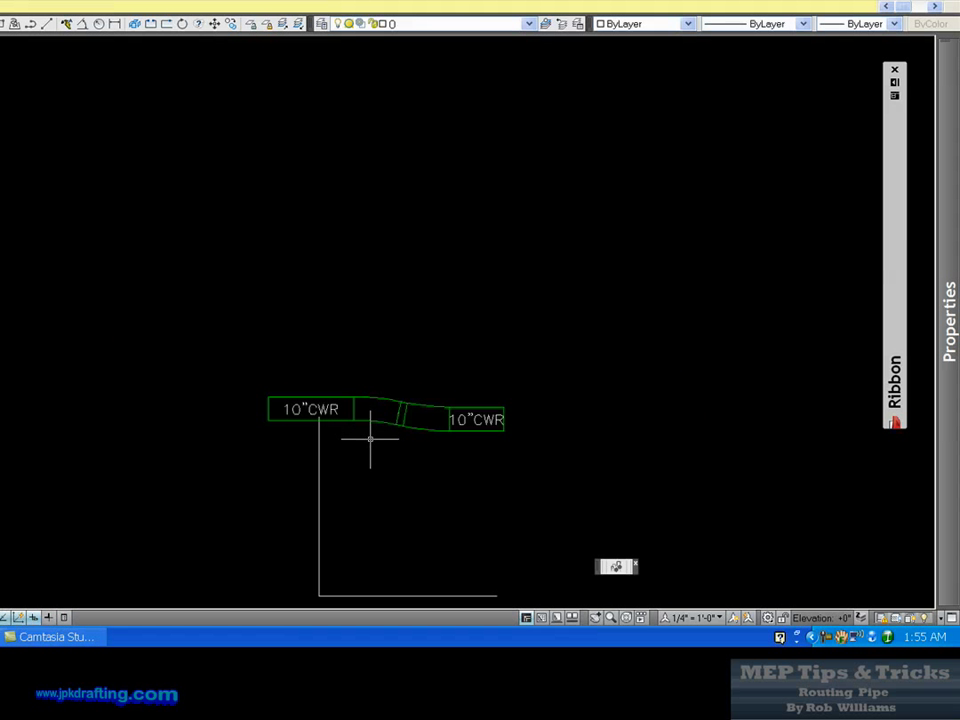
{"action": "scroll", "coordinate": [370, 434], "scroll_direction": "up", "scroll_amount": 2}
{"action": "scroll", "coordinate": [463, 433], "scroll_direction": "up", "scroll_amount": 3}
{"action": "left_click", "coordinate": [508, 439]}
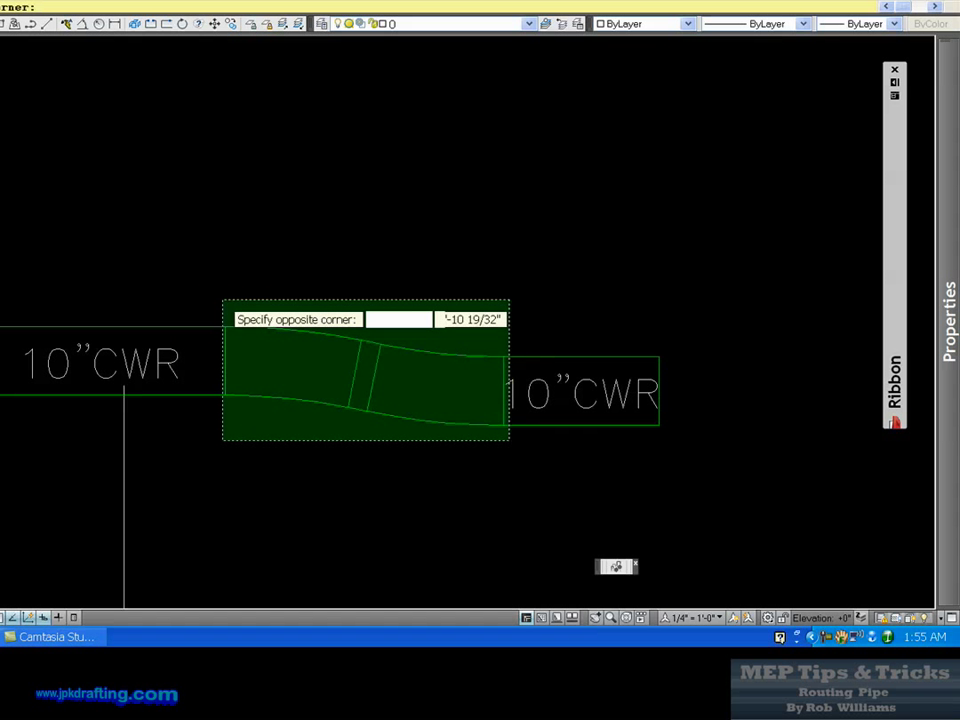
{"action": "left_click", "coordinate": [223, 300]}
{"action": "scroll", "coordinate": [439, 392], "scroll_direction": "down", "scroll_amount": 3}
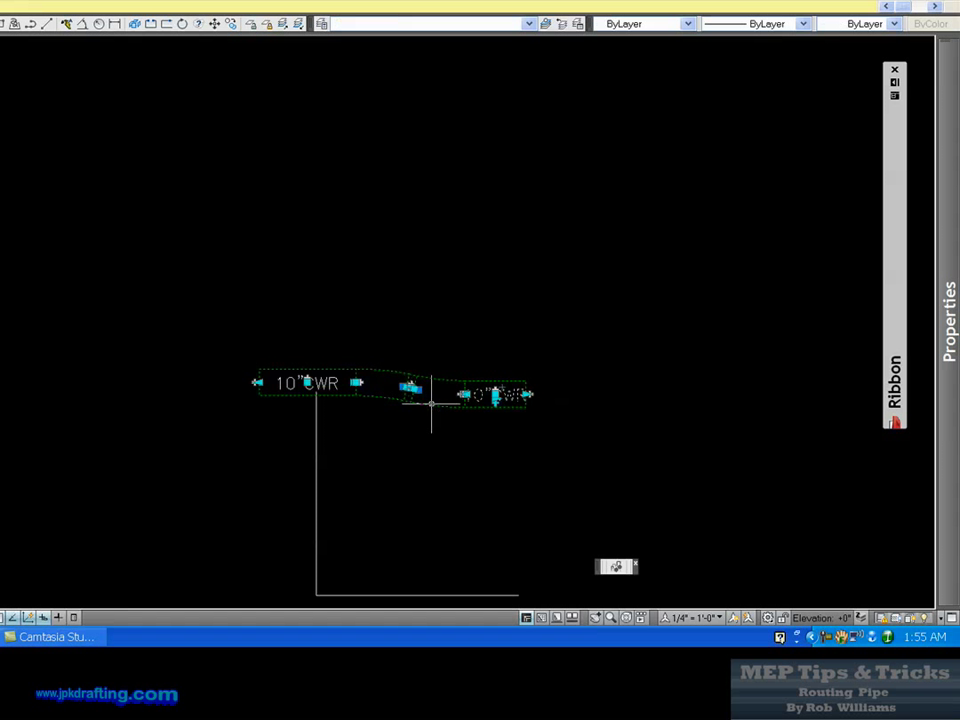
{"action": "left_click_drag", "start_coordinate": [431, 403], "coordinate": [368, 308]}
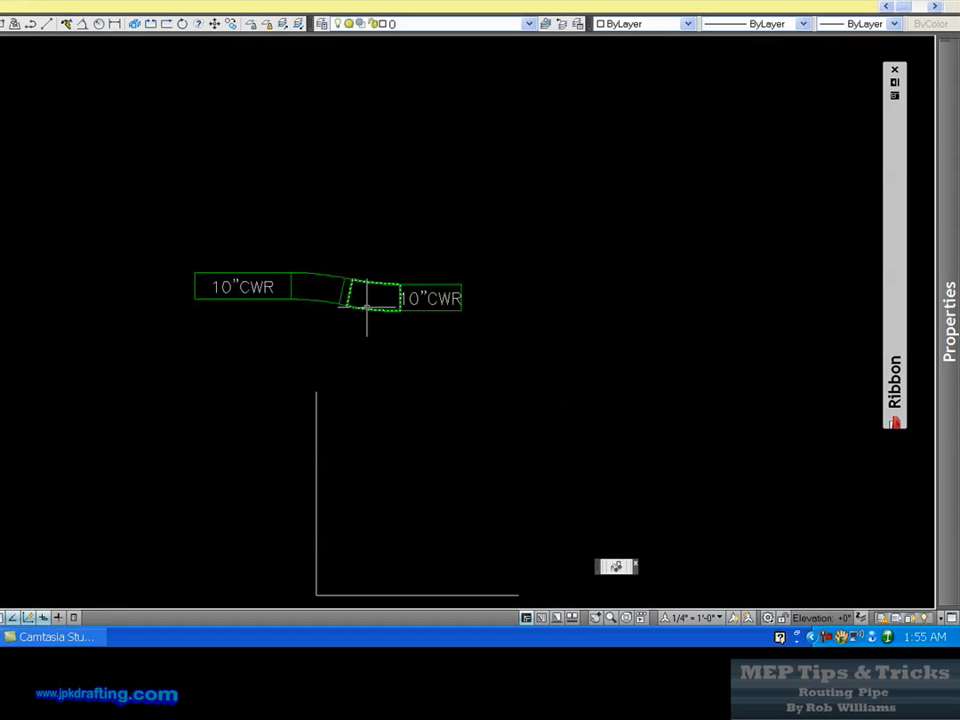
Delete the entire rotated pipe run, including its pipes, elbows and labels.
{"action": "scroll", "coordinate": [455, 305], "scroll_direction": "up", "scroll_amount": 1}
{"action": "scroll", "coordinate": [461, 310], "scroll_direction": "down", "scroll_amount": 2}
{"action": "left_click", "coordinate": [474, 321]}
{"action": "left_click", "coordinate": [253, 261]}
{"action": "key", "text": "Delete"}
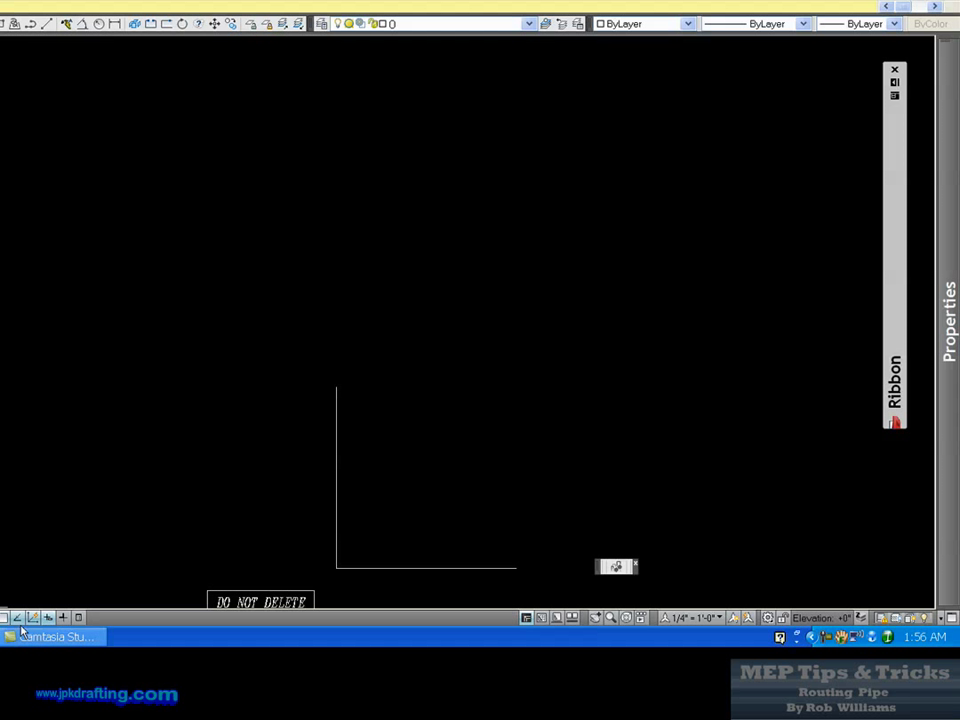
{"action": "scroll", "coordinate": [409, 450], "scroll_direction": "down", "scroll_amount": 3}
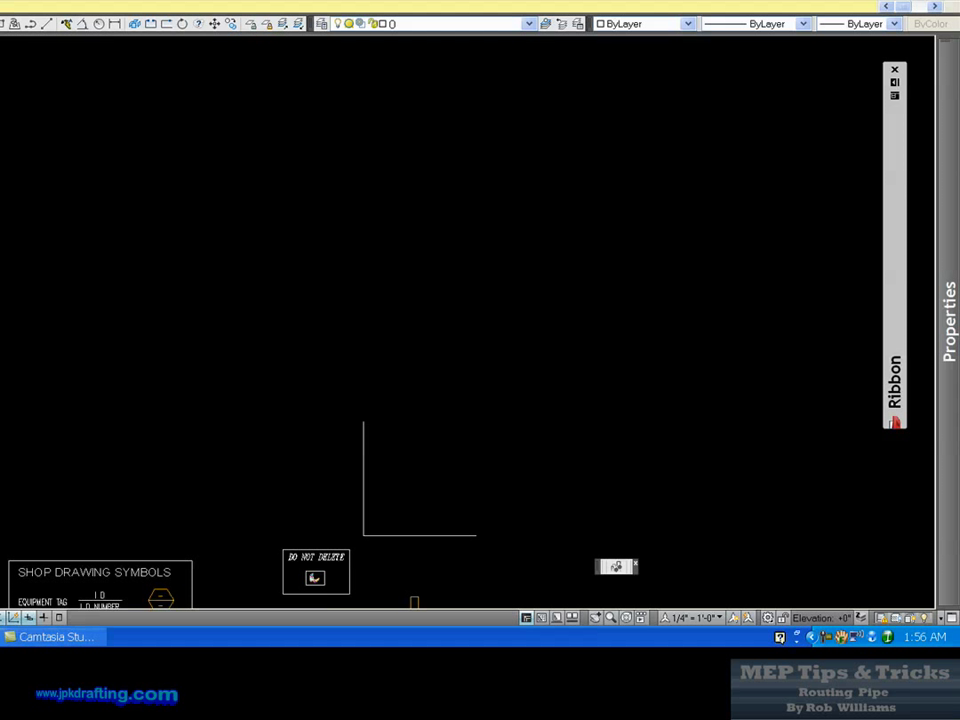
{"action": "scroll", "coordinate": [400, 390], "scroll_direction": "up", "scroll_amount": 6}
{"action": "scroll", "coordinate": [363, 506], "scroll_direction": "down", "scroll_amount": 3}
{"action": "scroll", "coordinate": [363, 440], "scroll_direction": "up", "scroll_amount": 4}
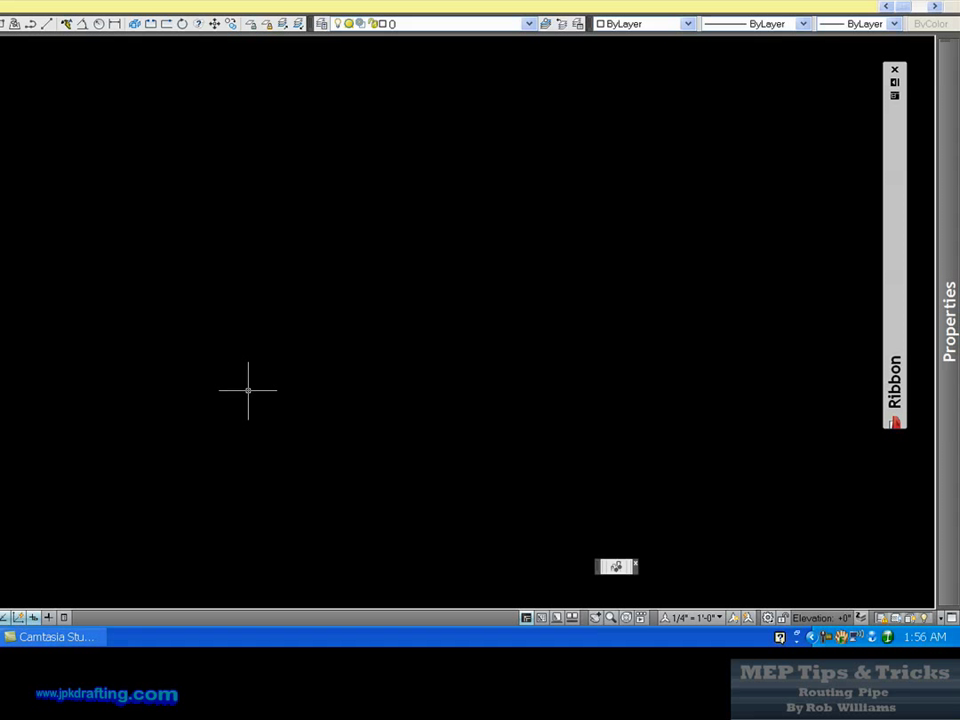
{"action": "left_click", "coordinate": [94, 373]}
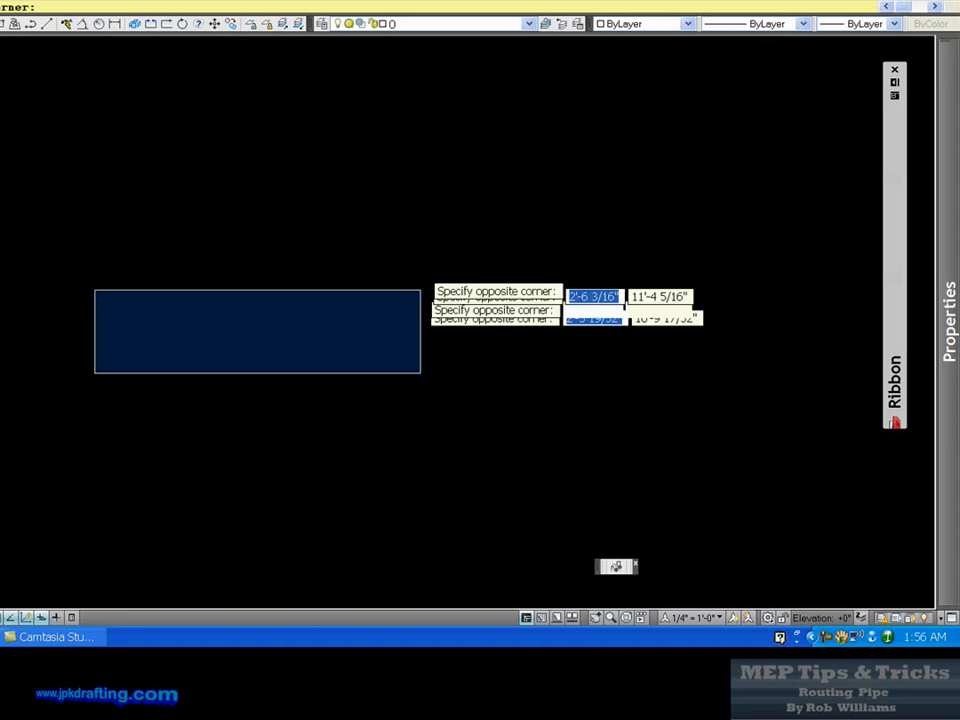
{"action": "left_click", "coordinate": [422, 288]}
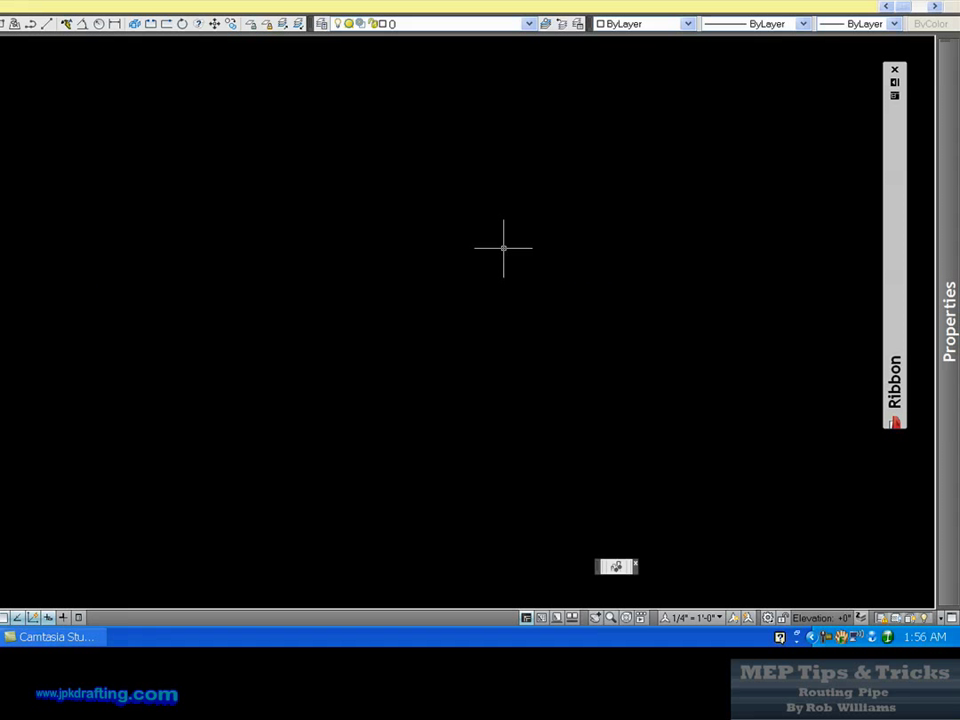